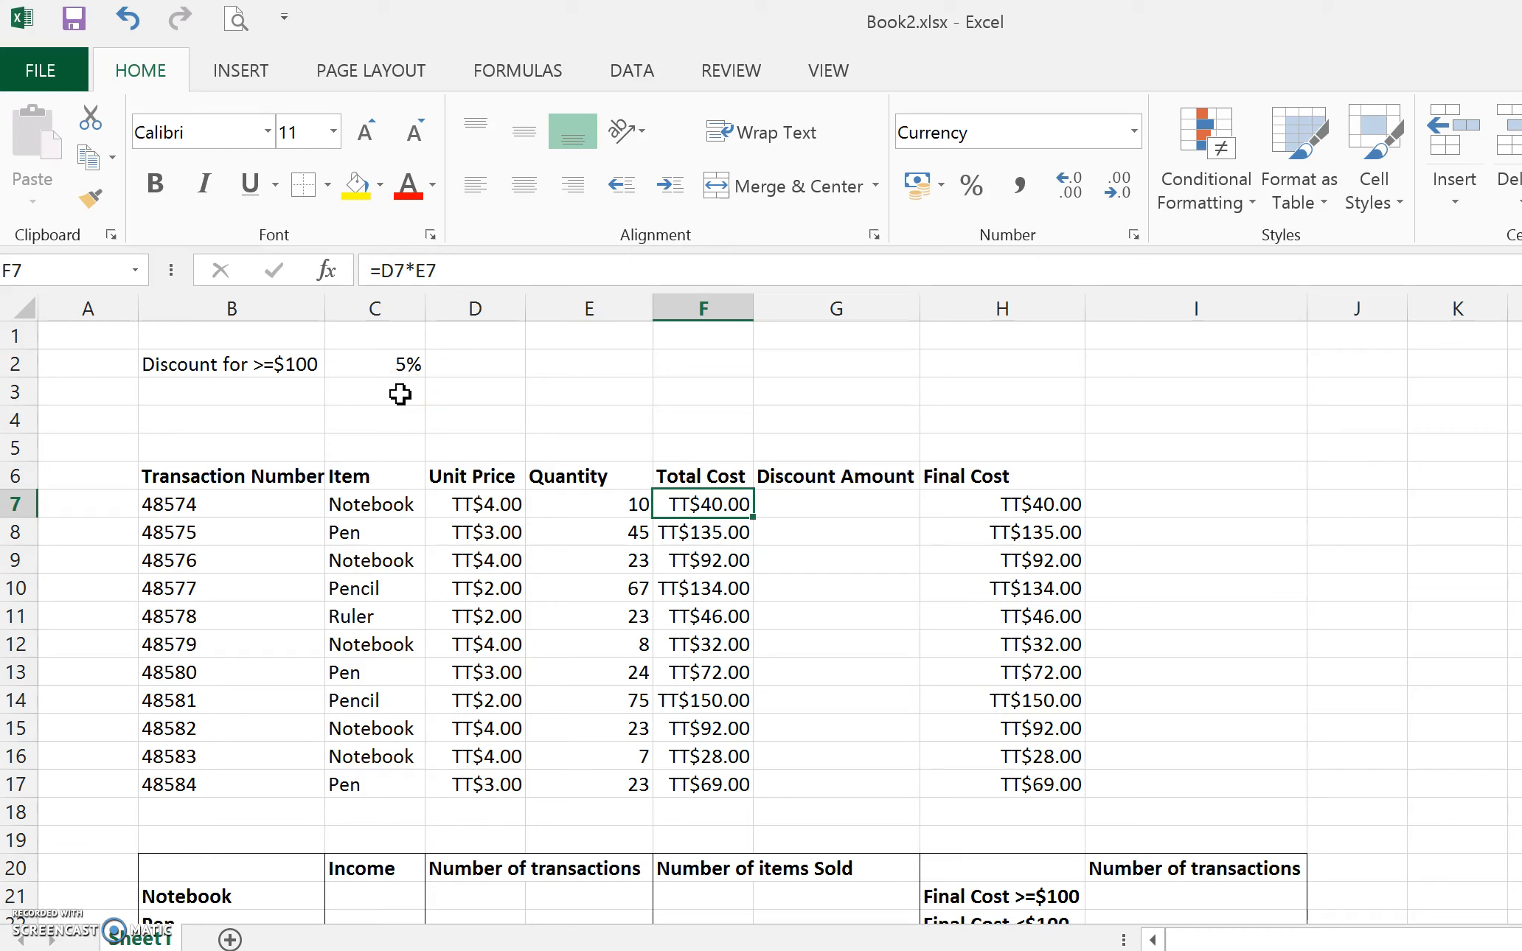
- Check the Final Cost formula in H7 and enter the discount formula =IF(F7>=100;C2*F7;0) in G7
click(1043, 508)
double_click(1045, 507)
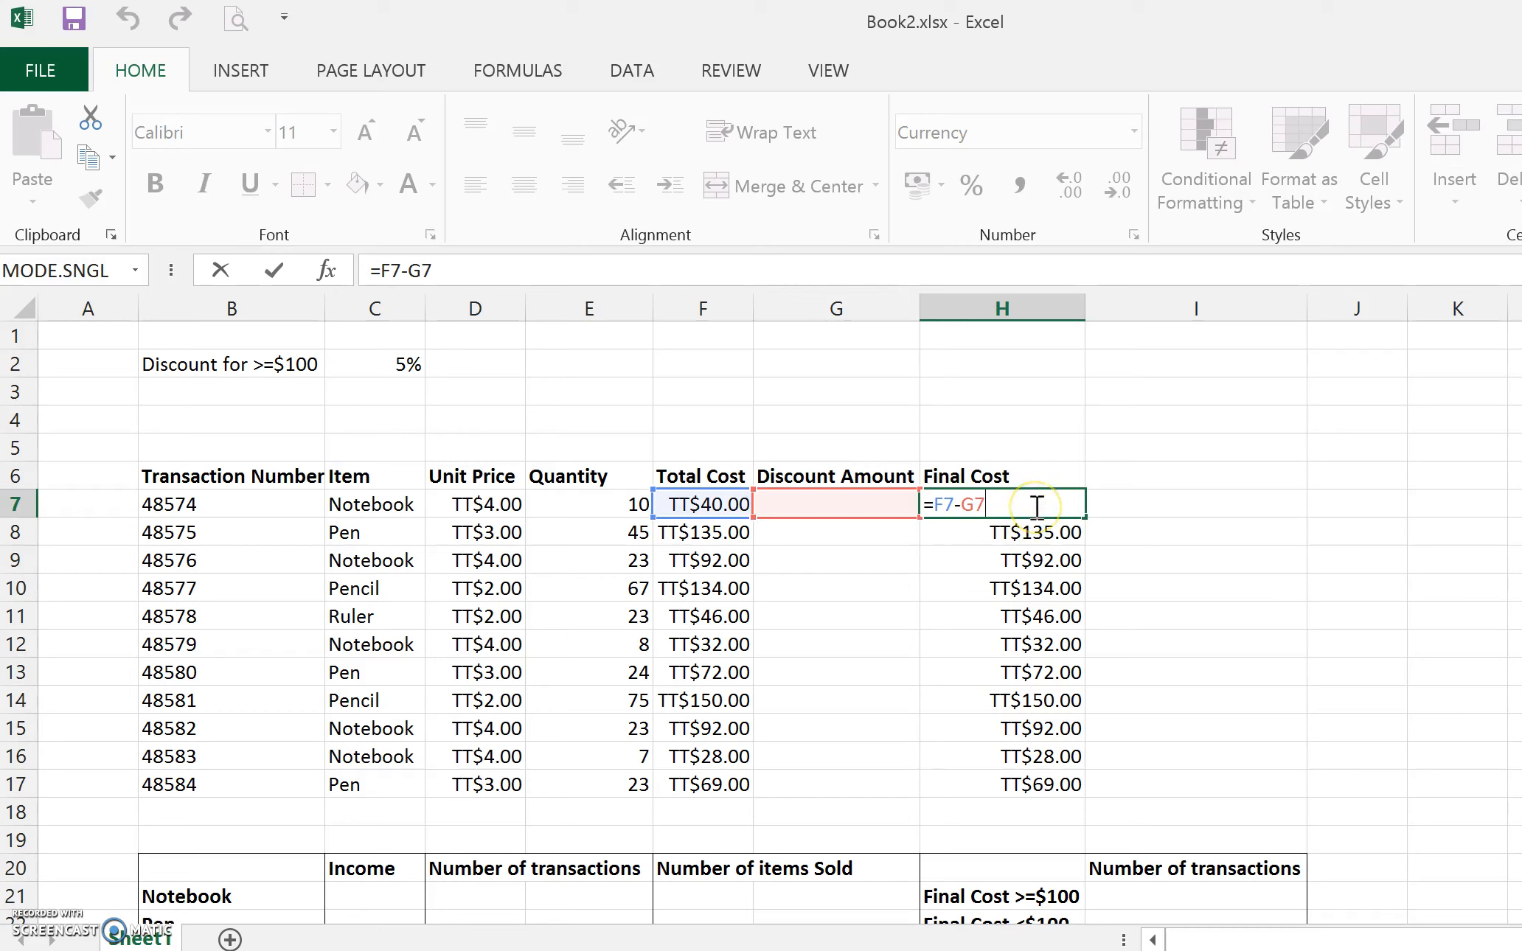
key(Return)
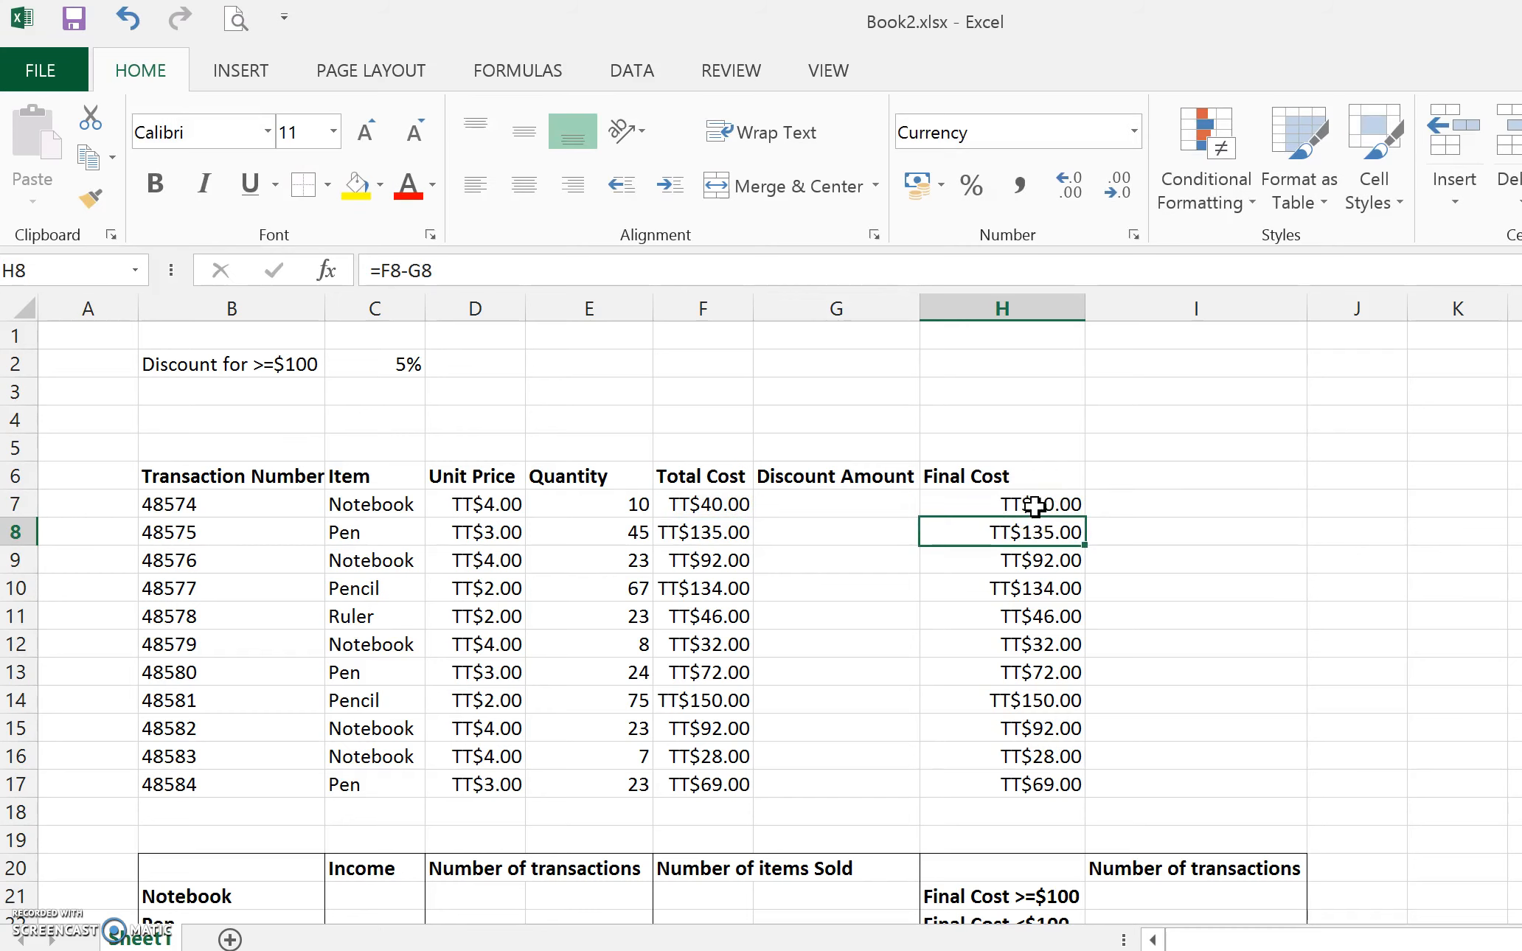
click(869, 505)
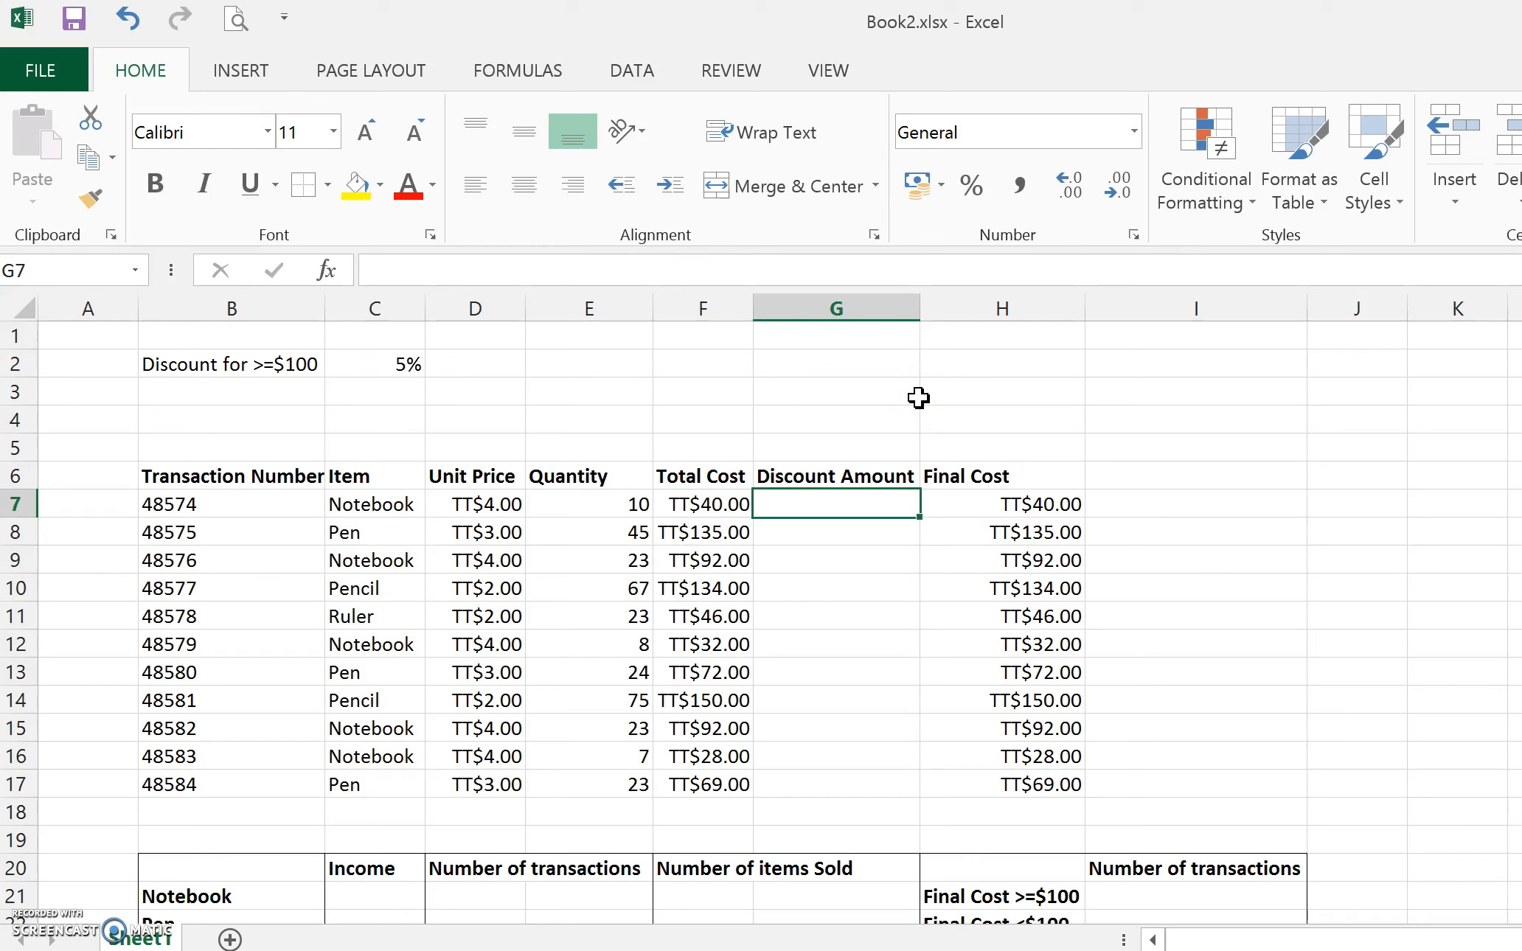
text(=)
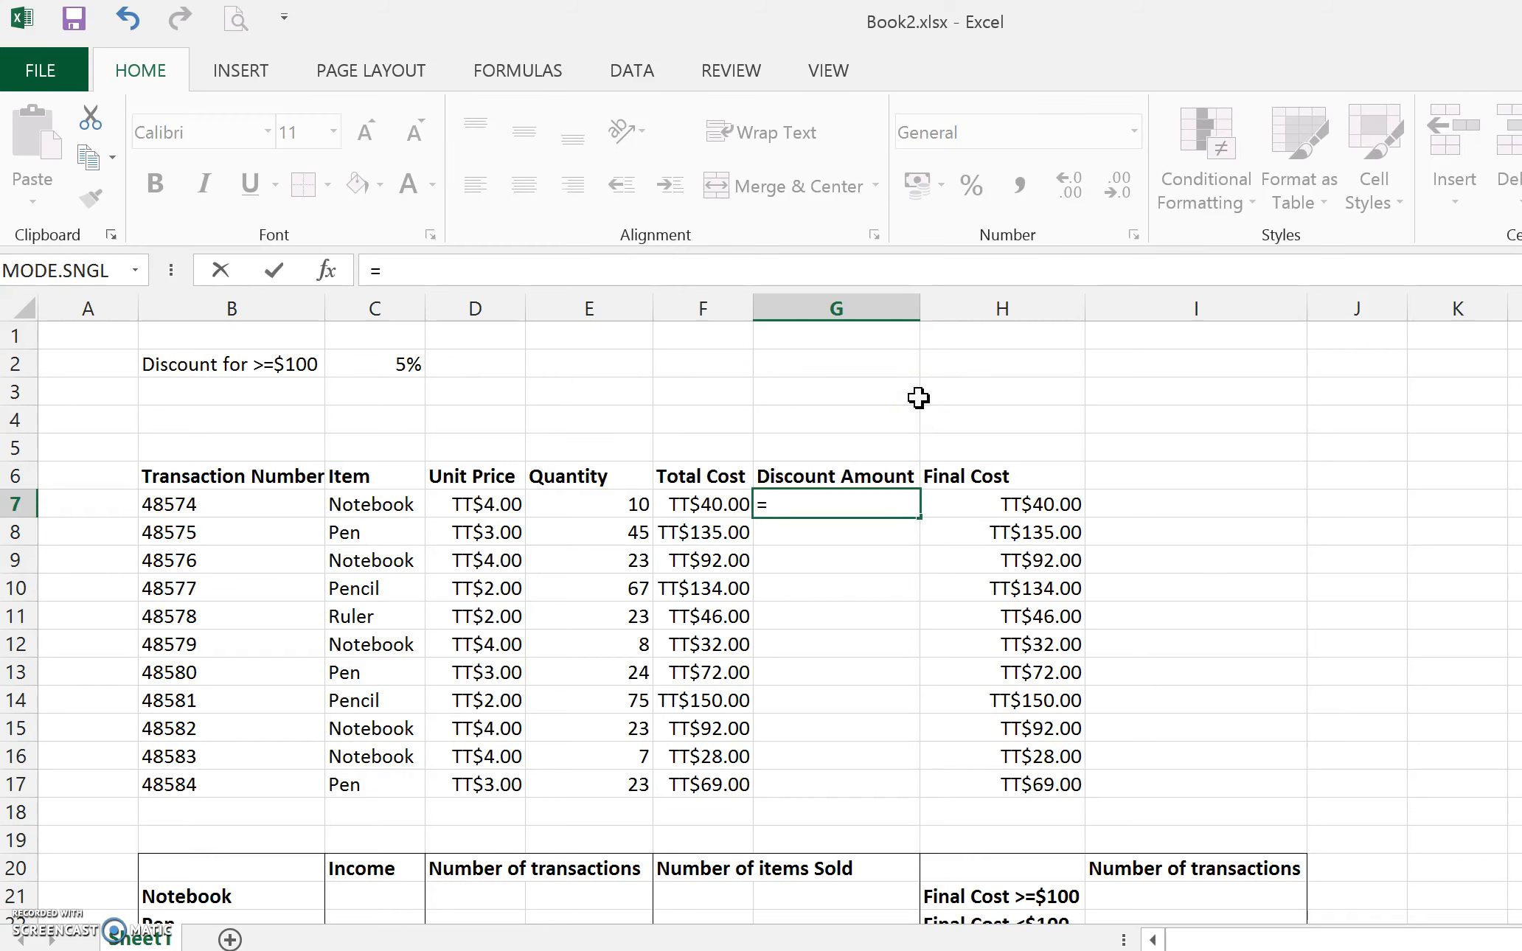
text(if()
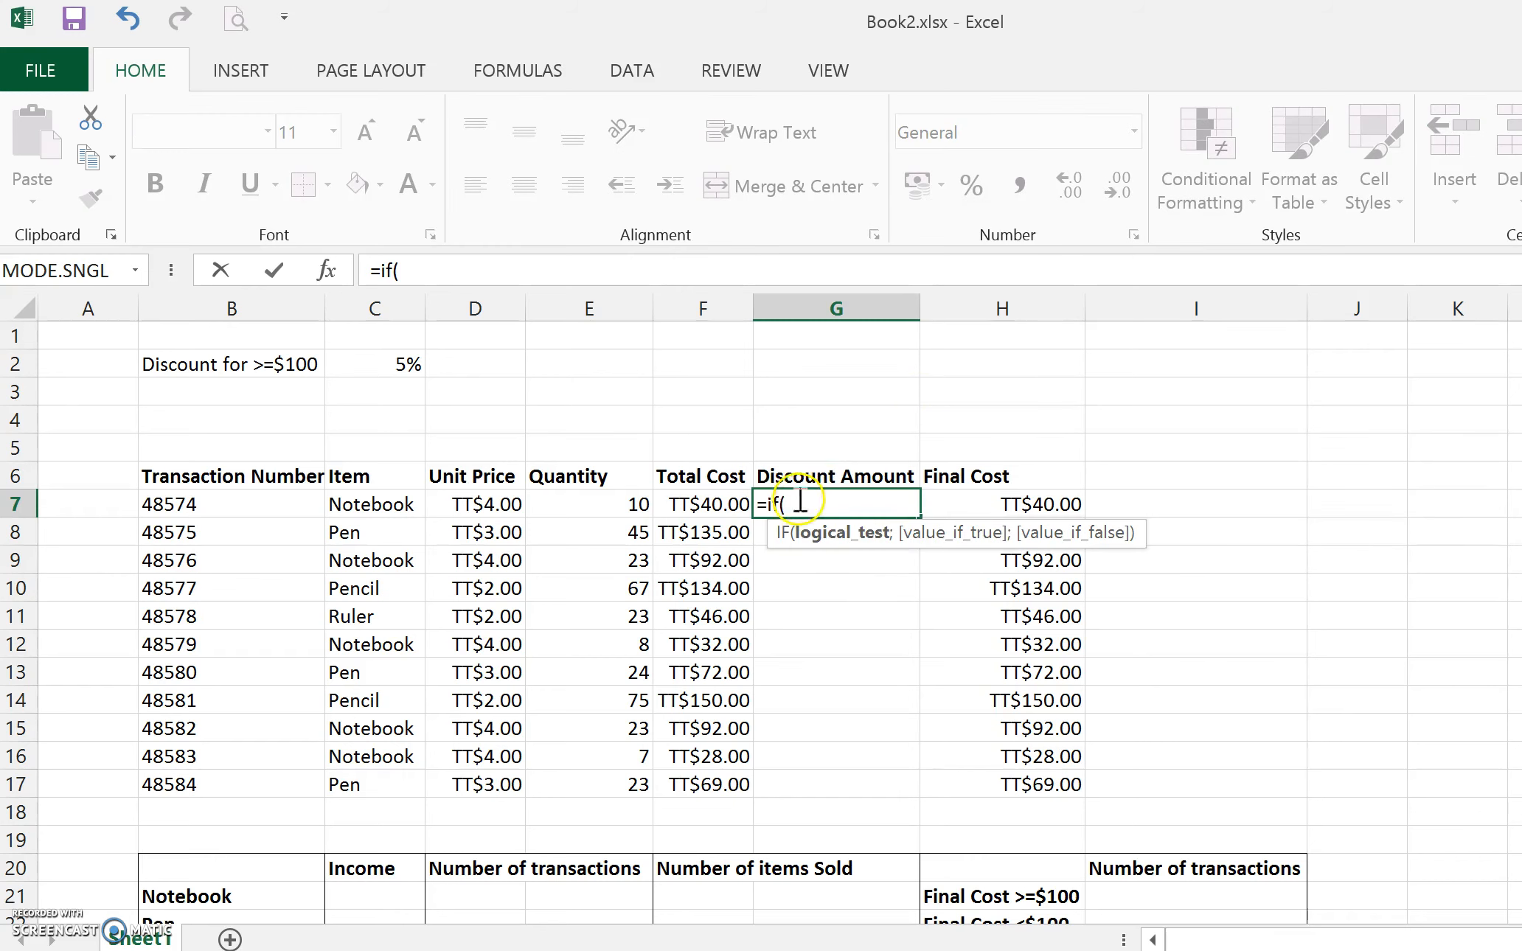
click(709, 504)
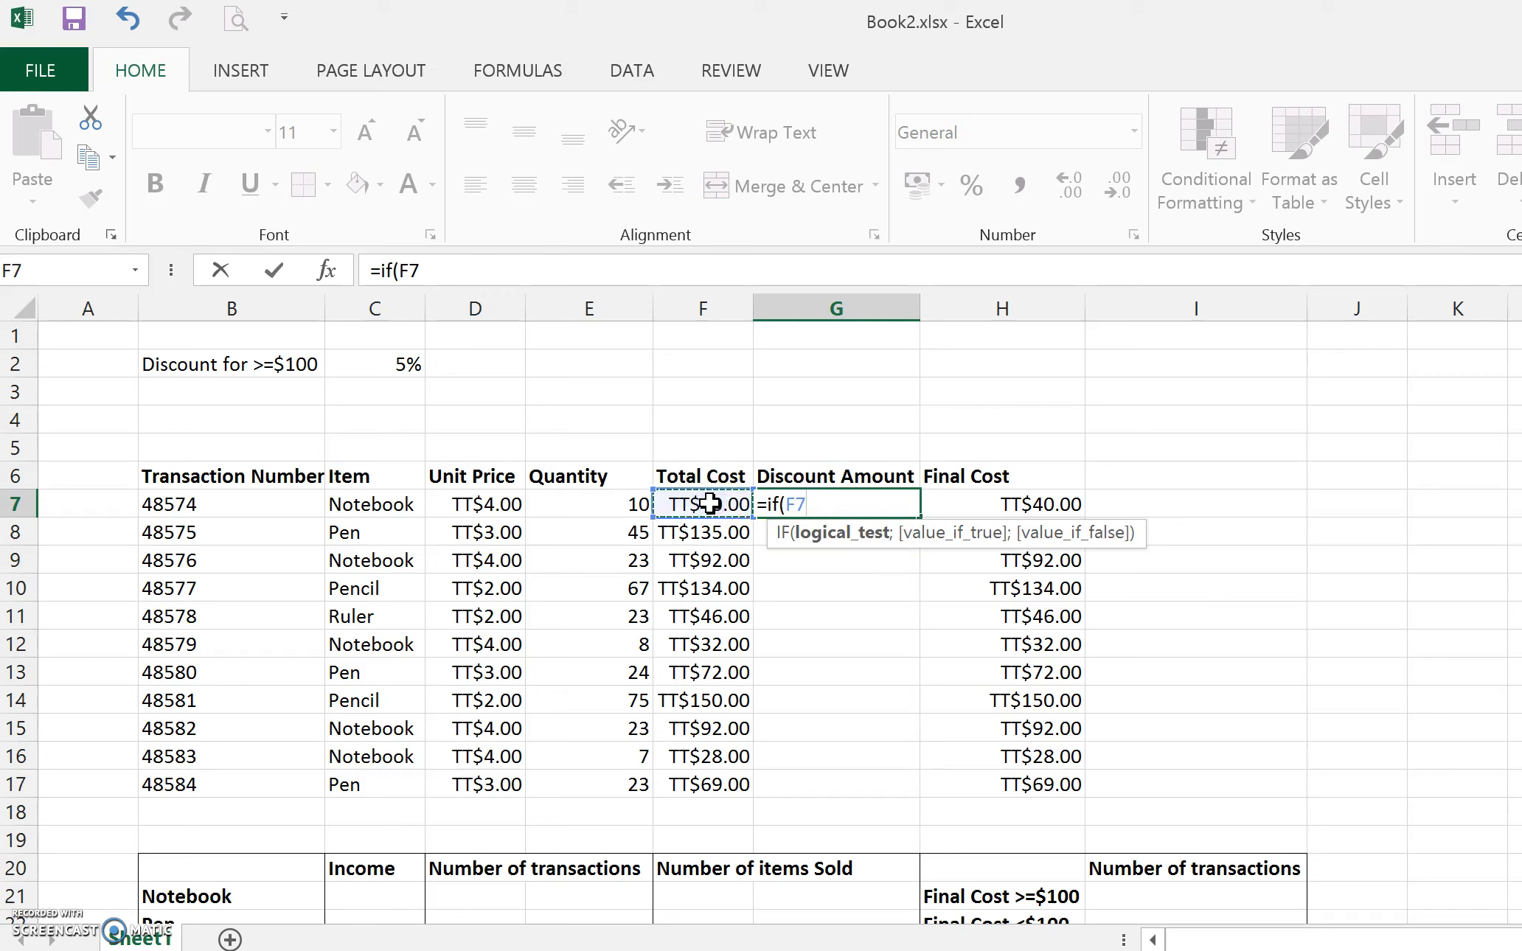
text(>=100;)
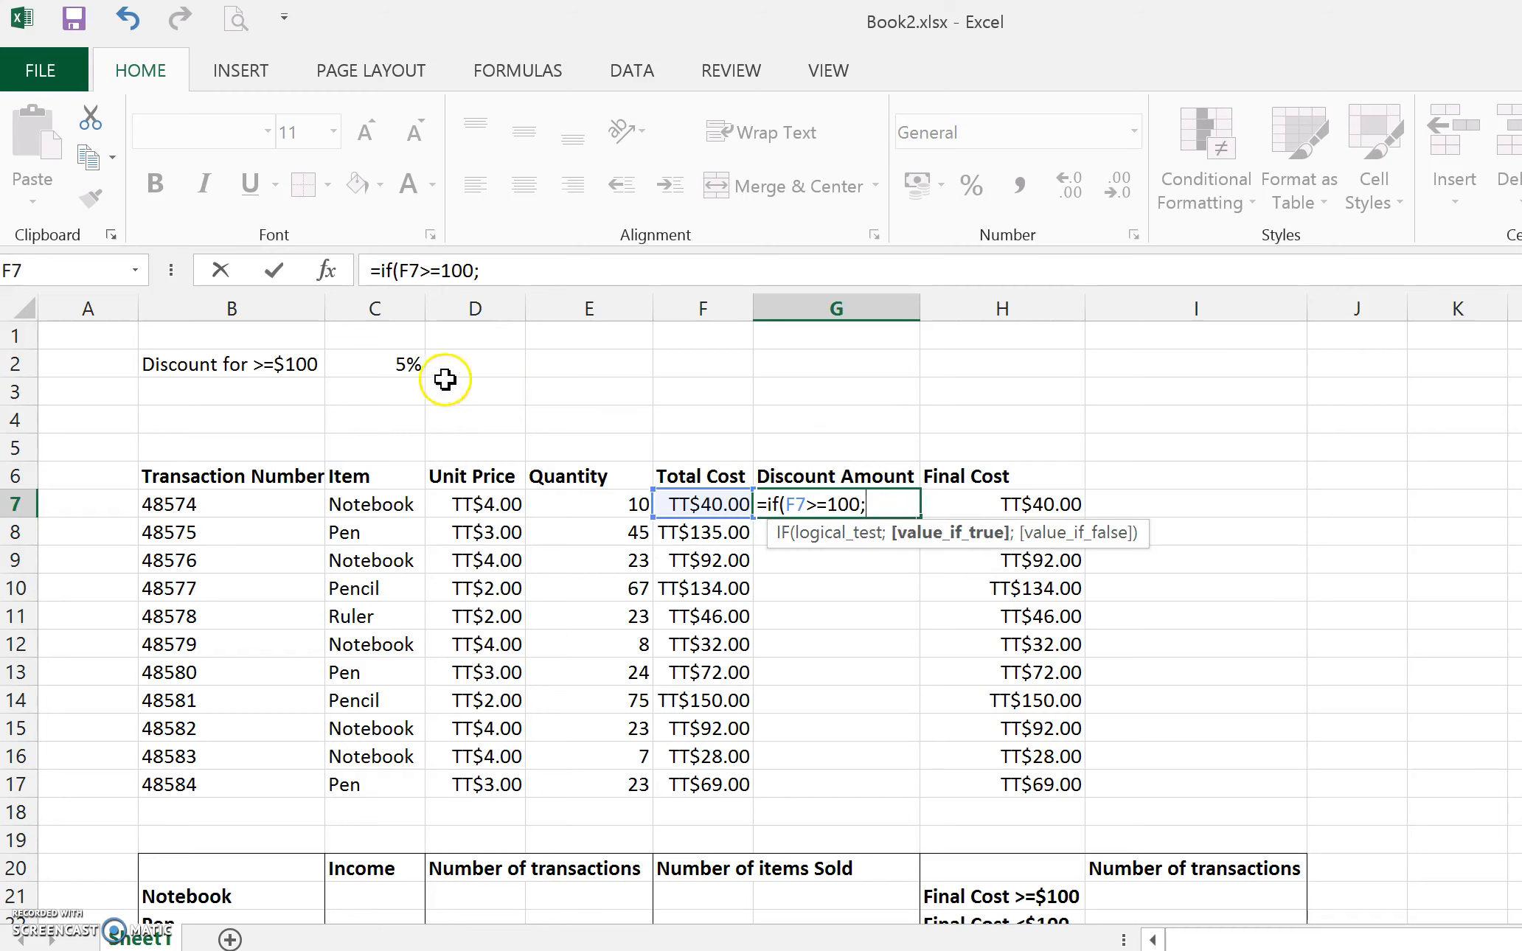
click(384, 363)
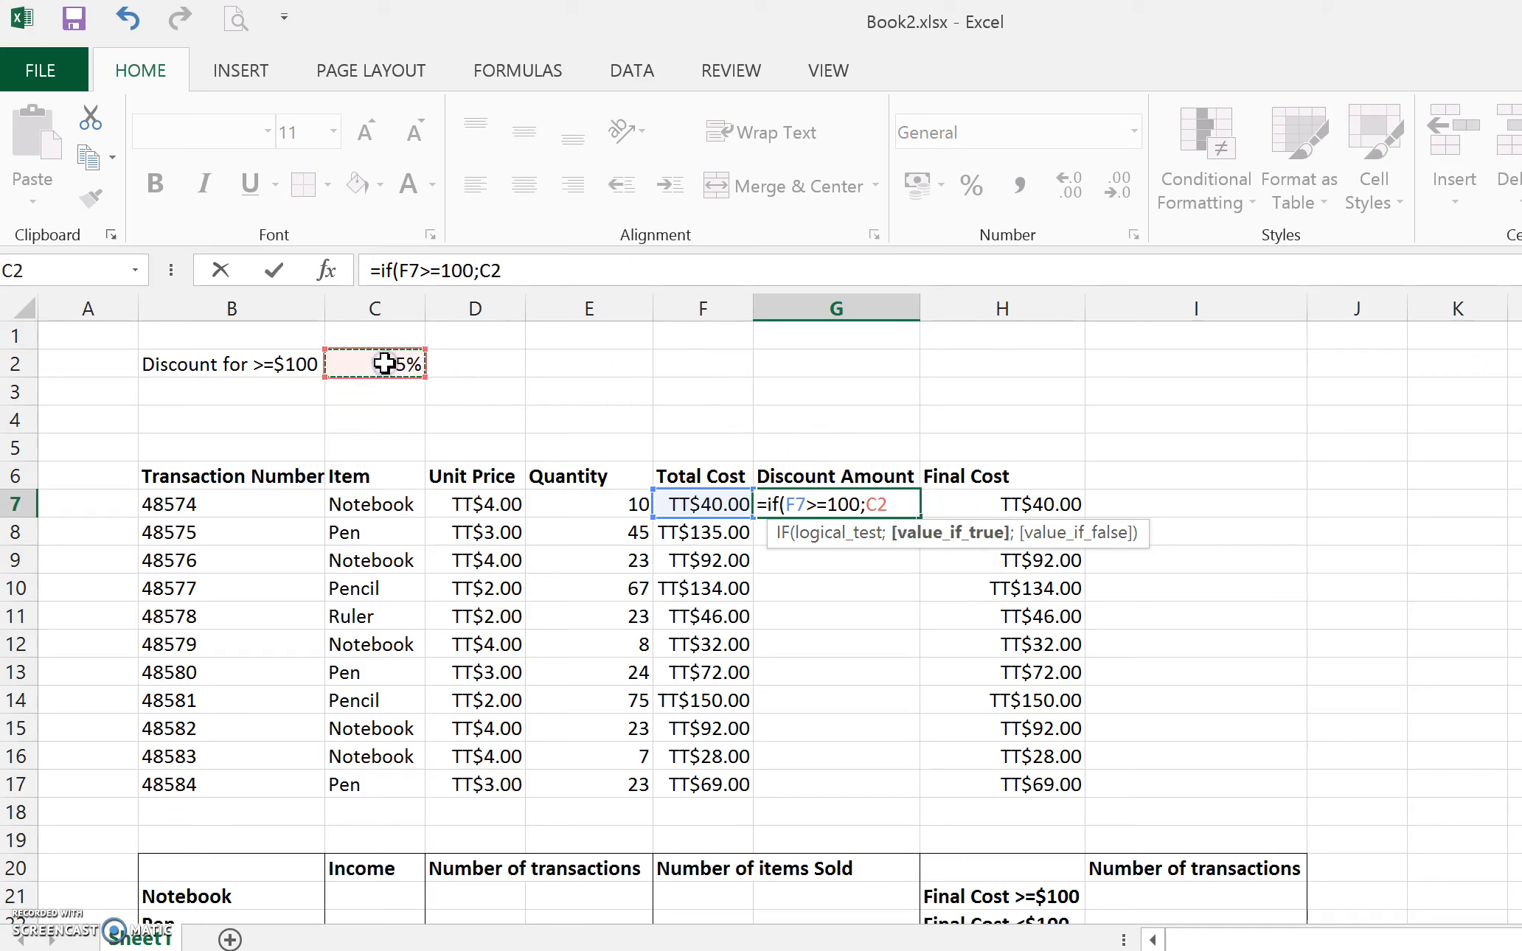
text(*)
click(709, 505)
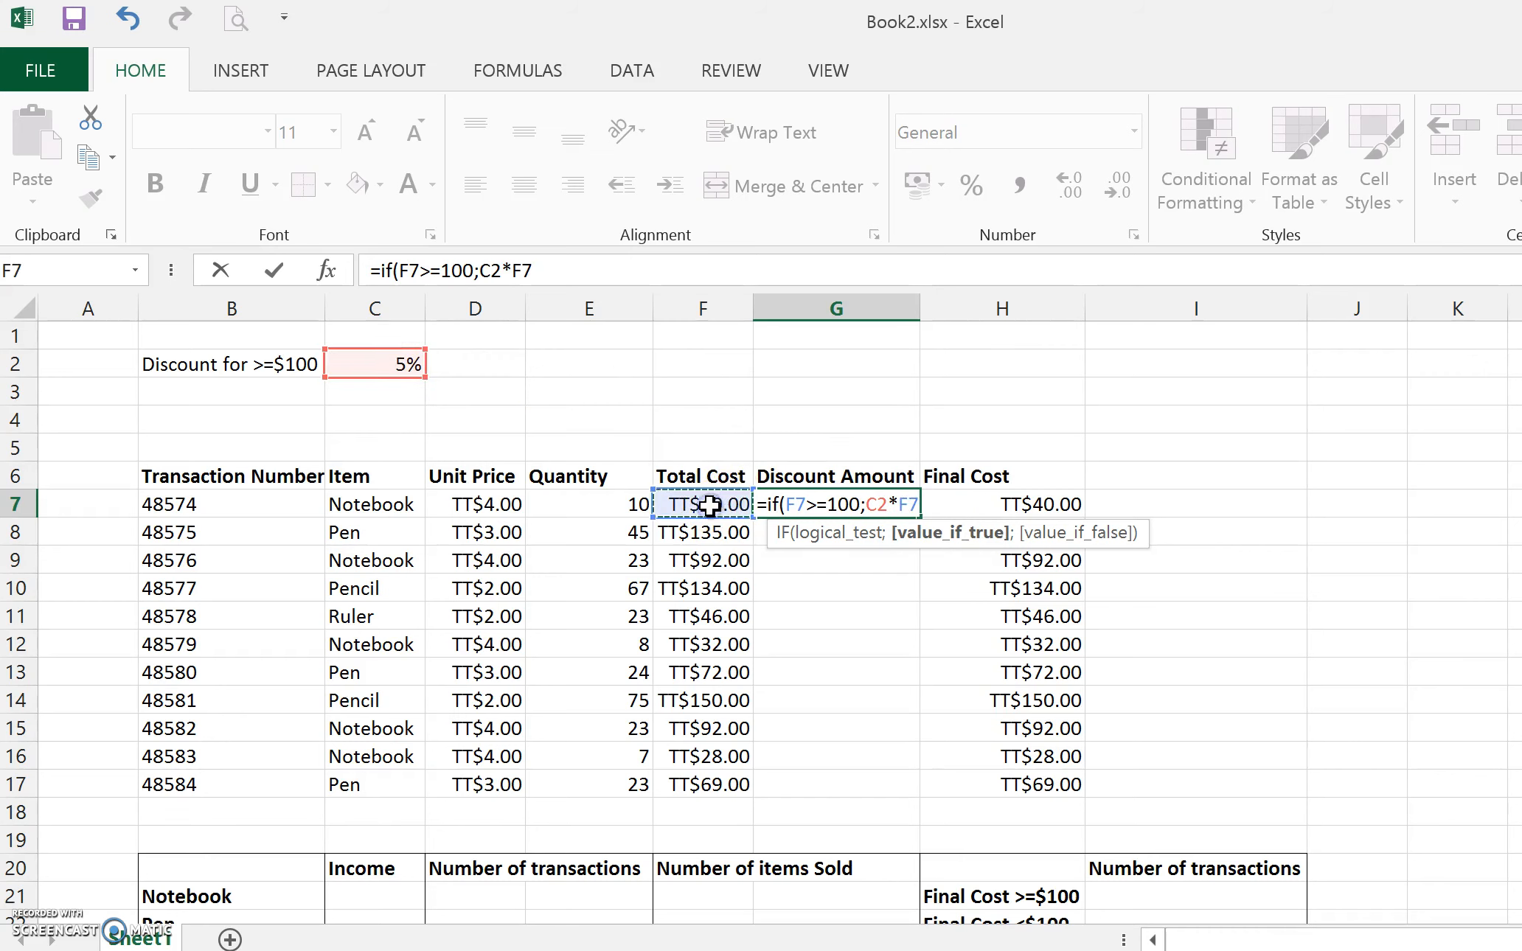
text(;0)
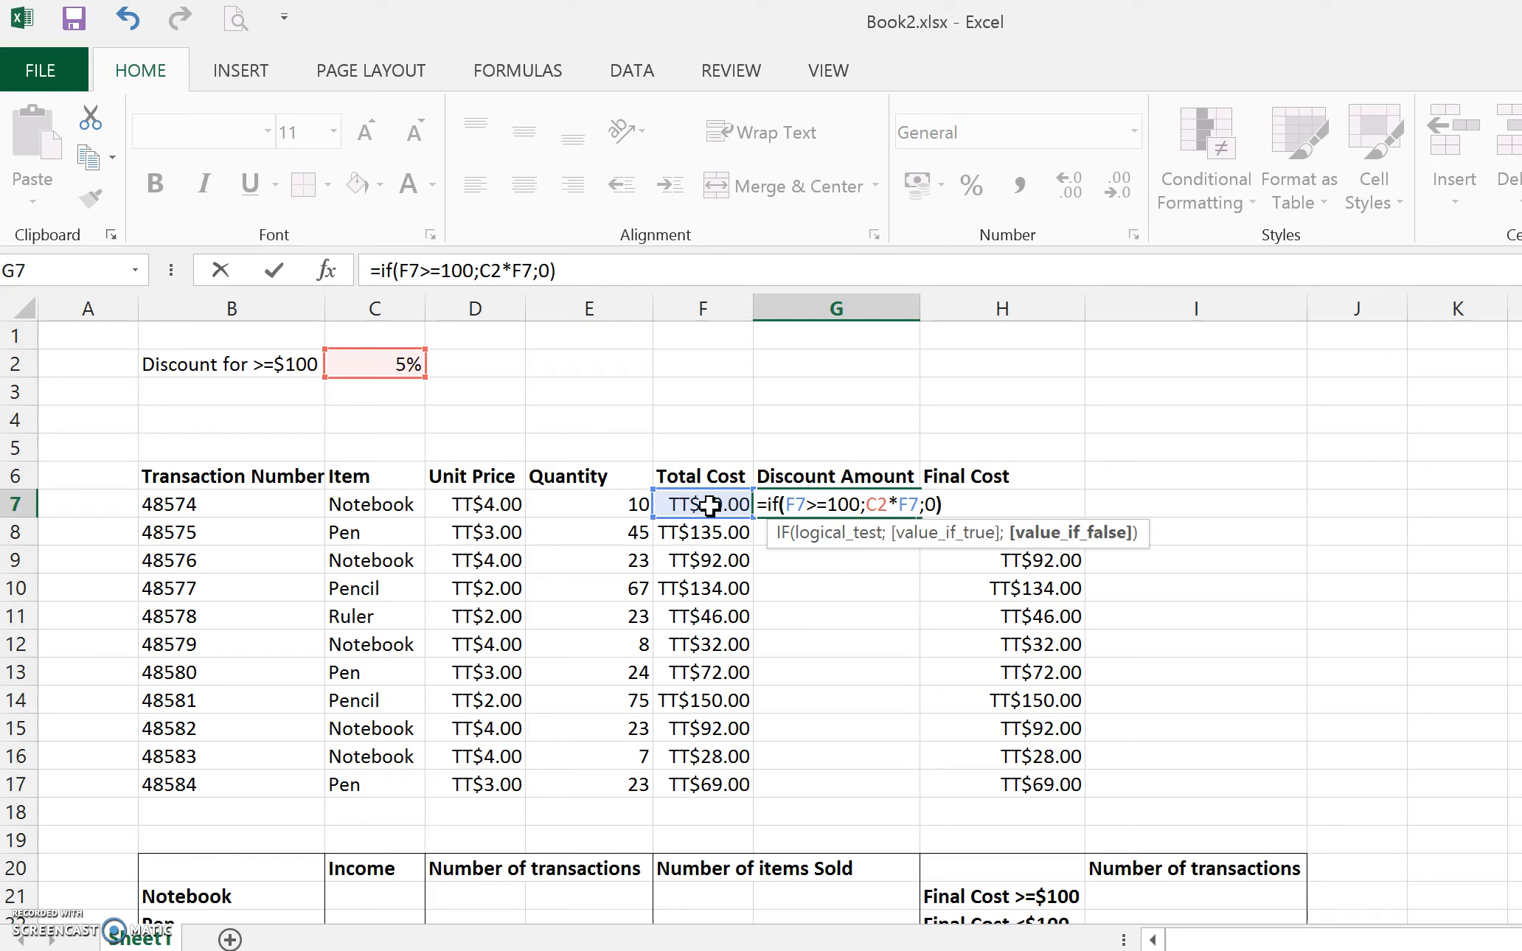
key(Return)
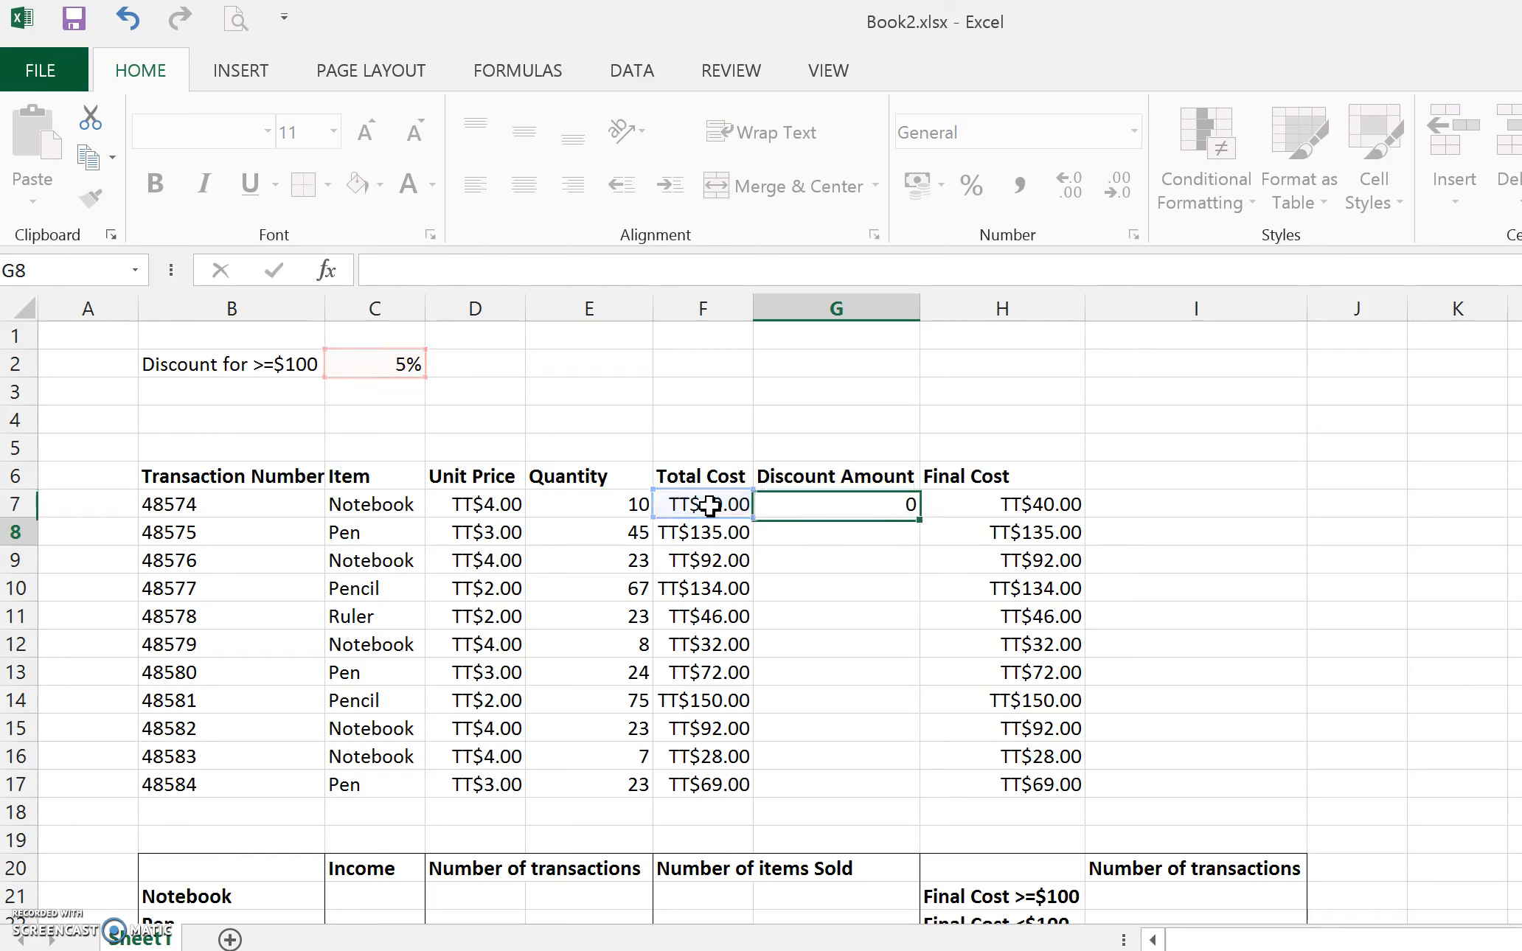
- Fill the discount formula from G7 down to G17 and inspect the copied formula in G10
click(842, 536)
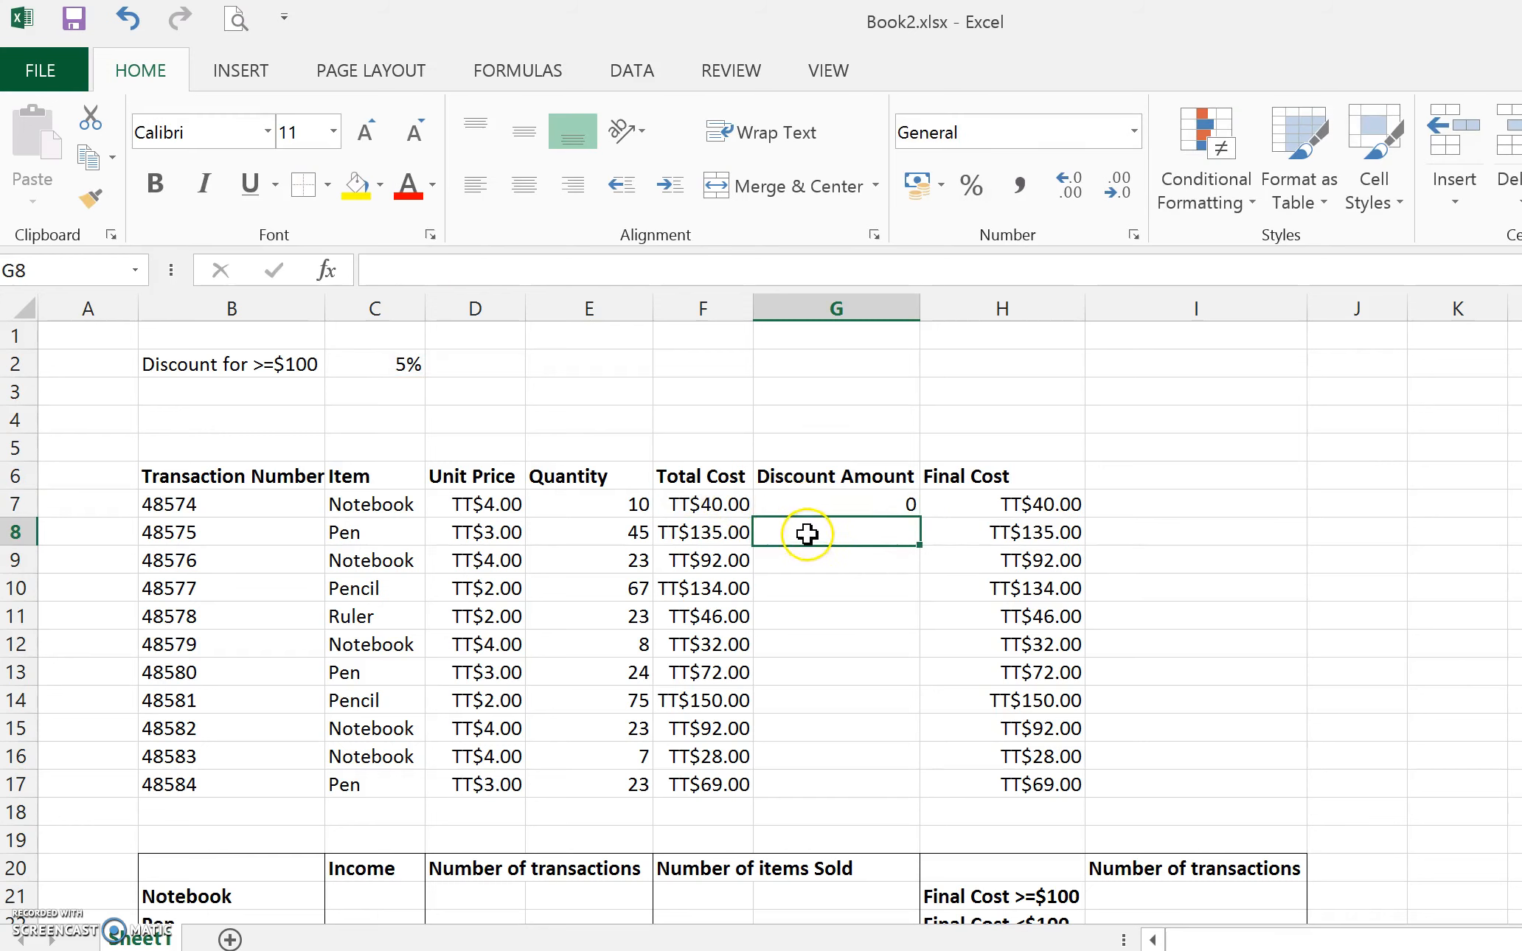
click(874, 503)
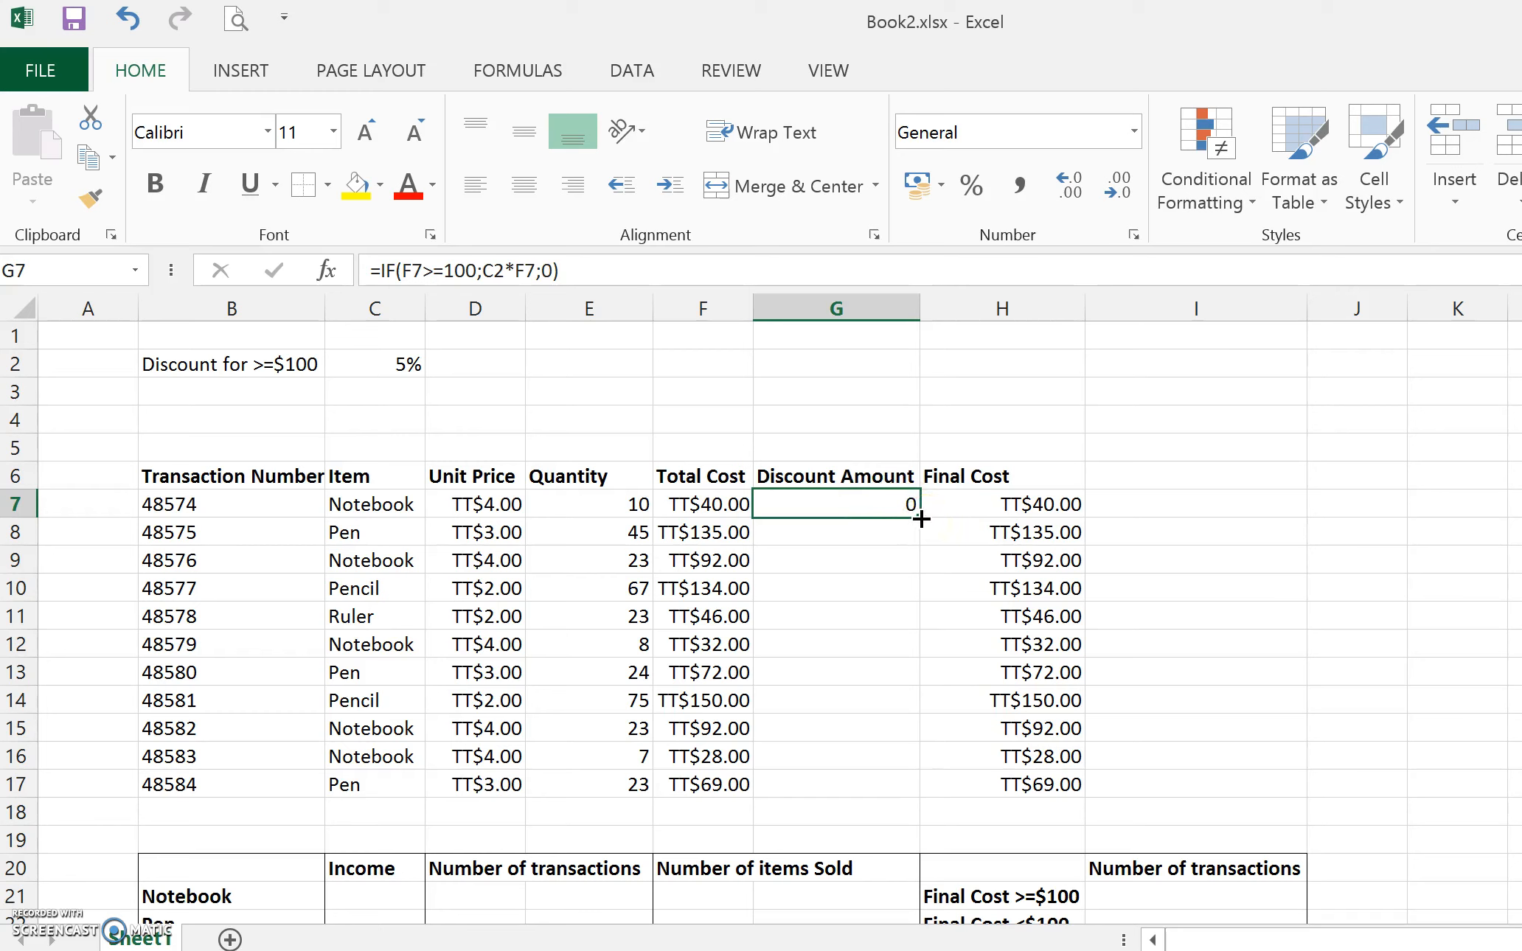
drag(920, 519, 881, 800)
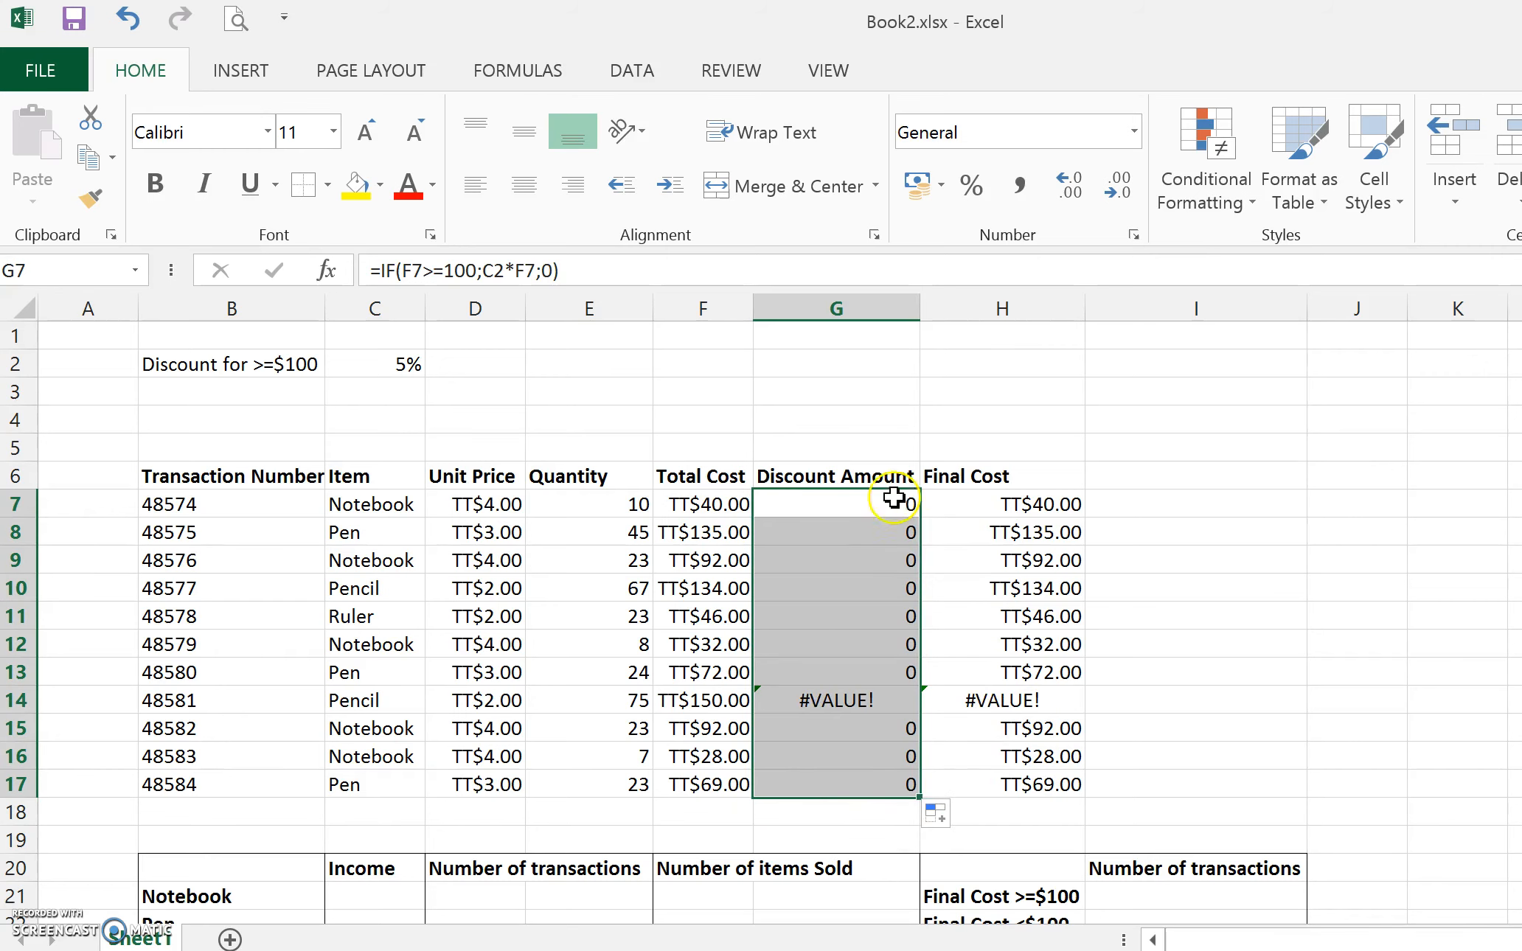
double_click(883, 589)
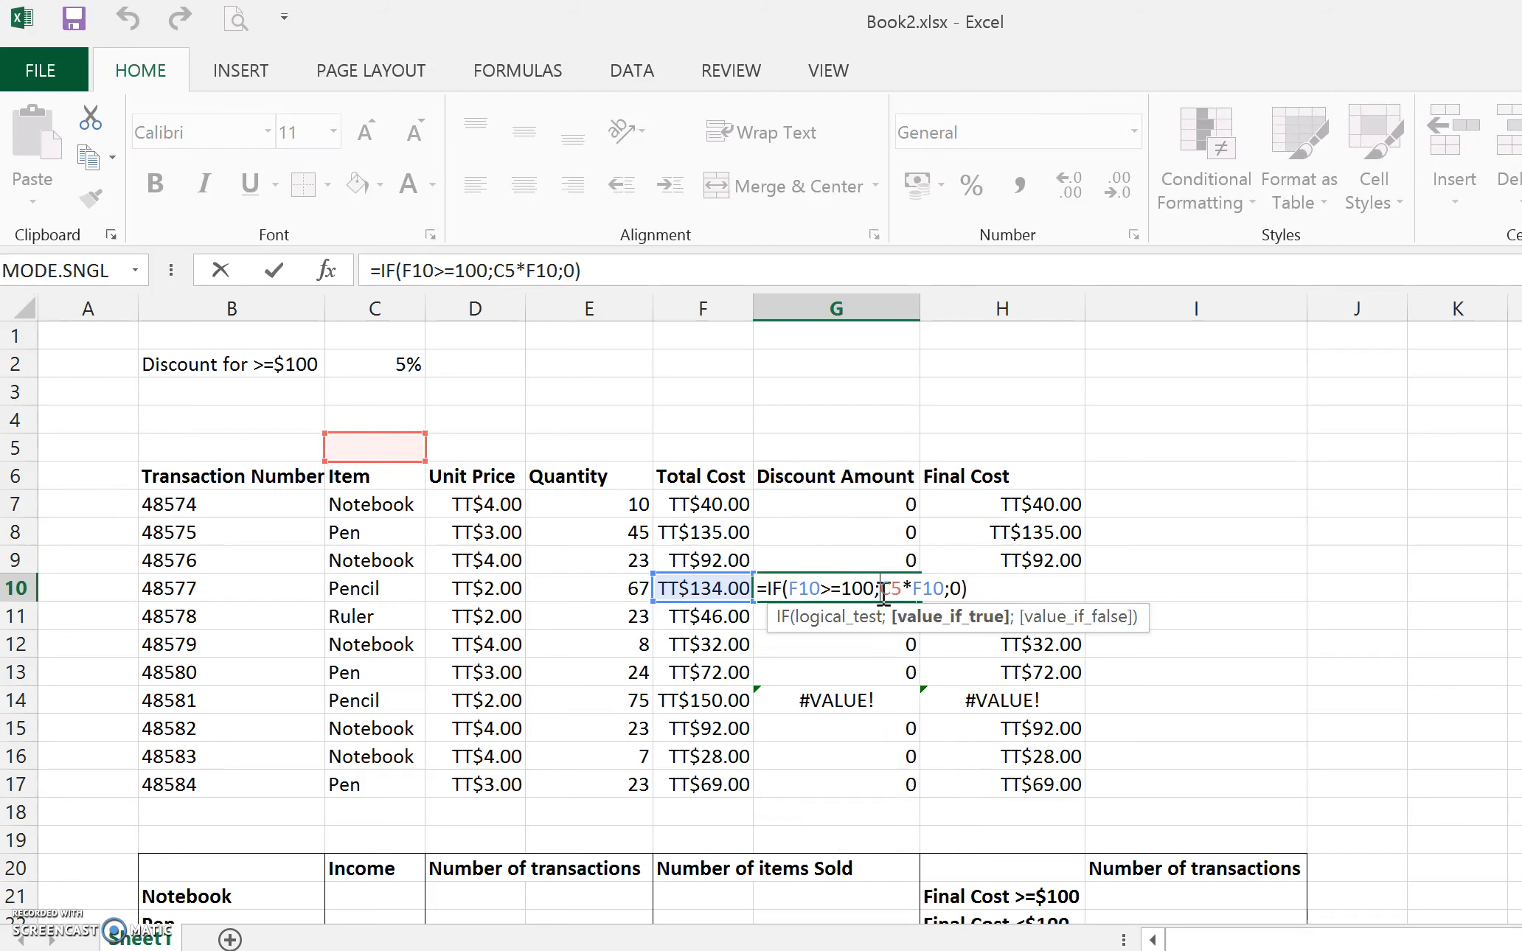
key(Return)
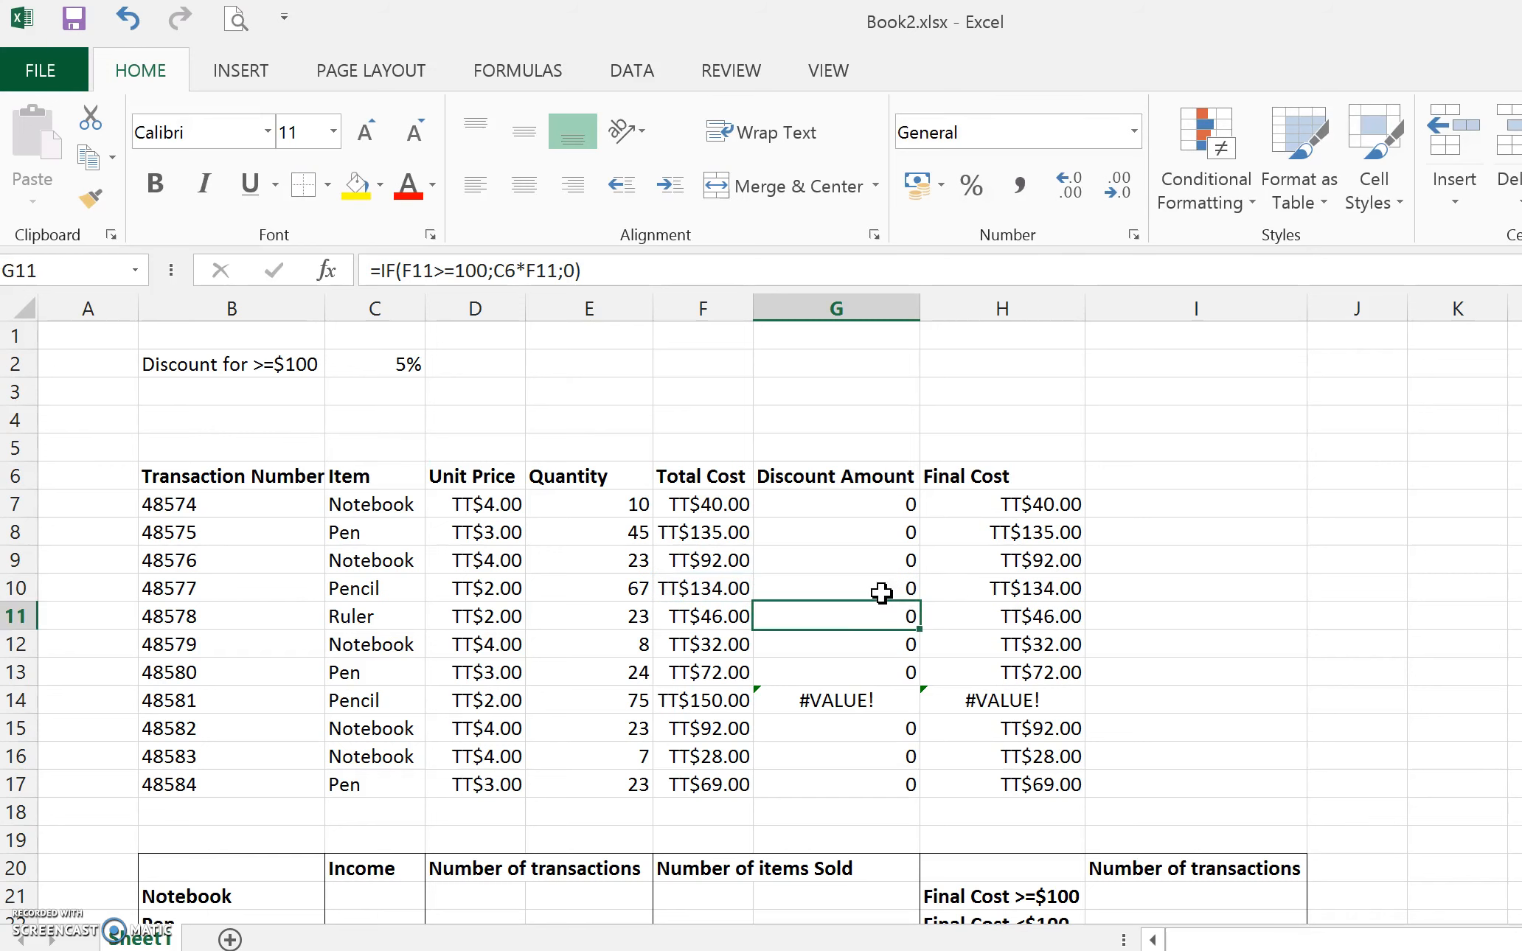
- Change the C2 reference in G7's formula to the absolute reference $C$2 and fill the formula down to G17
click(882, 503)
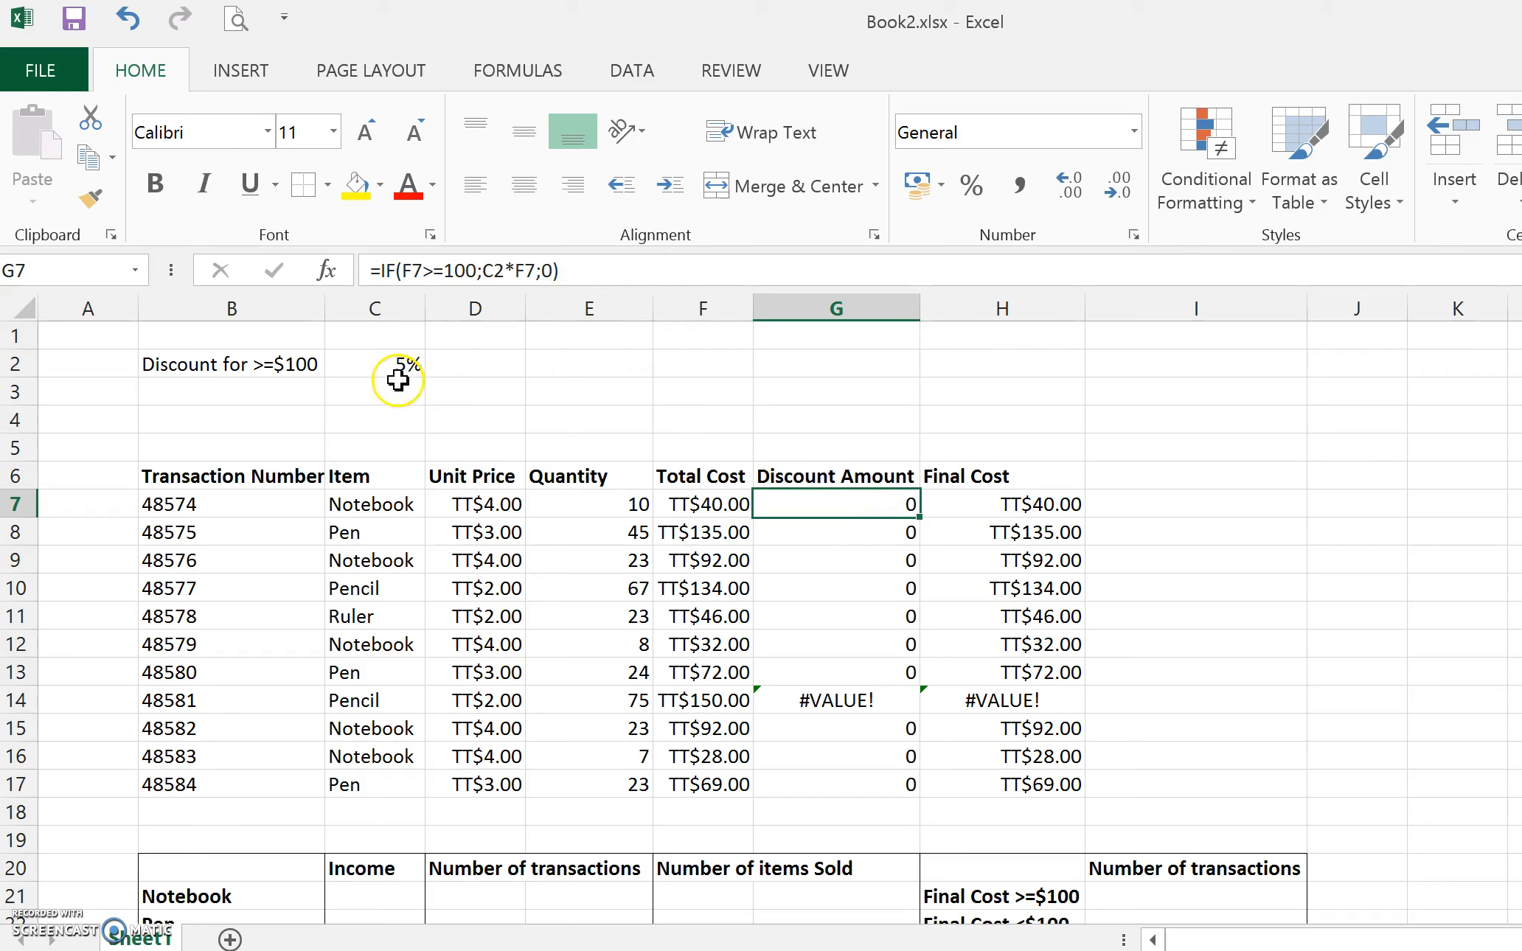
click(483, 271)
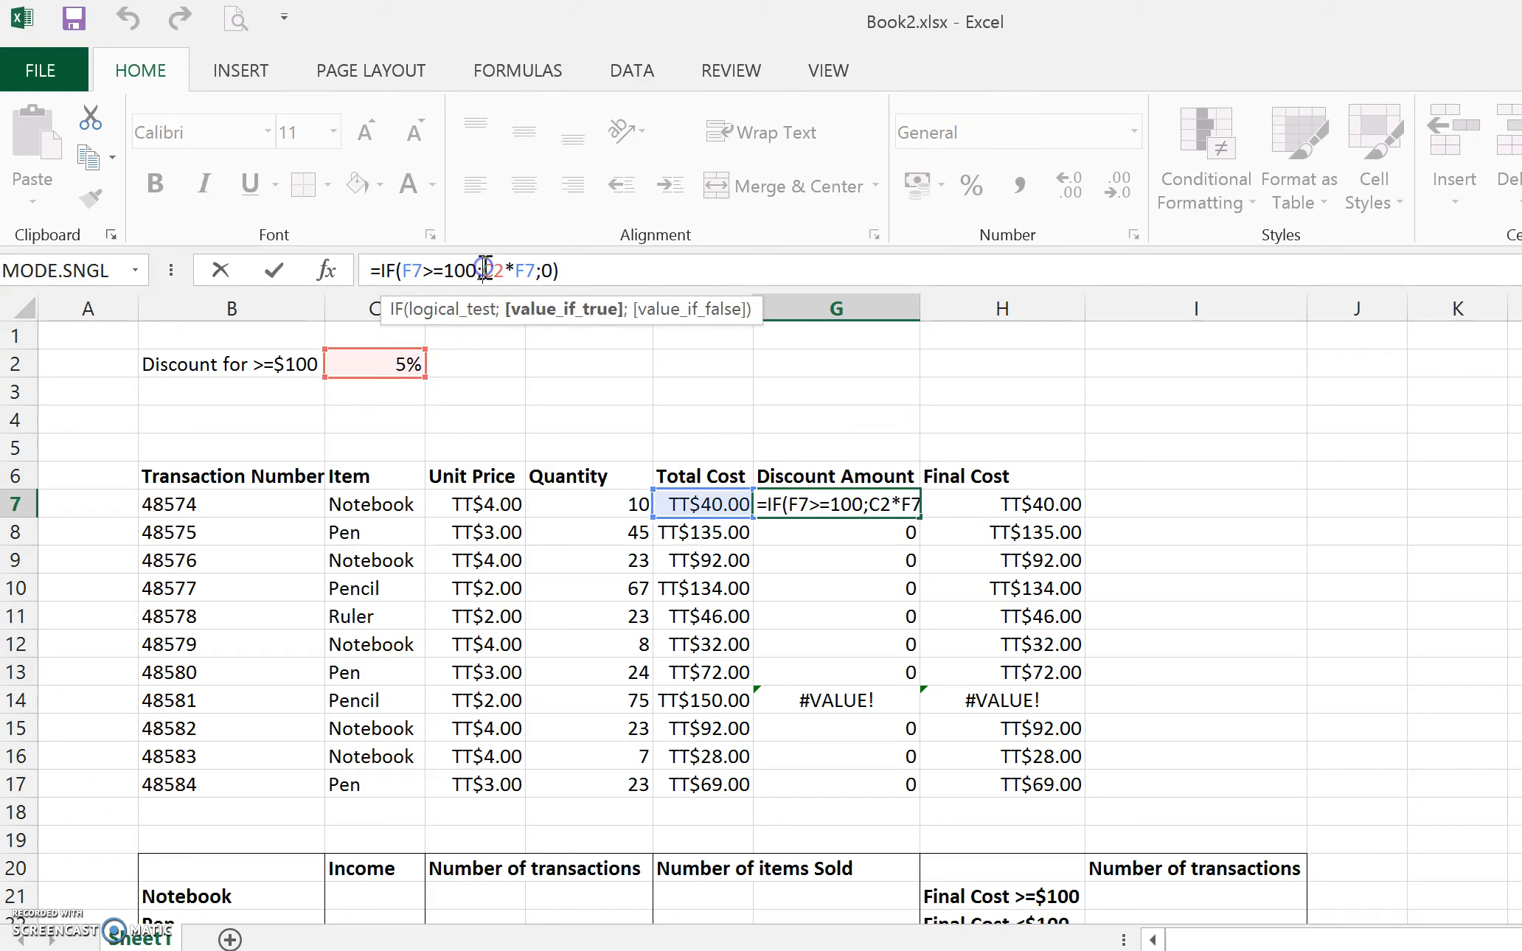
text($C$)
key(Return)
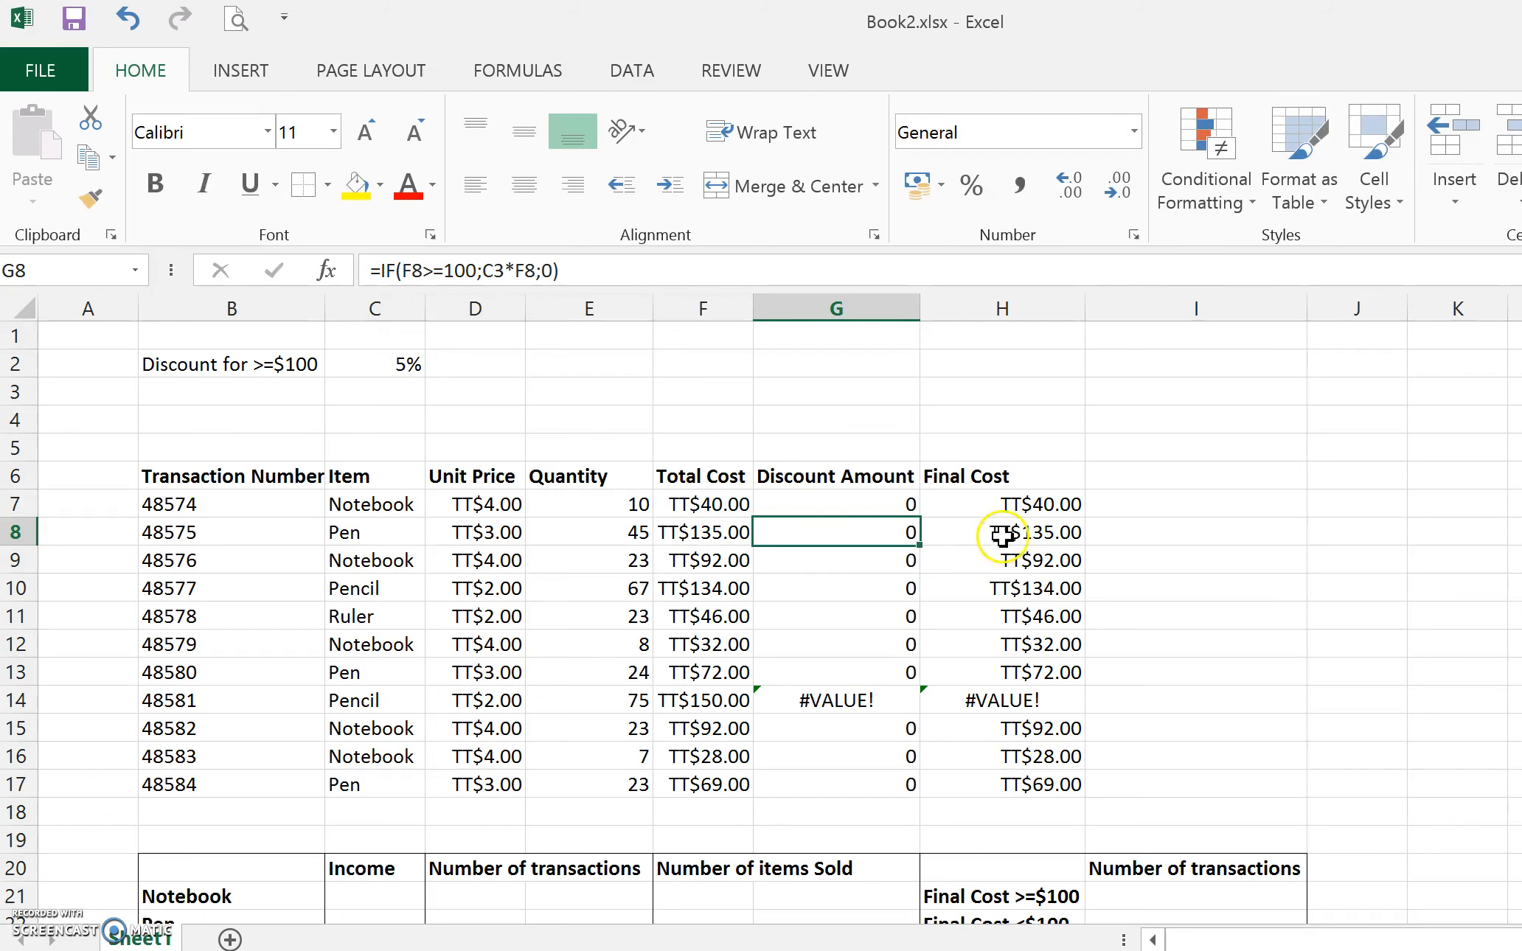
click(904, 506)
drag(919, 517, 915, 791)
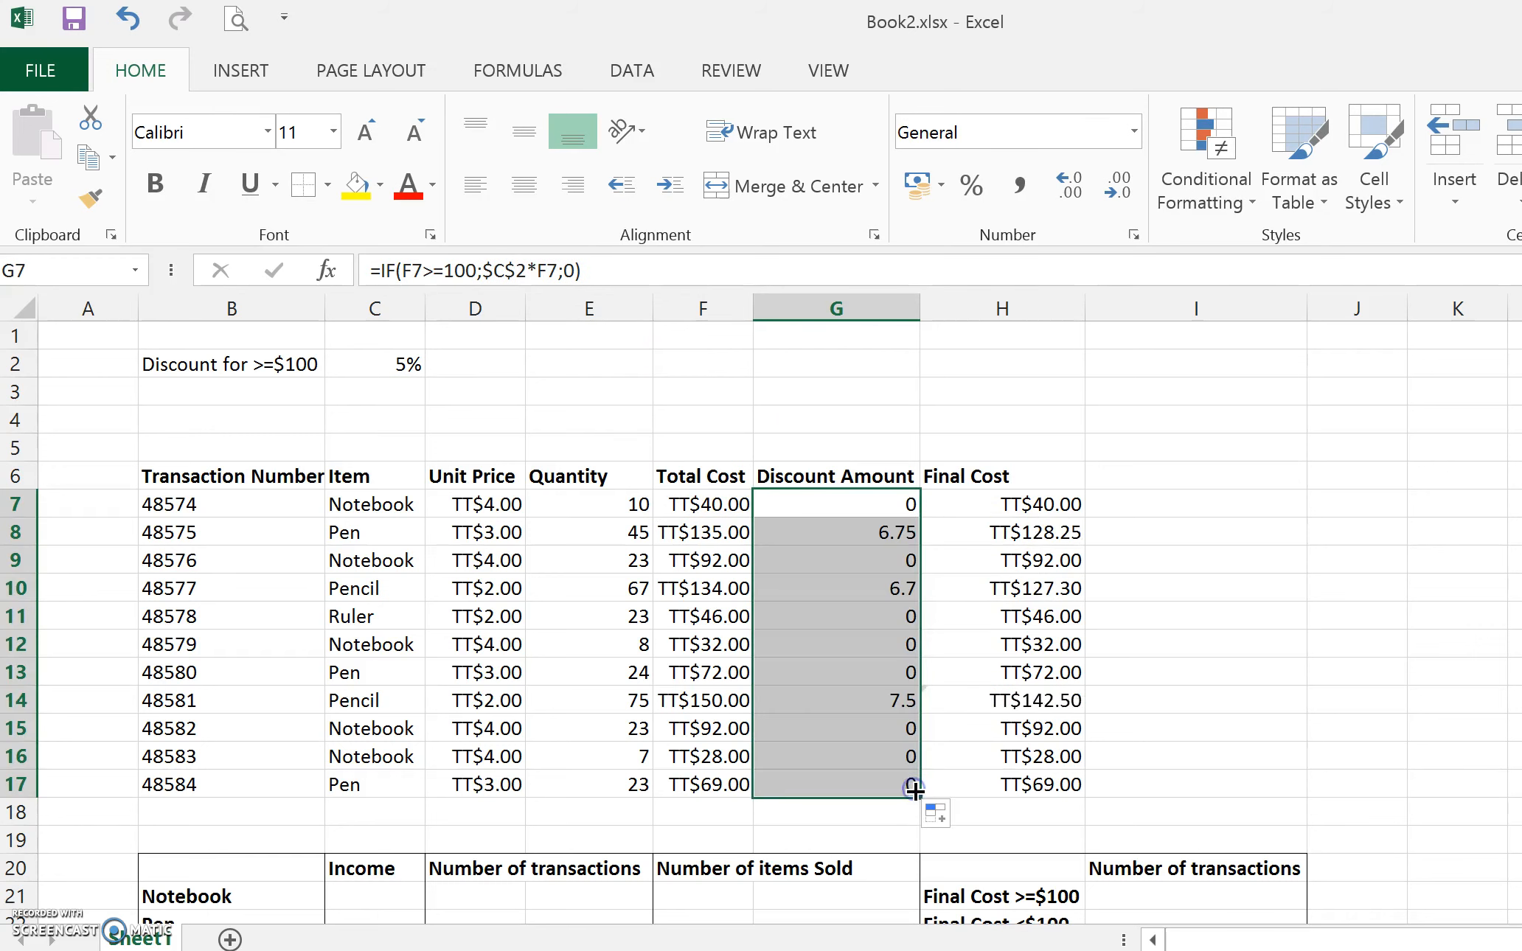
- Format the Discount Amount values in G7:G17 as Currency
click(1254, 590)
drag(859, 504, 863, 786)
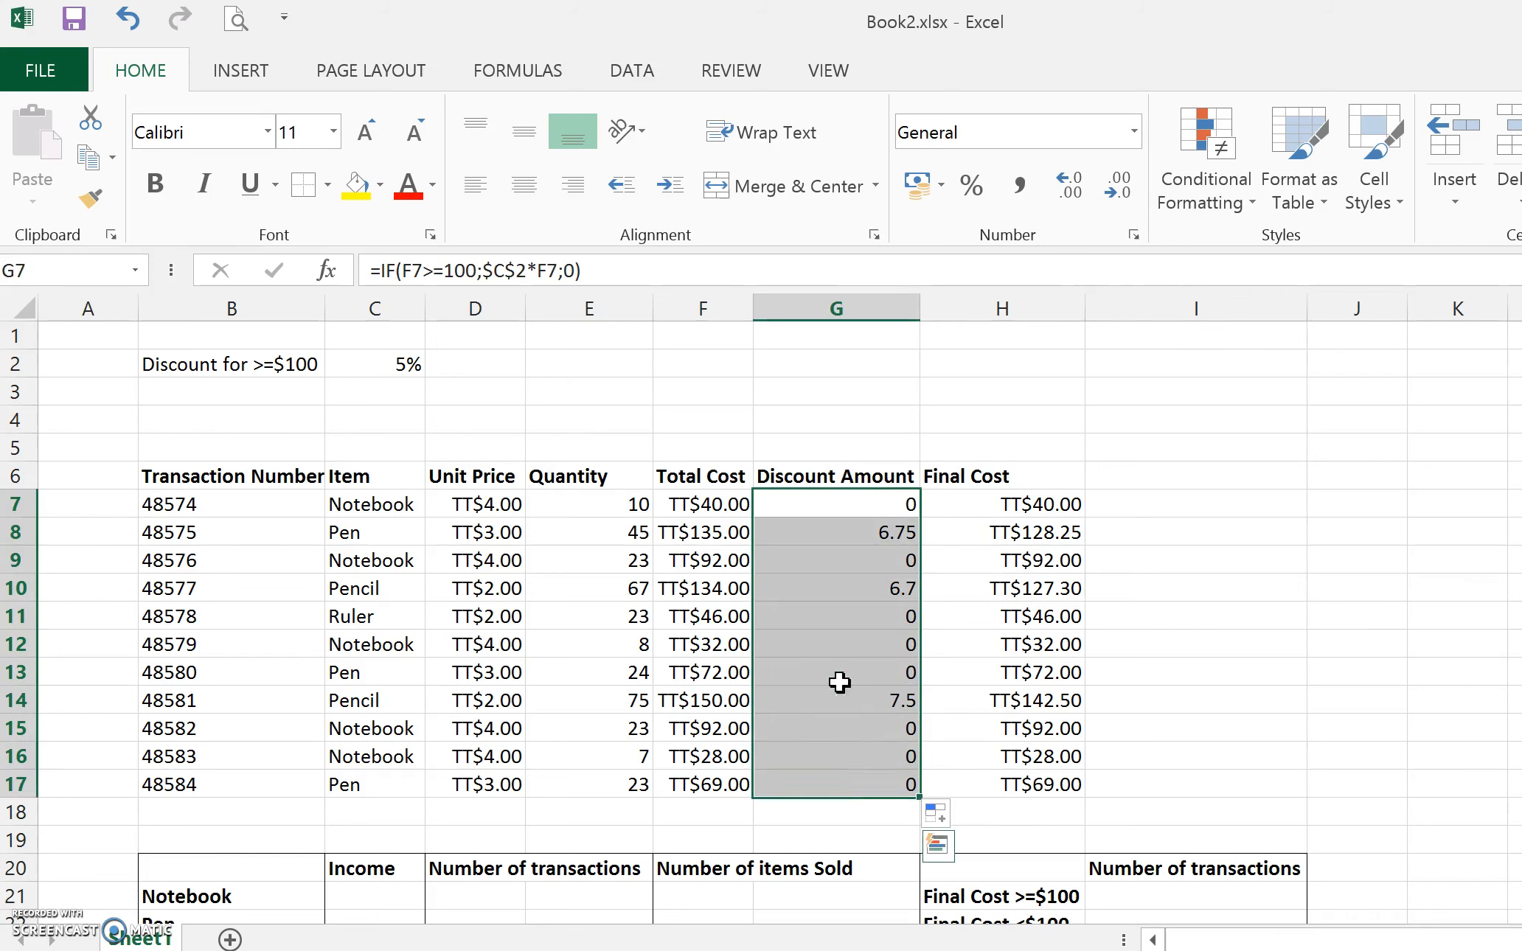
click(1134, 131)
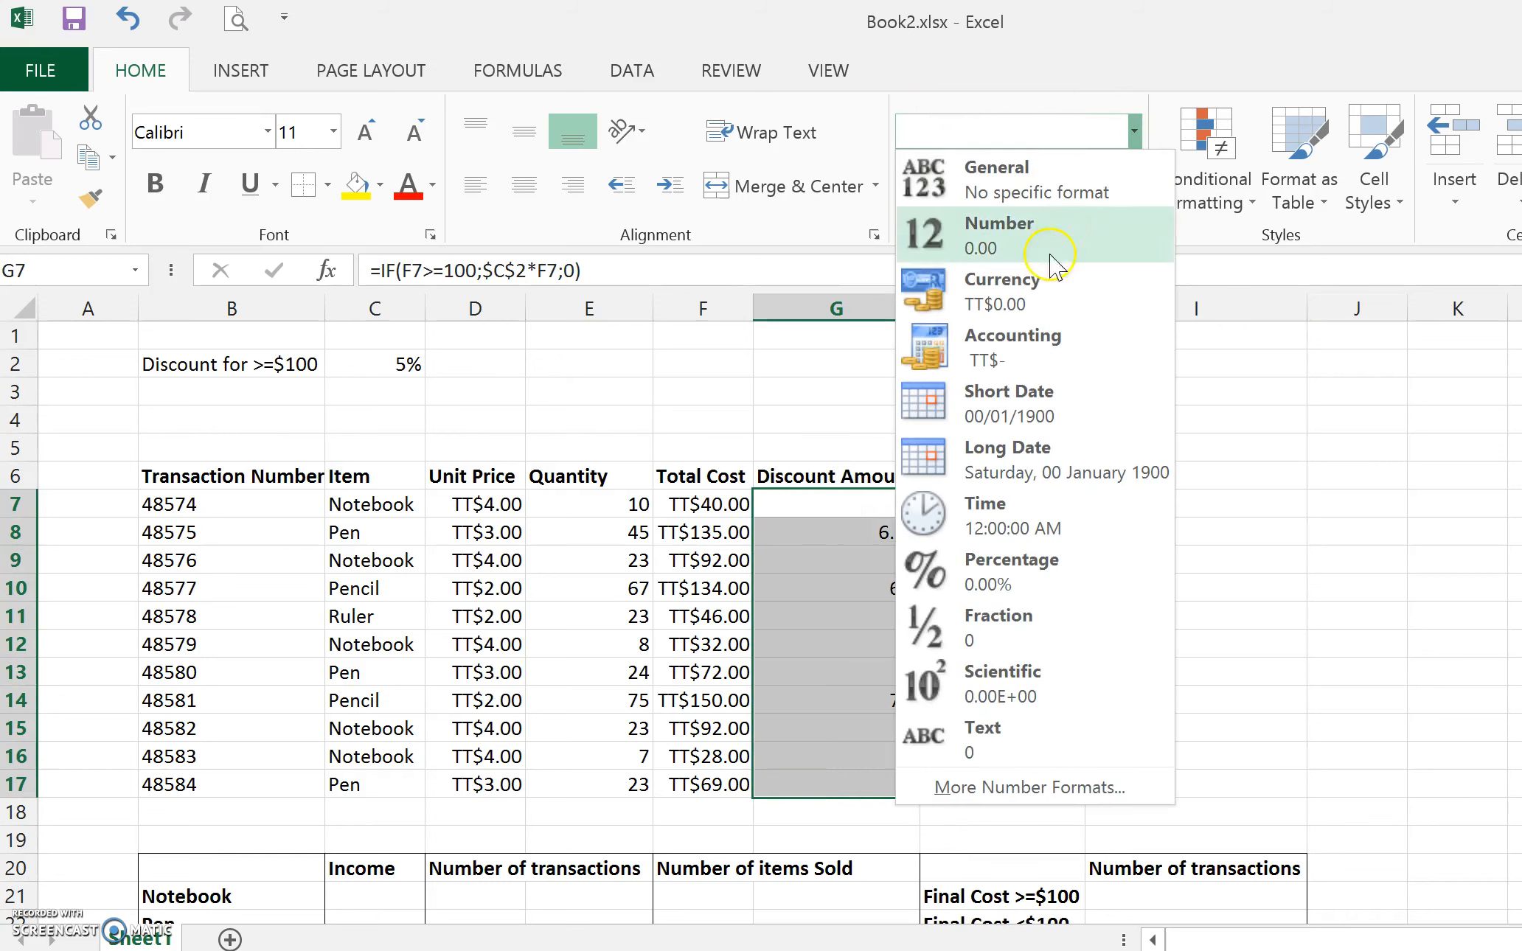
click(1030, 296)
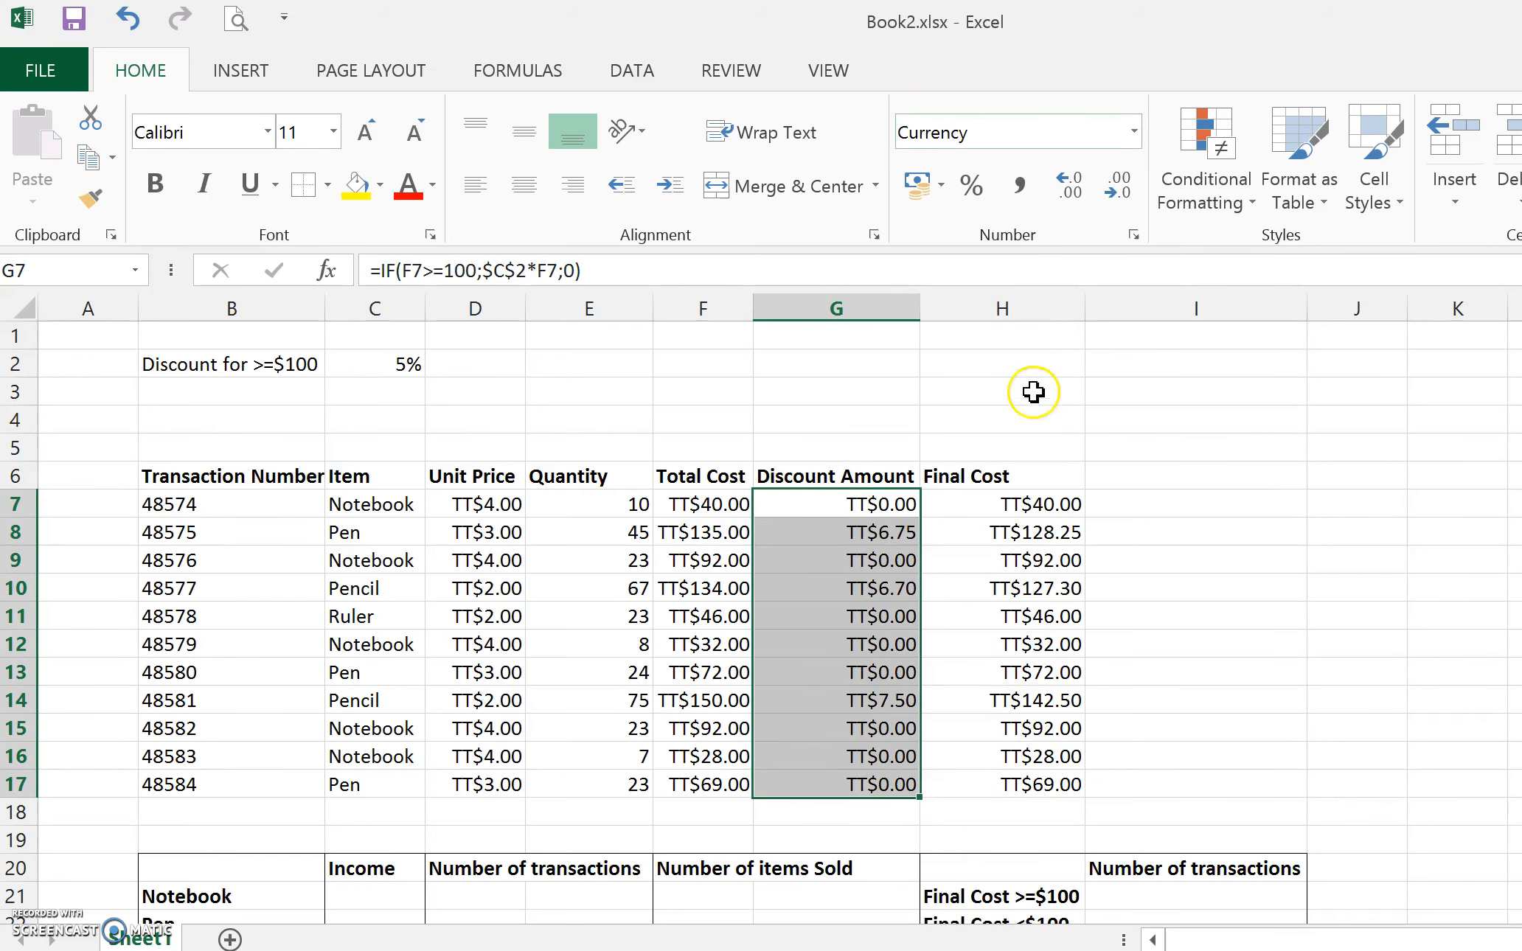
click(1124, 474)
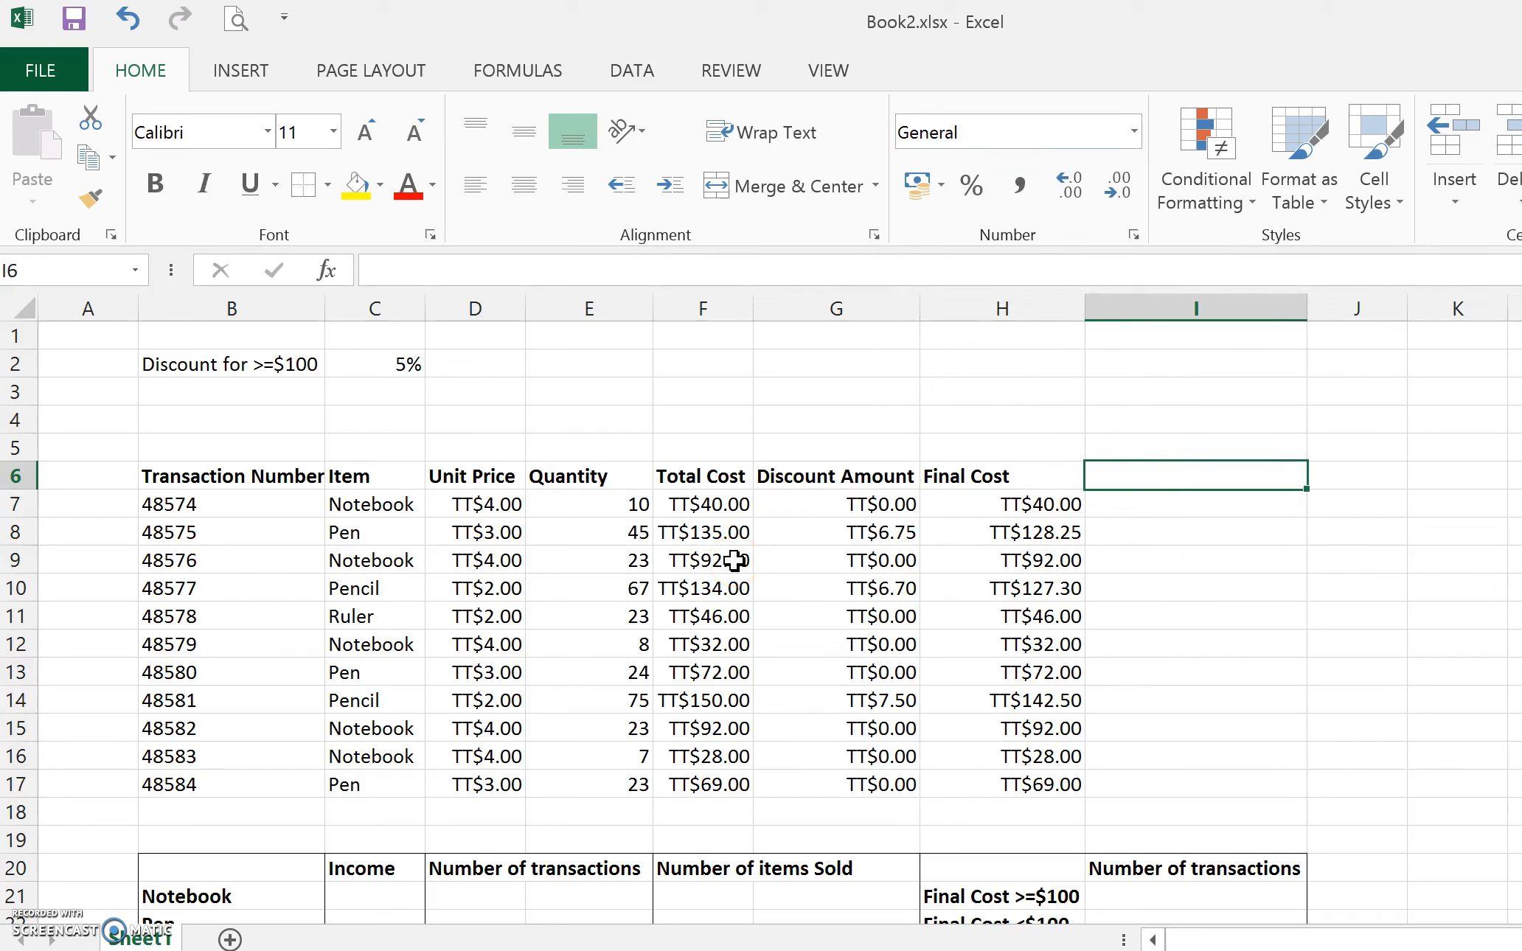
- Examine the discount formulas and amounts in column G against the Total Cost values, including transaction row 14
click(893, 561)
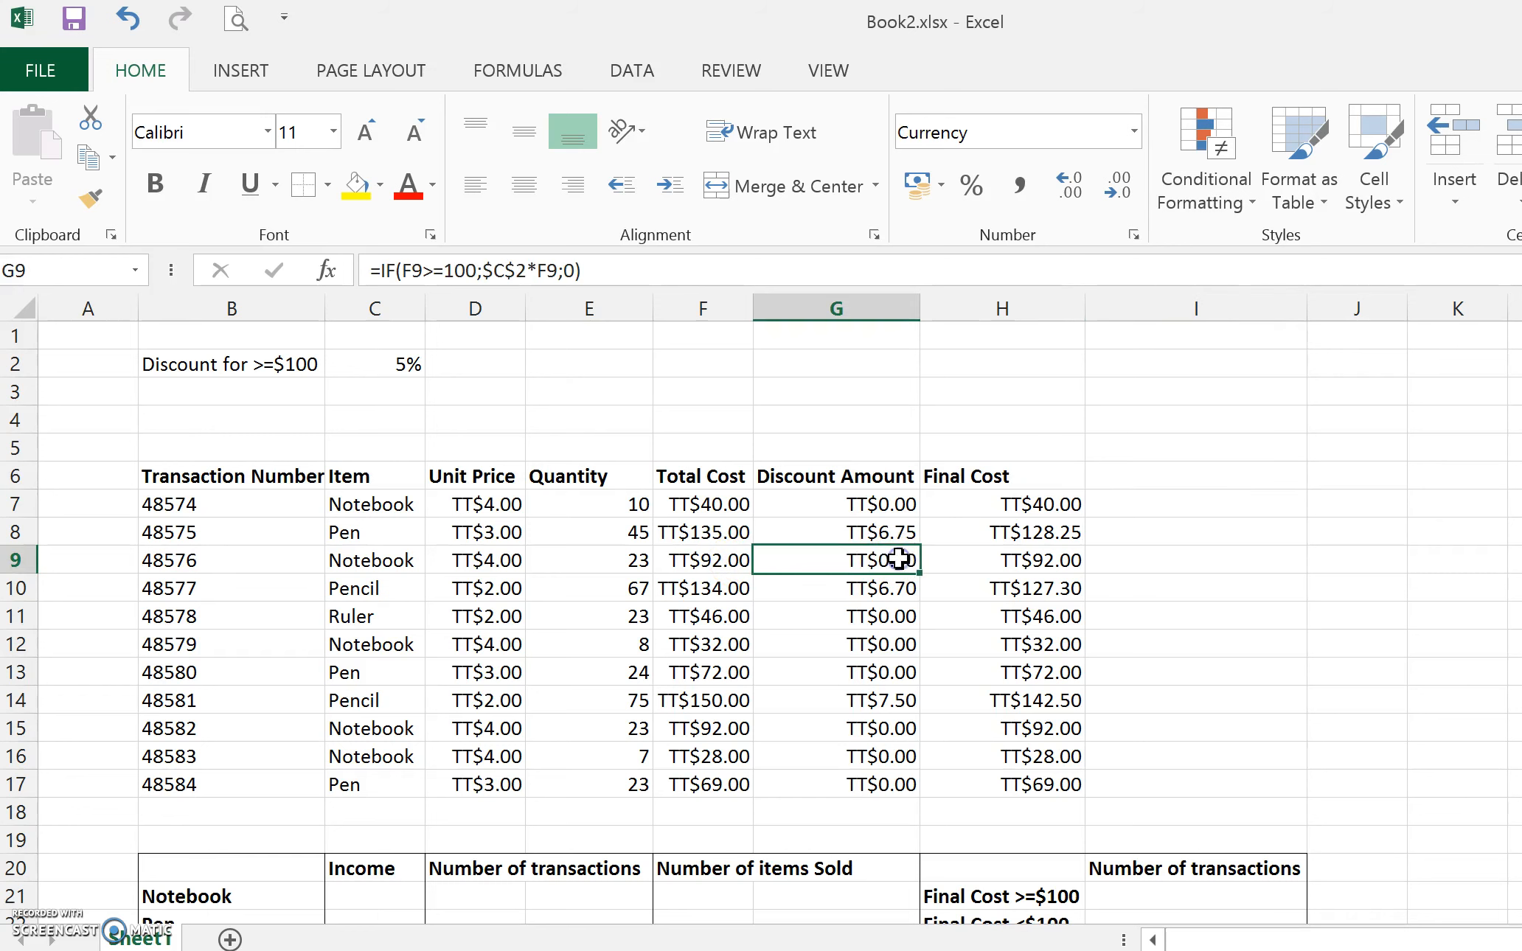
click(905, 618)
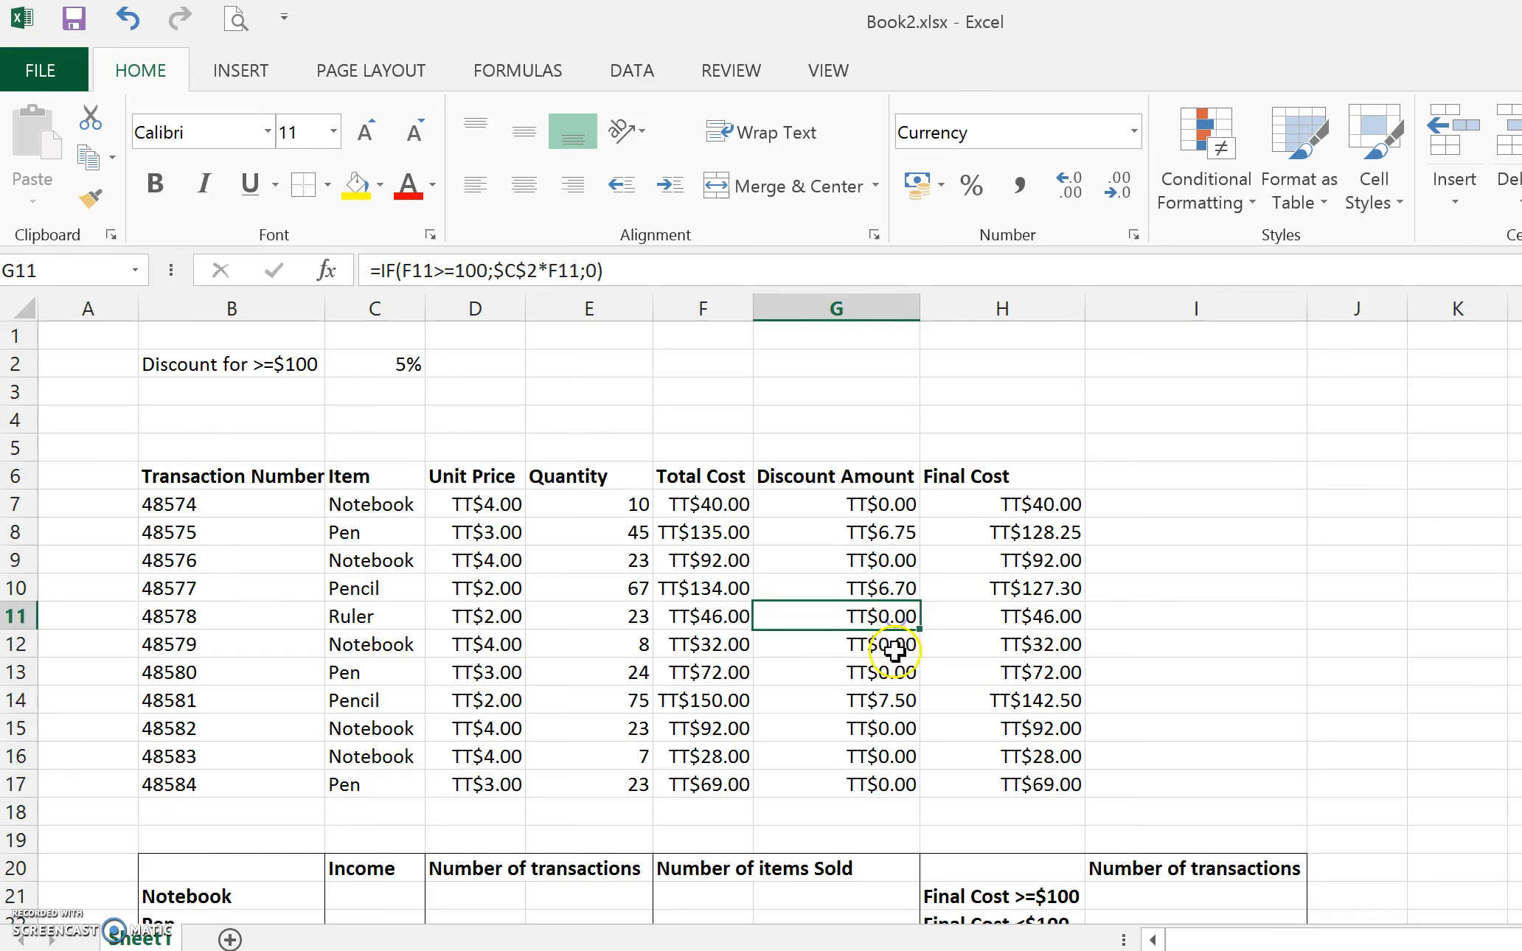
click(894, 649)
click(721, 701)
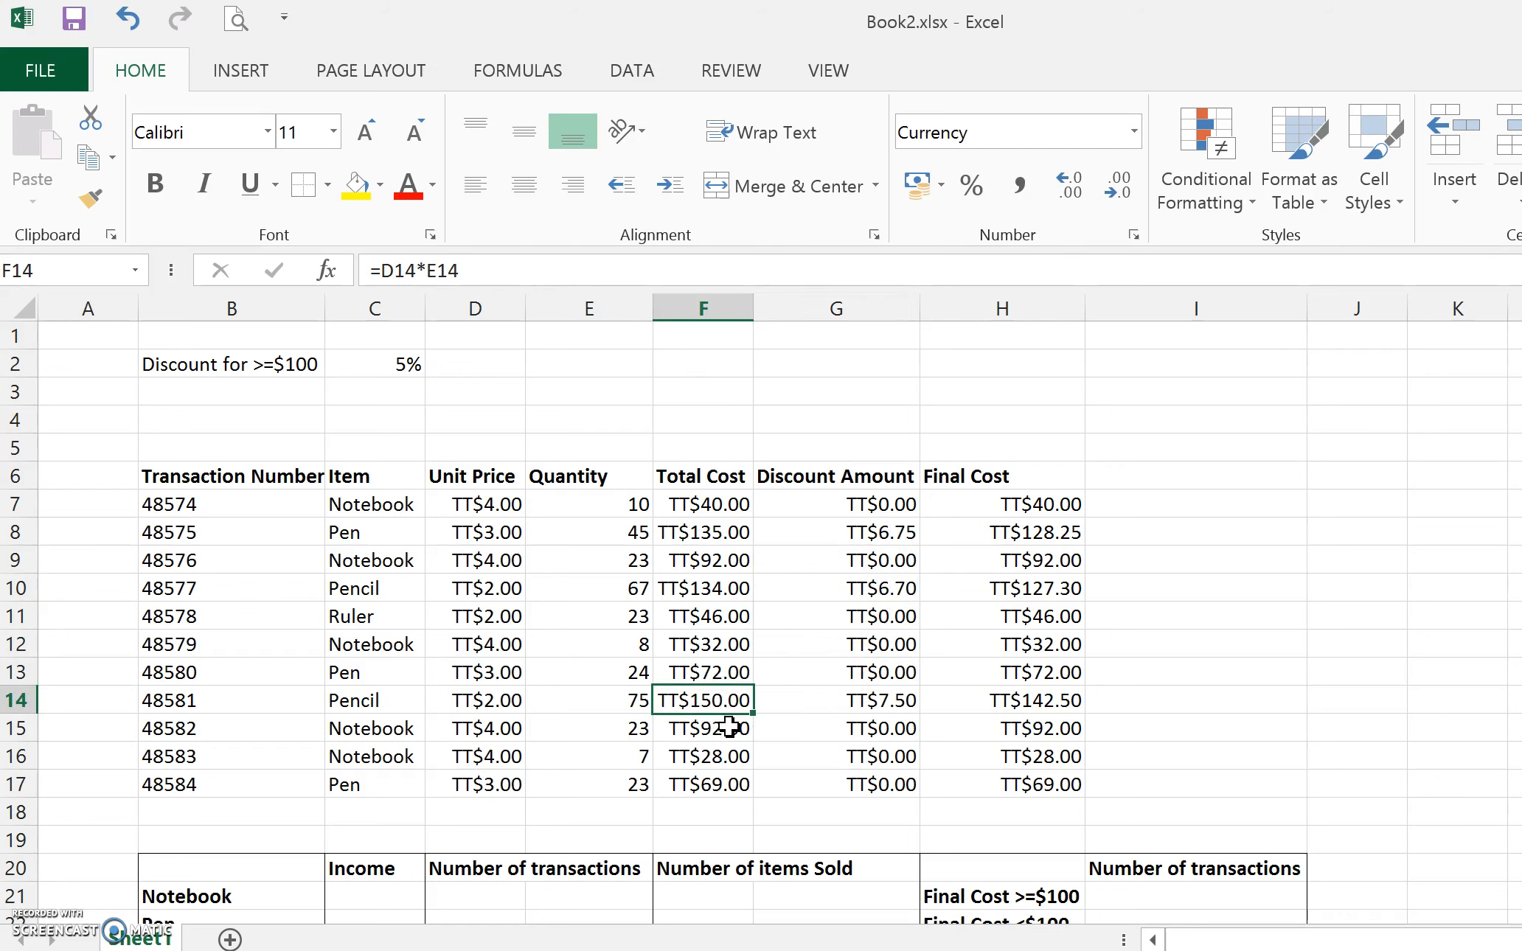
click(889, 696)
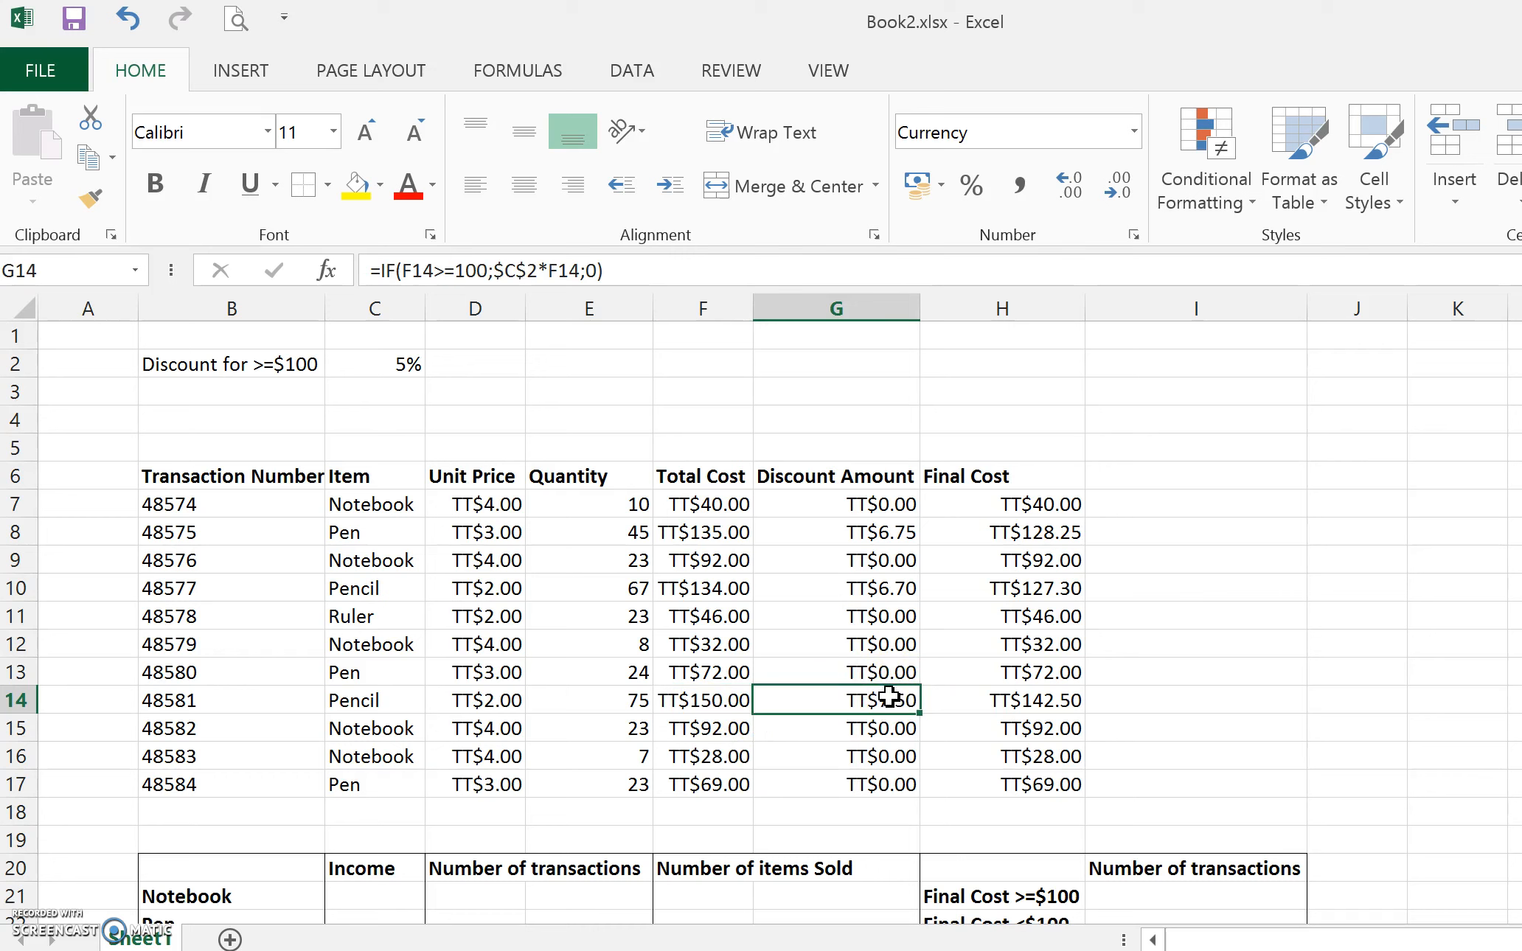
click(728, 707)
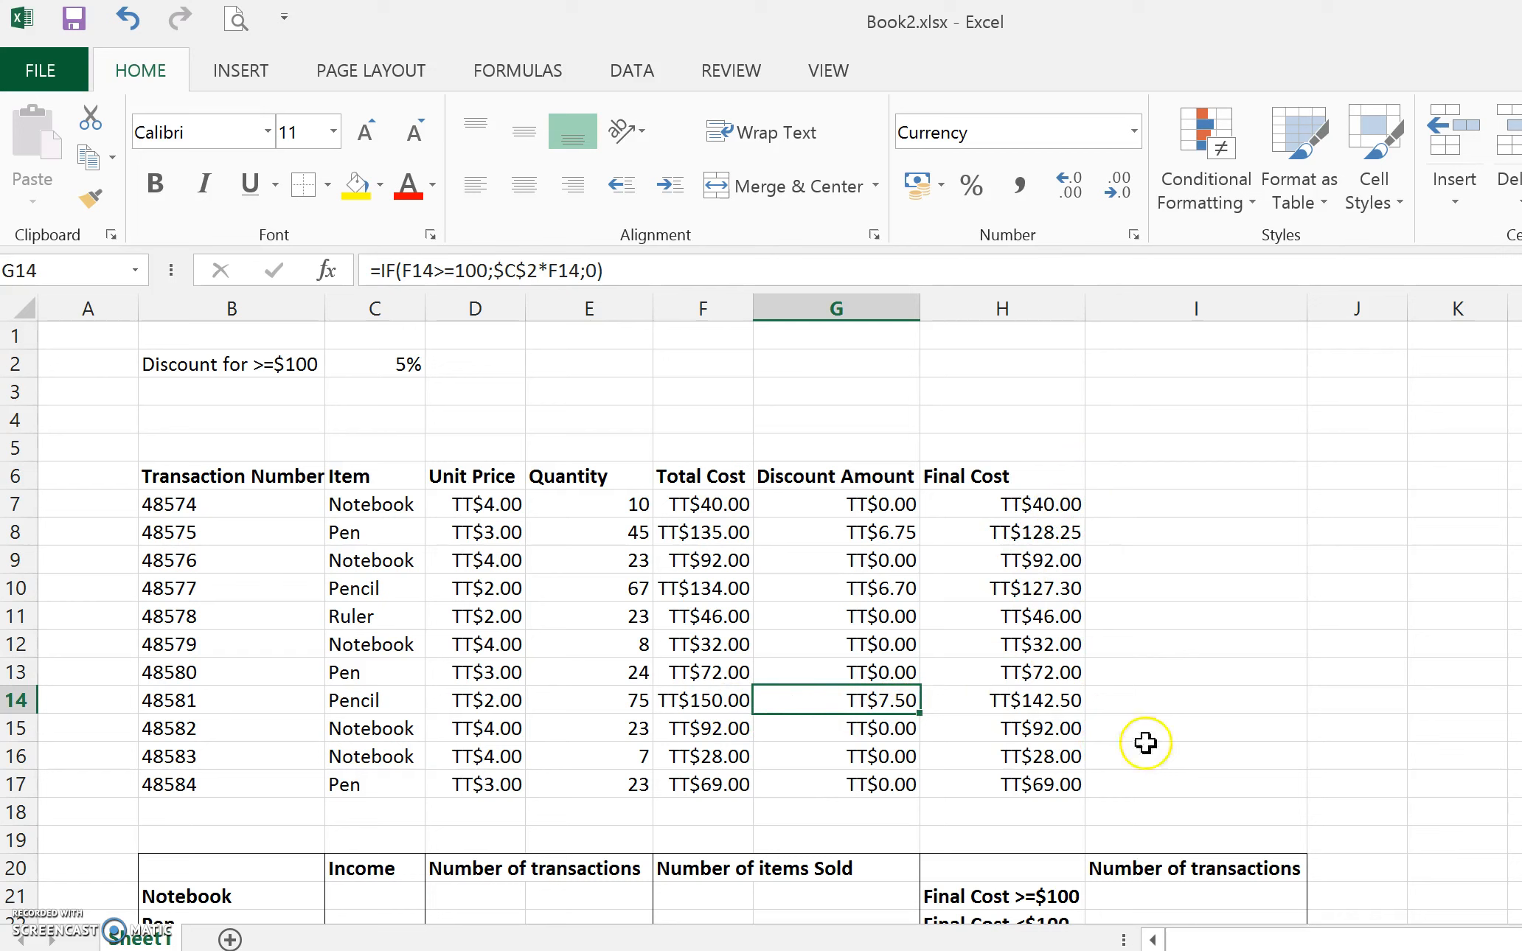
click(1187, 748)
click(1121, 762)
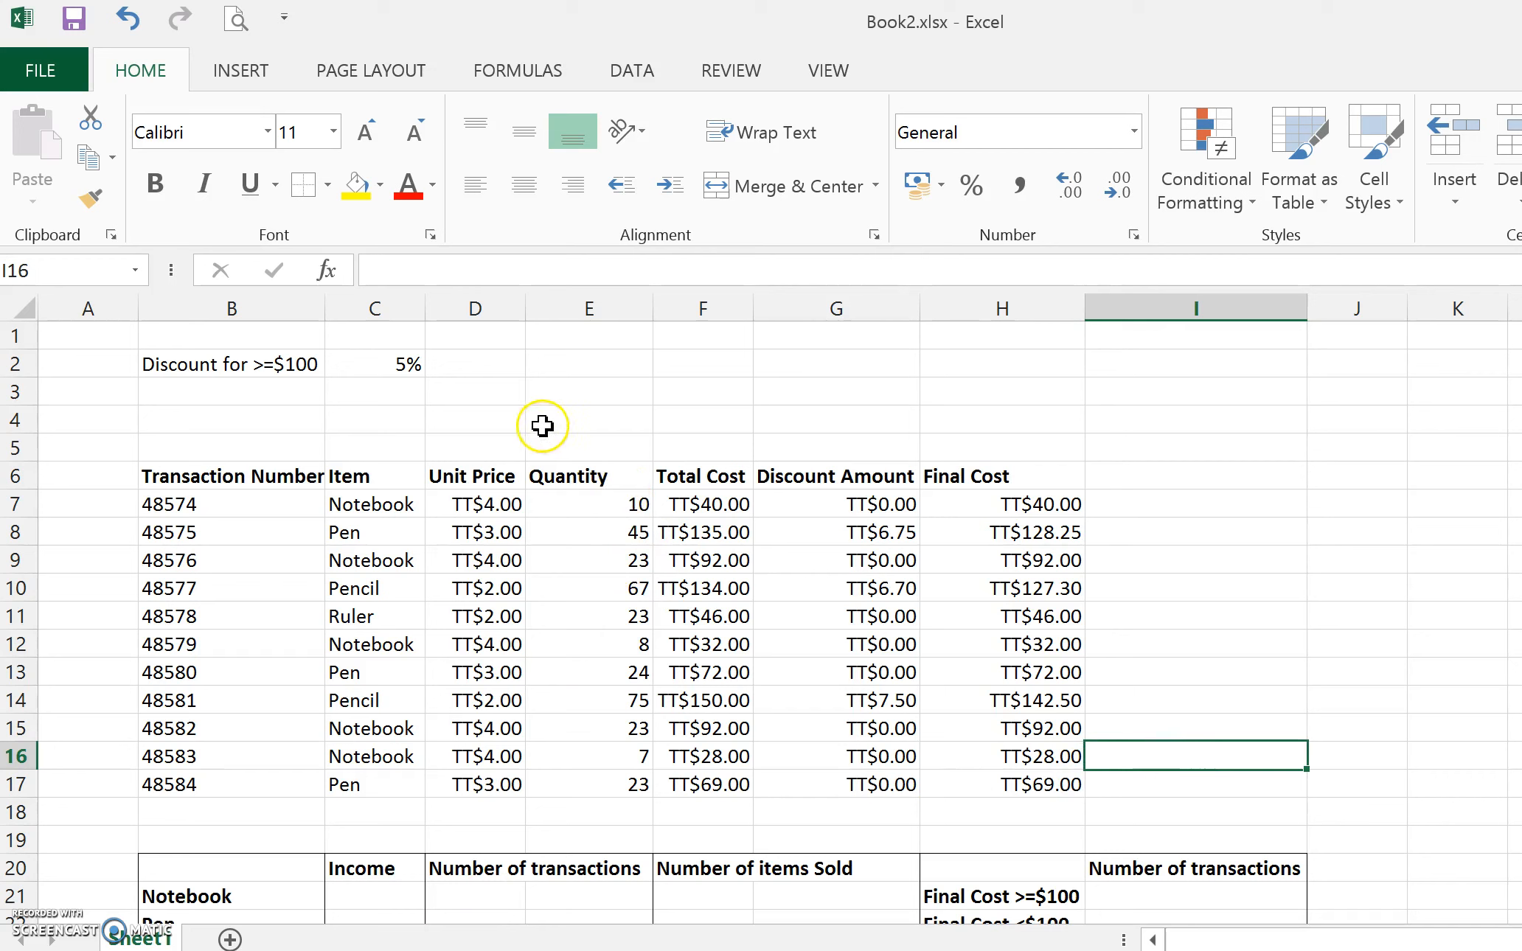
- Set the discount rate in C2 to 10%
click(402, 360)
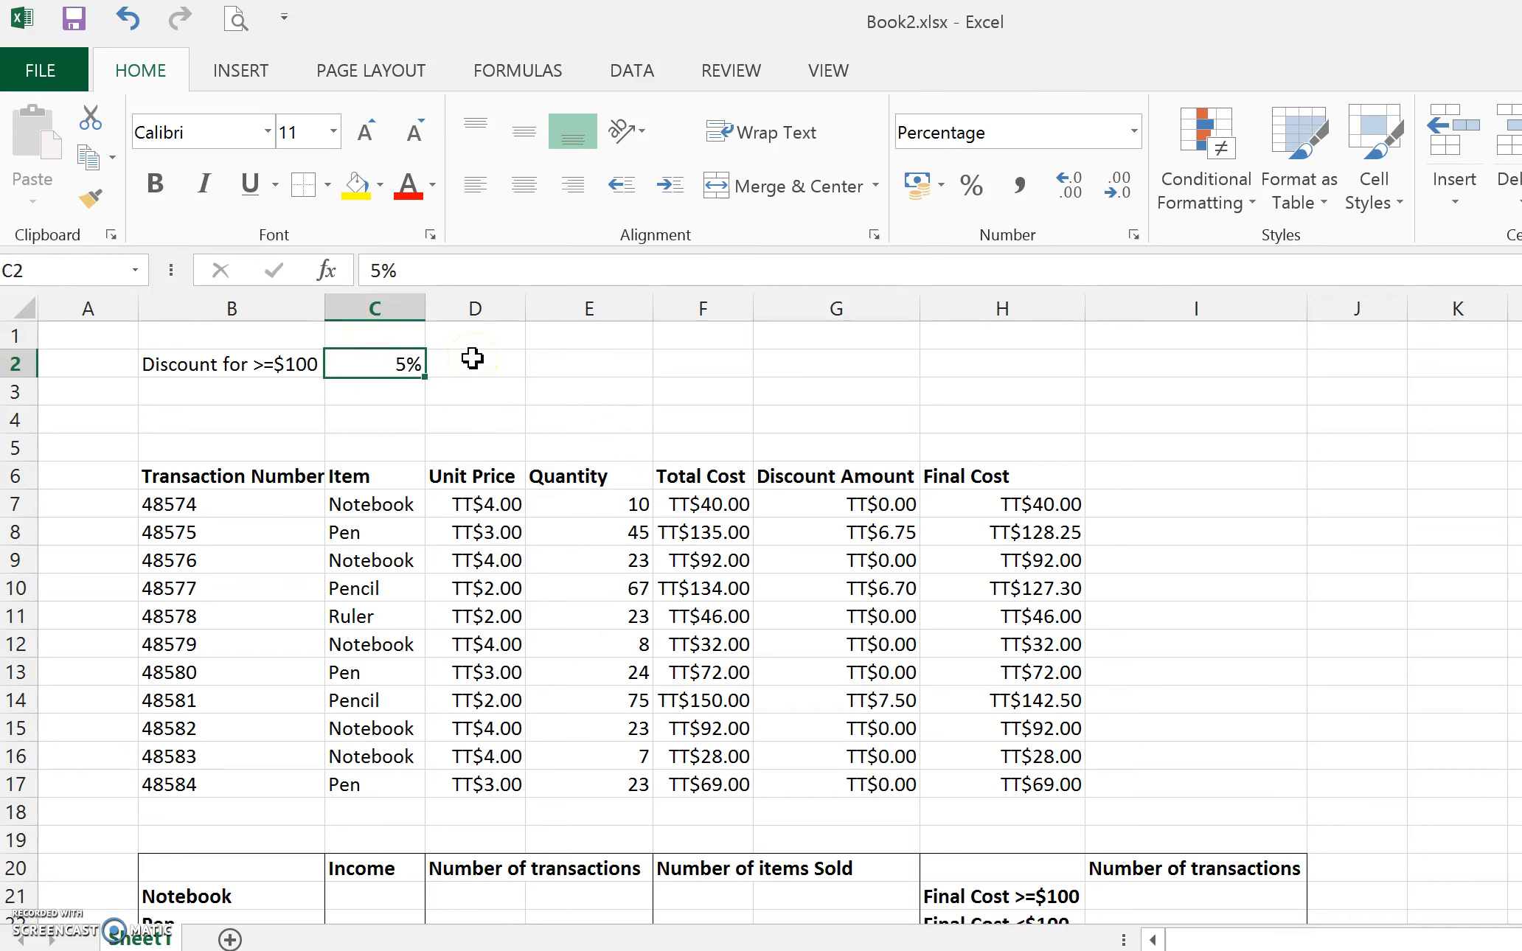
text(.)
key(Return)
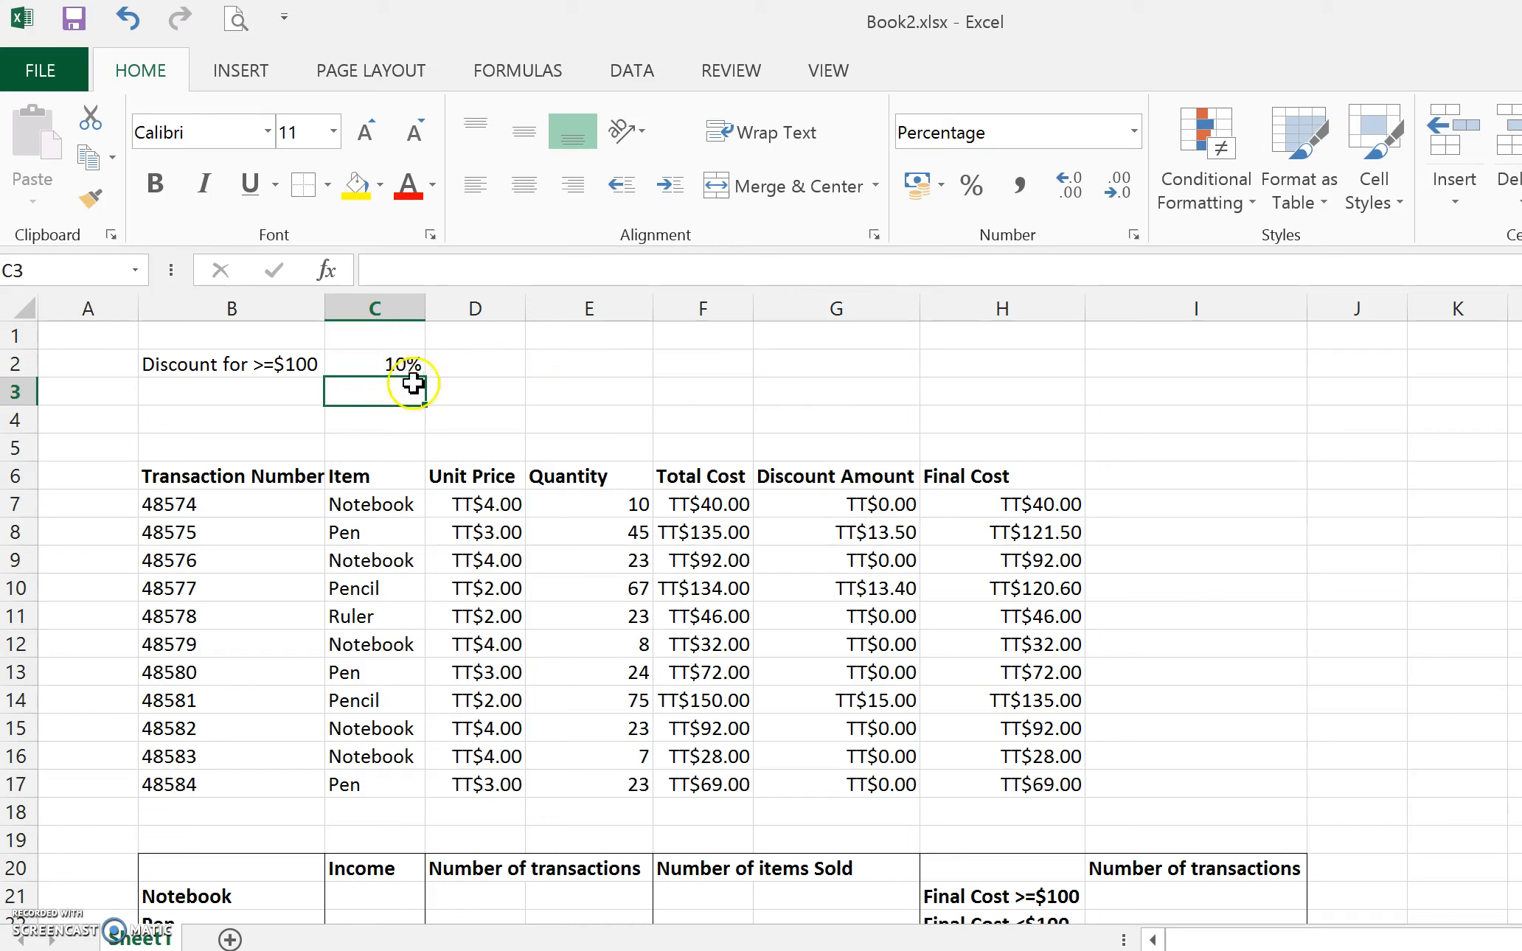
- Review the discount formulas in G7 and G8 and look over the summary tables below the transactions
click(842, 511)
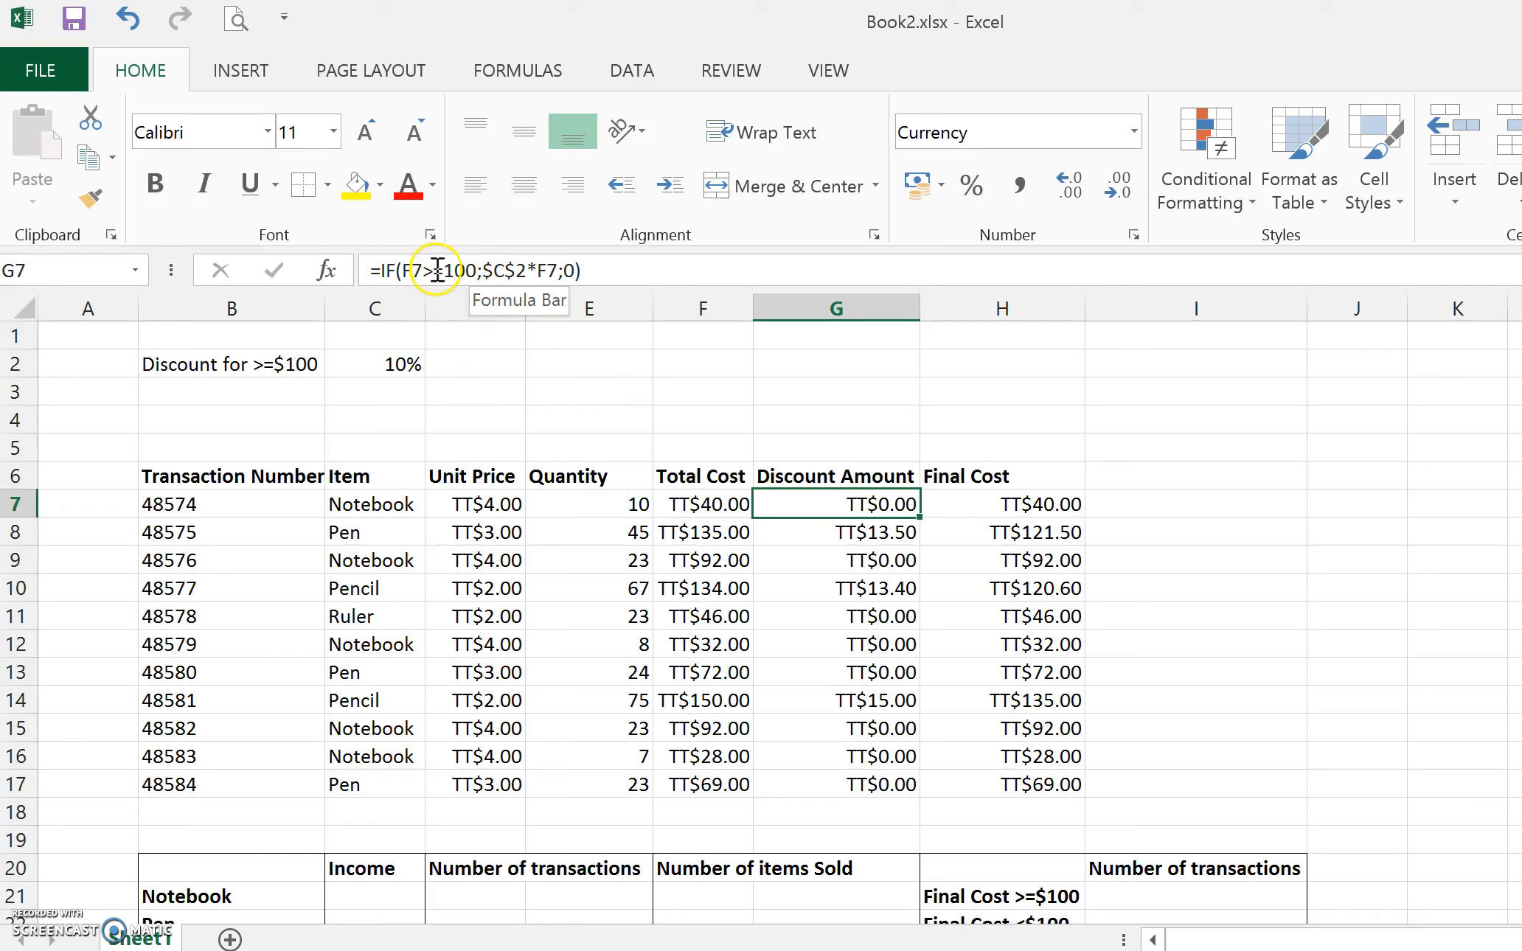
key(Down)
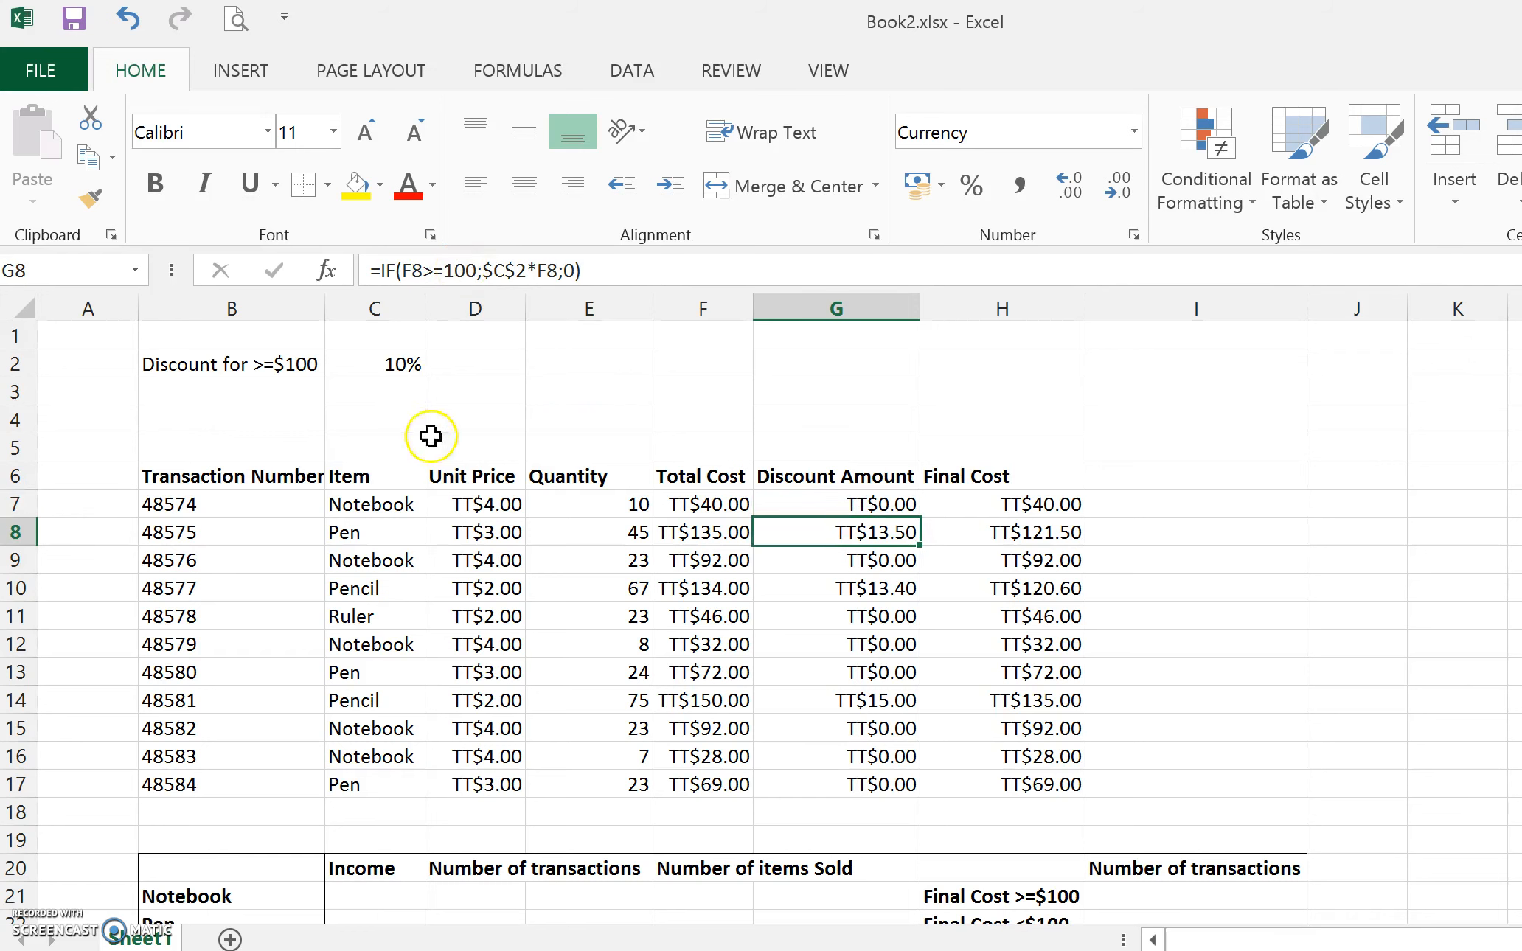
scroll(421, 521, down, 1)
scroll(420, 521, down, 1)
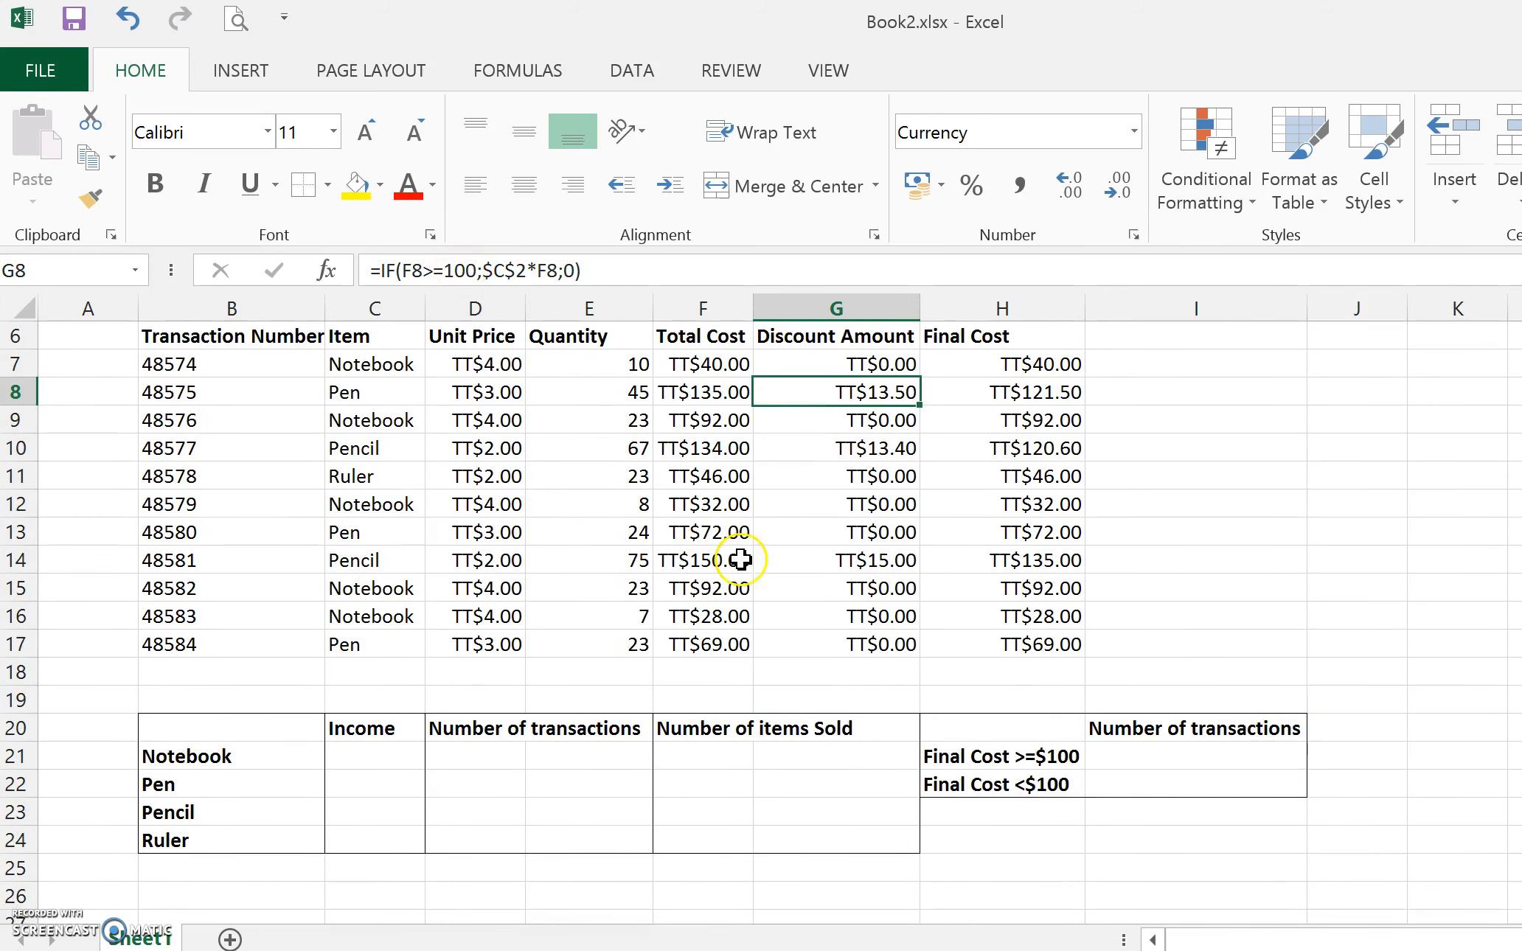
- Enter =SUMIF(C7:C17;B21;H7:H17) in C21 to total the Notebook income from the Final Cost values
scroll(1220, 531, up, 1)
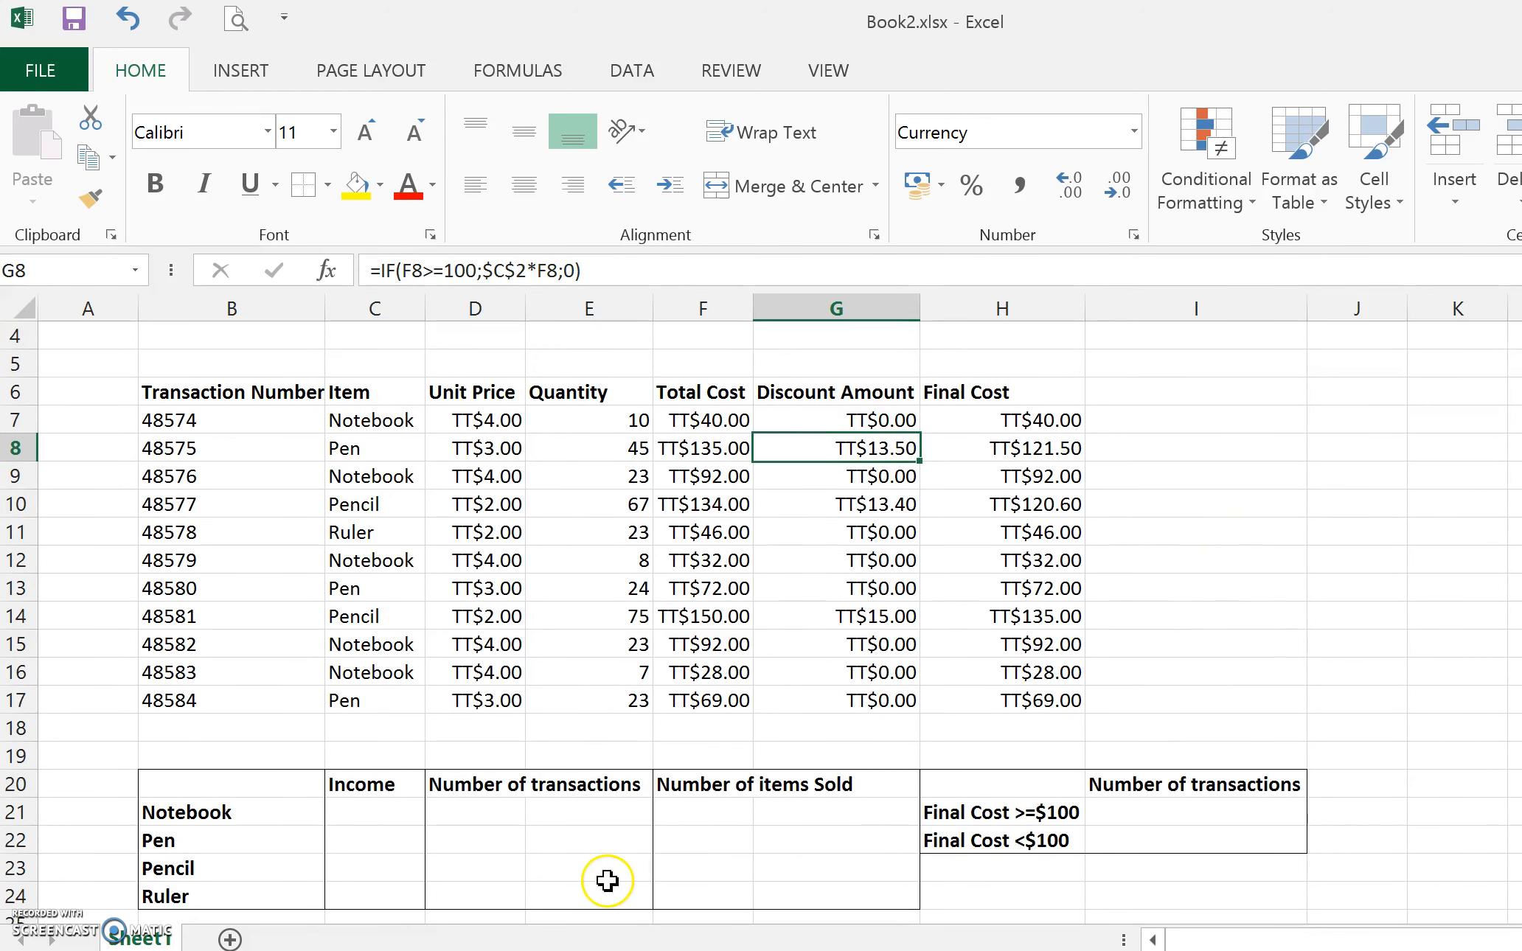
click(365, 814)
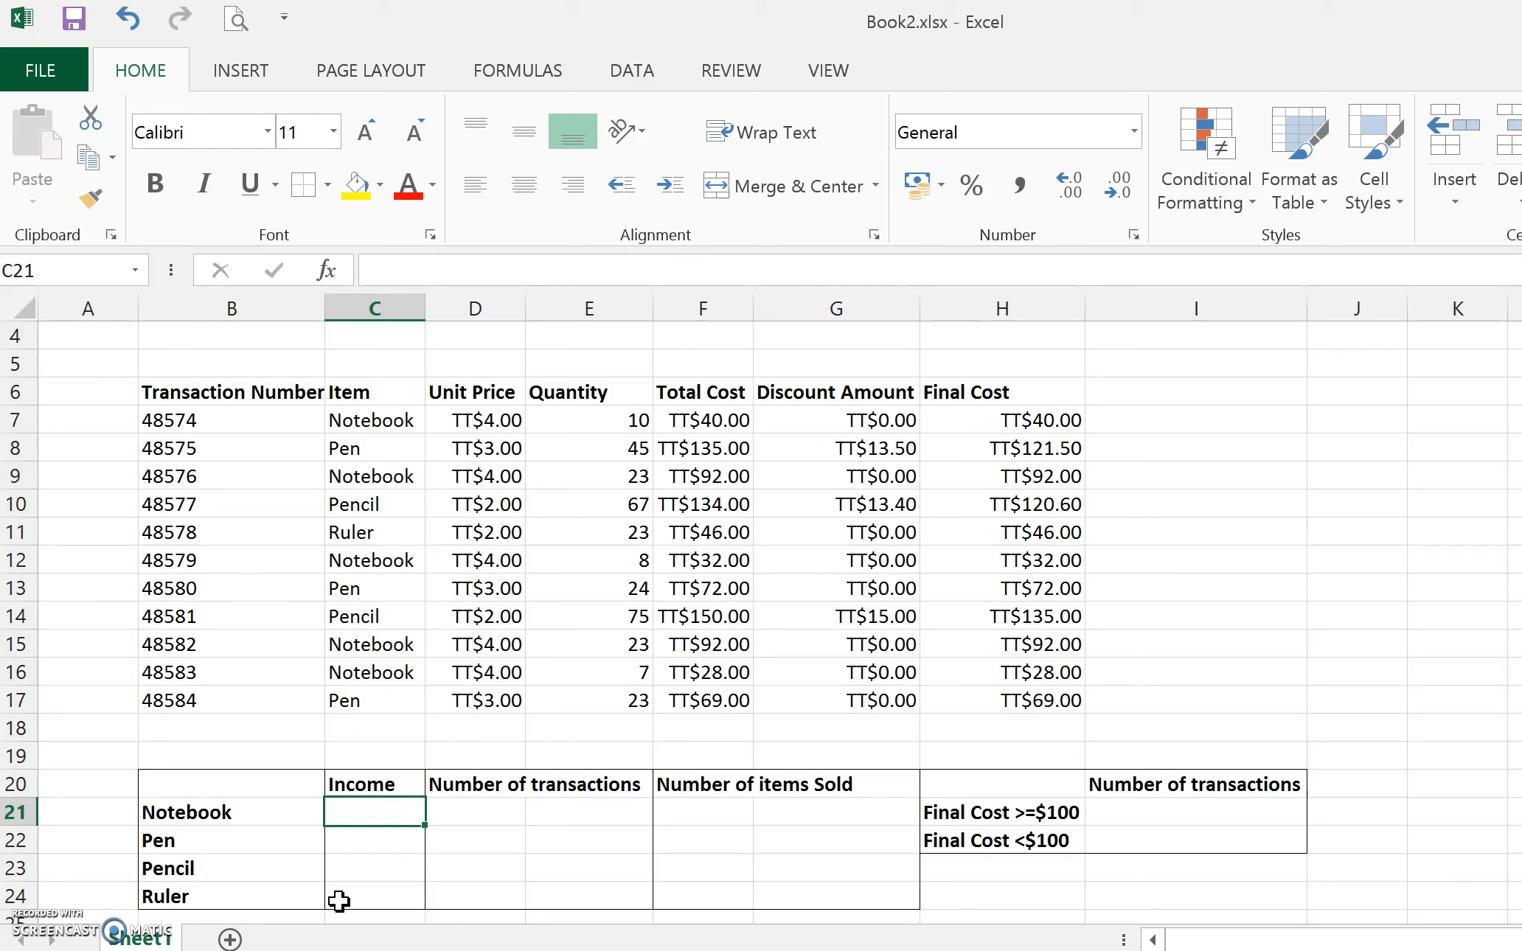
text(=)
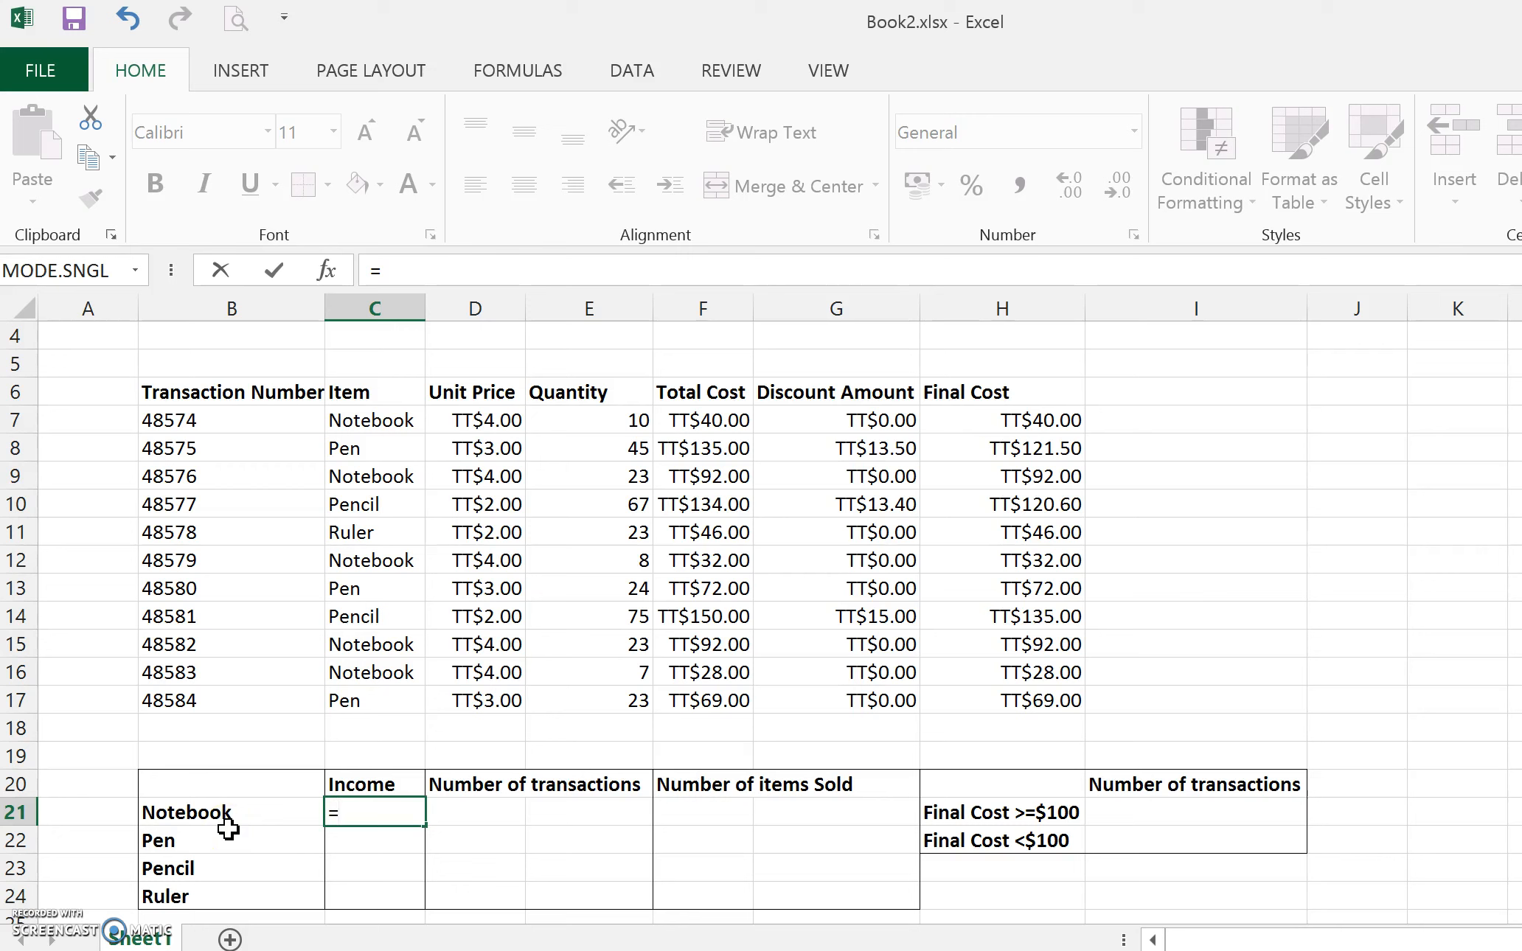
text(sumif()
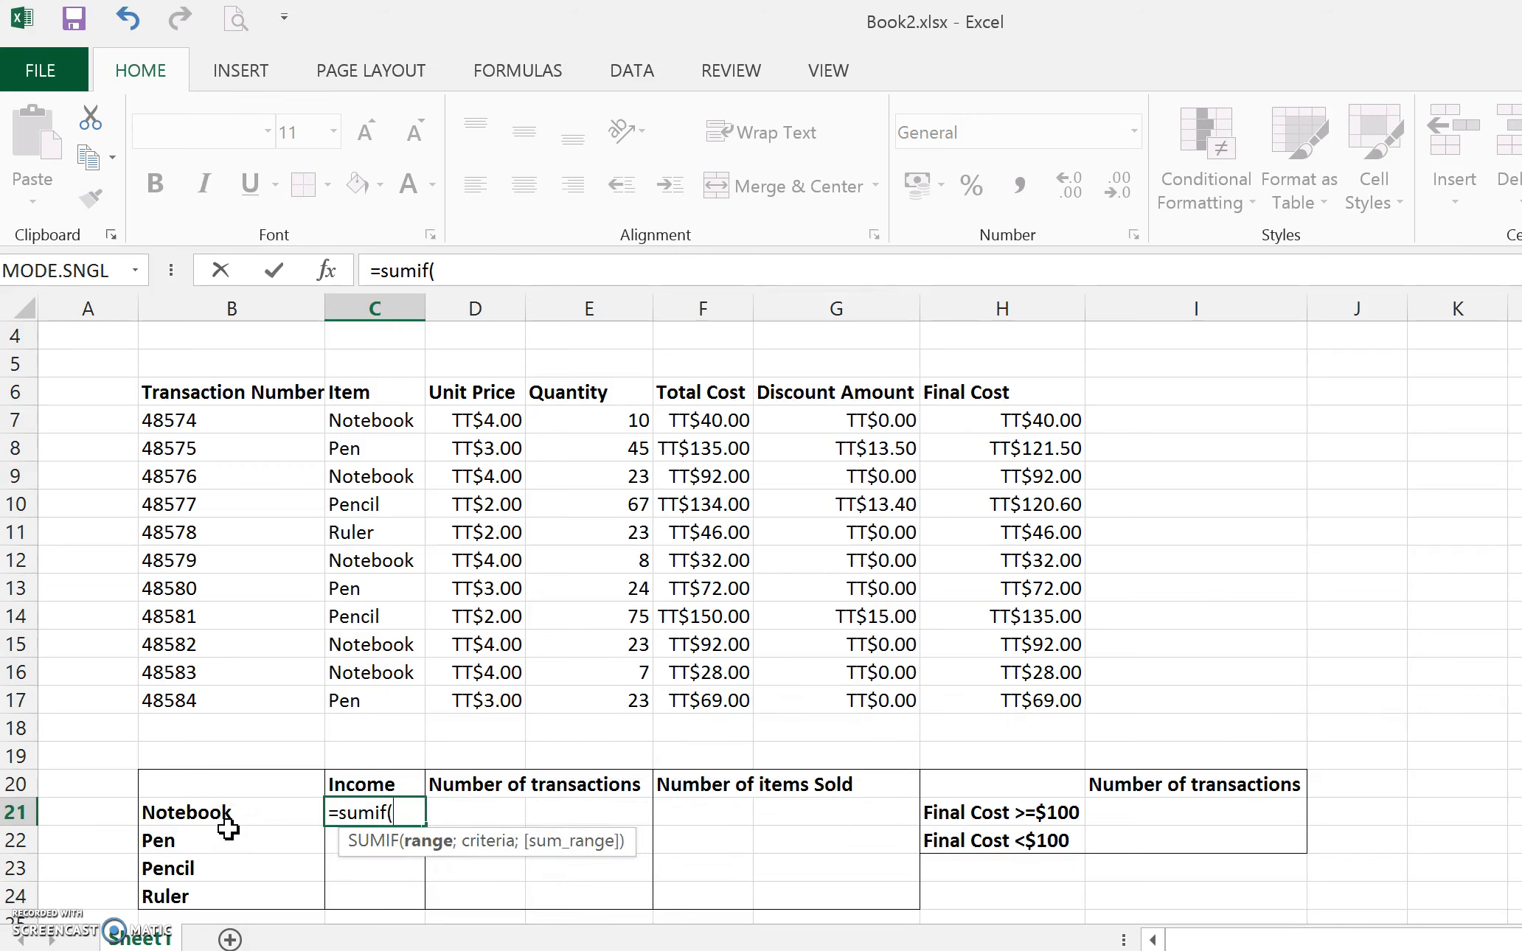
drag(377, 417, 360, 717)
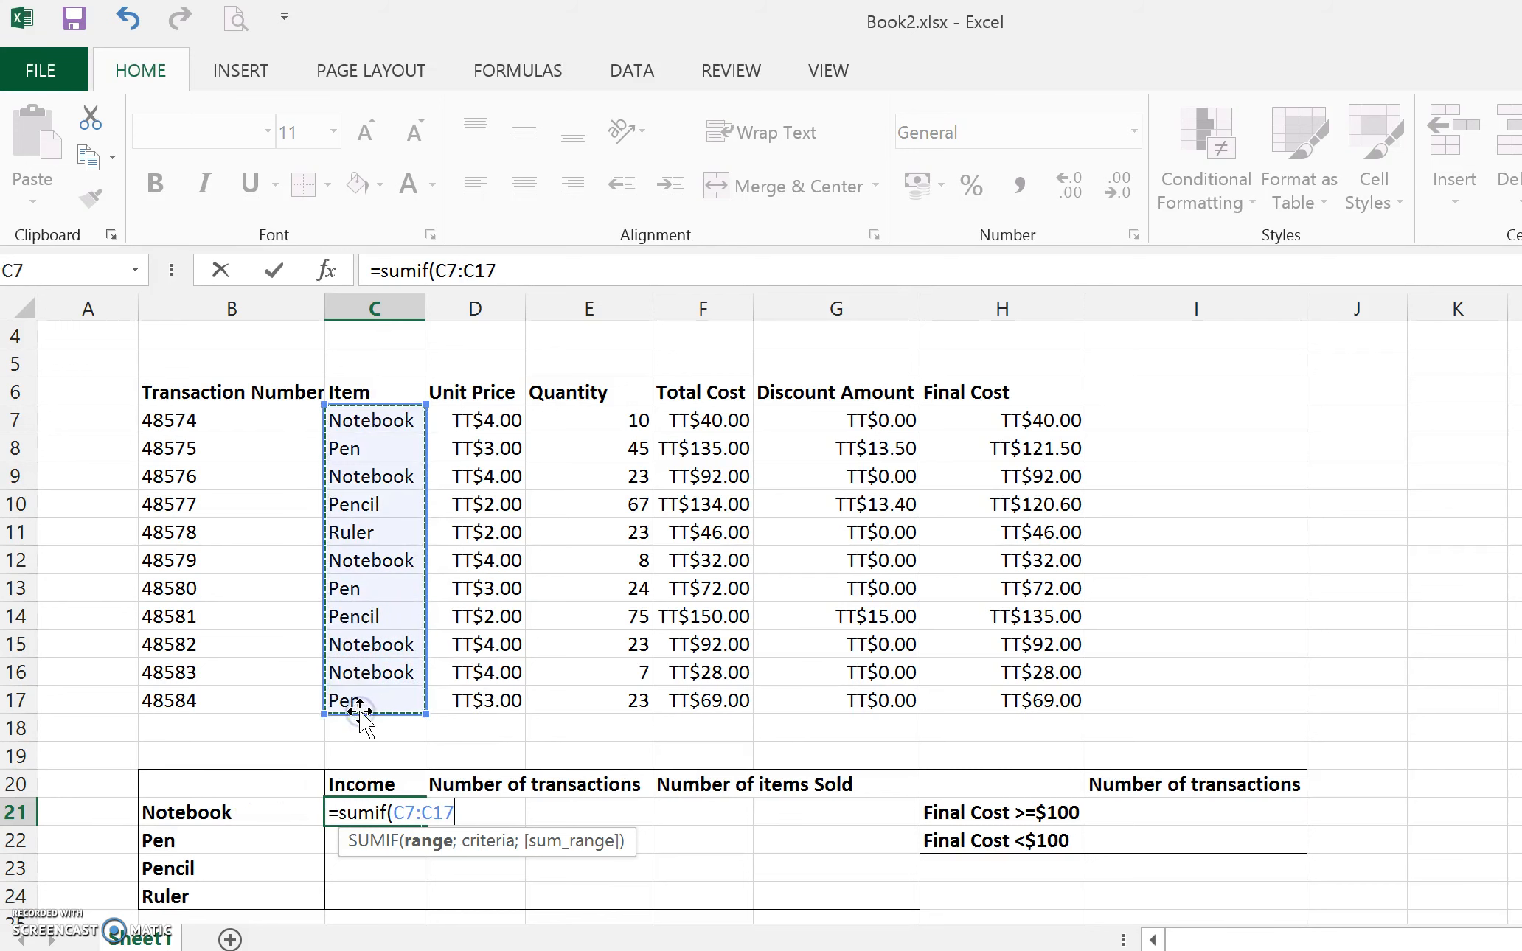
text(;)
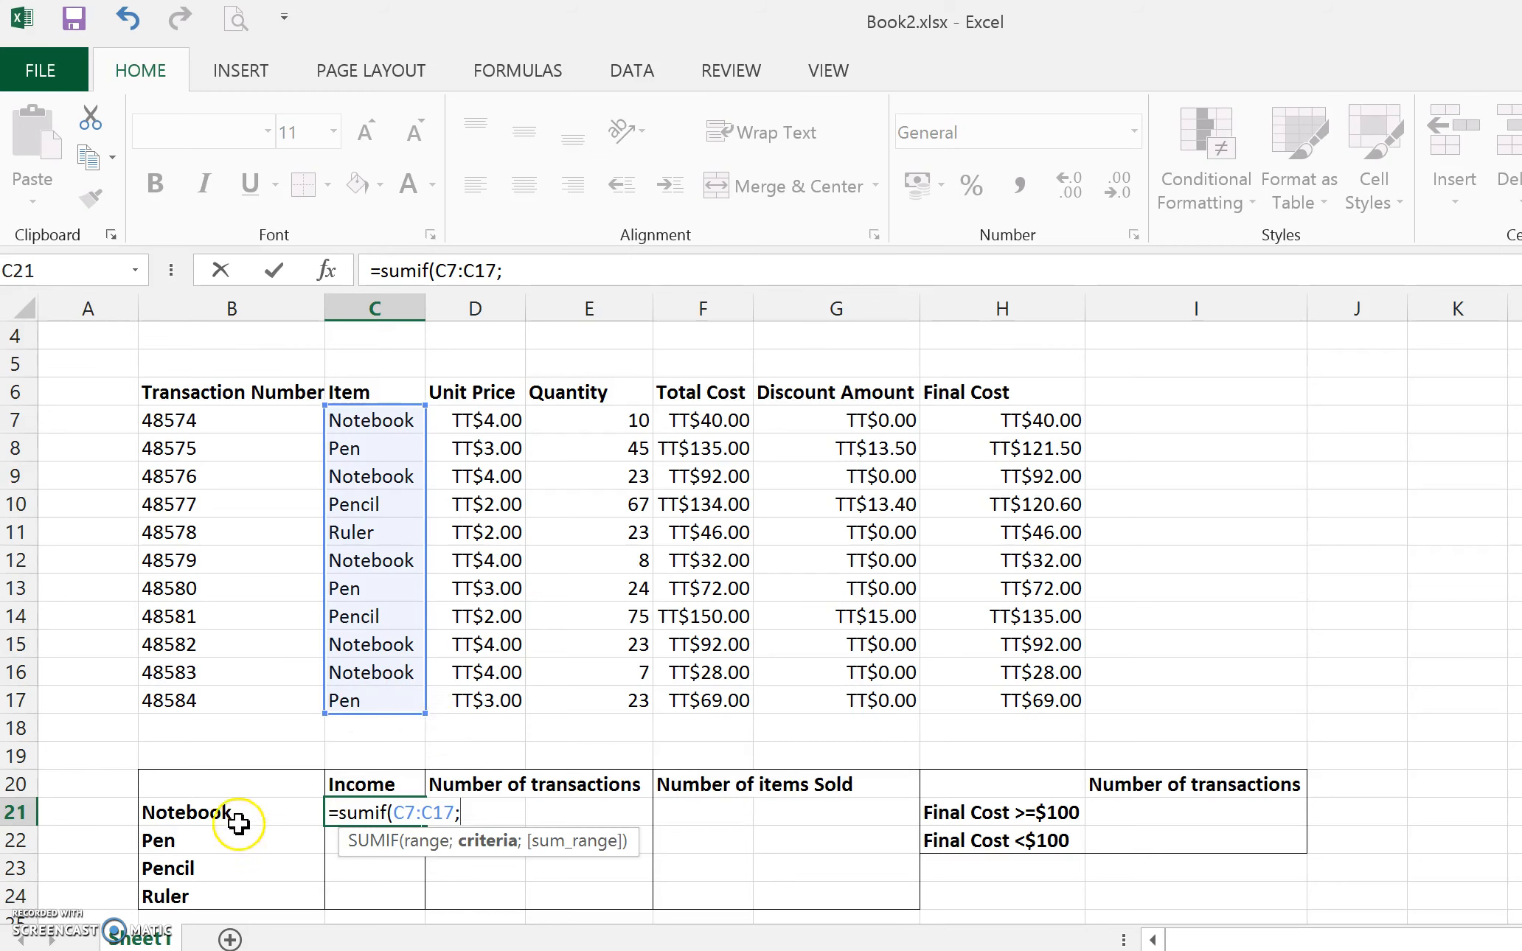
click(212, 812)
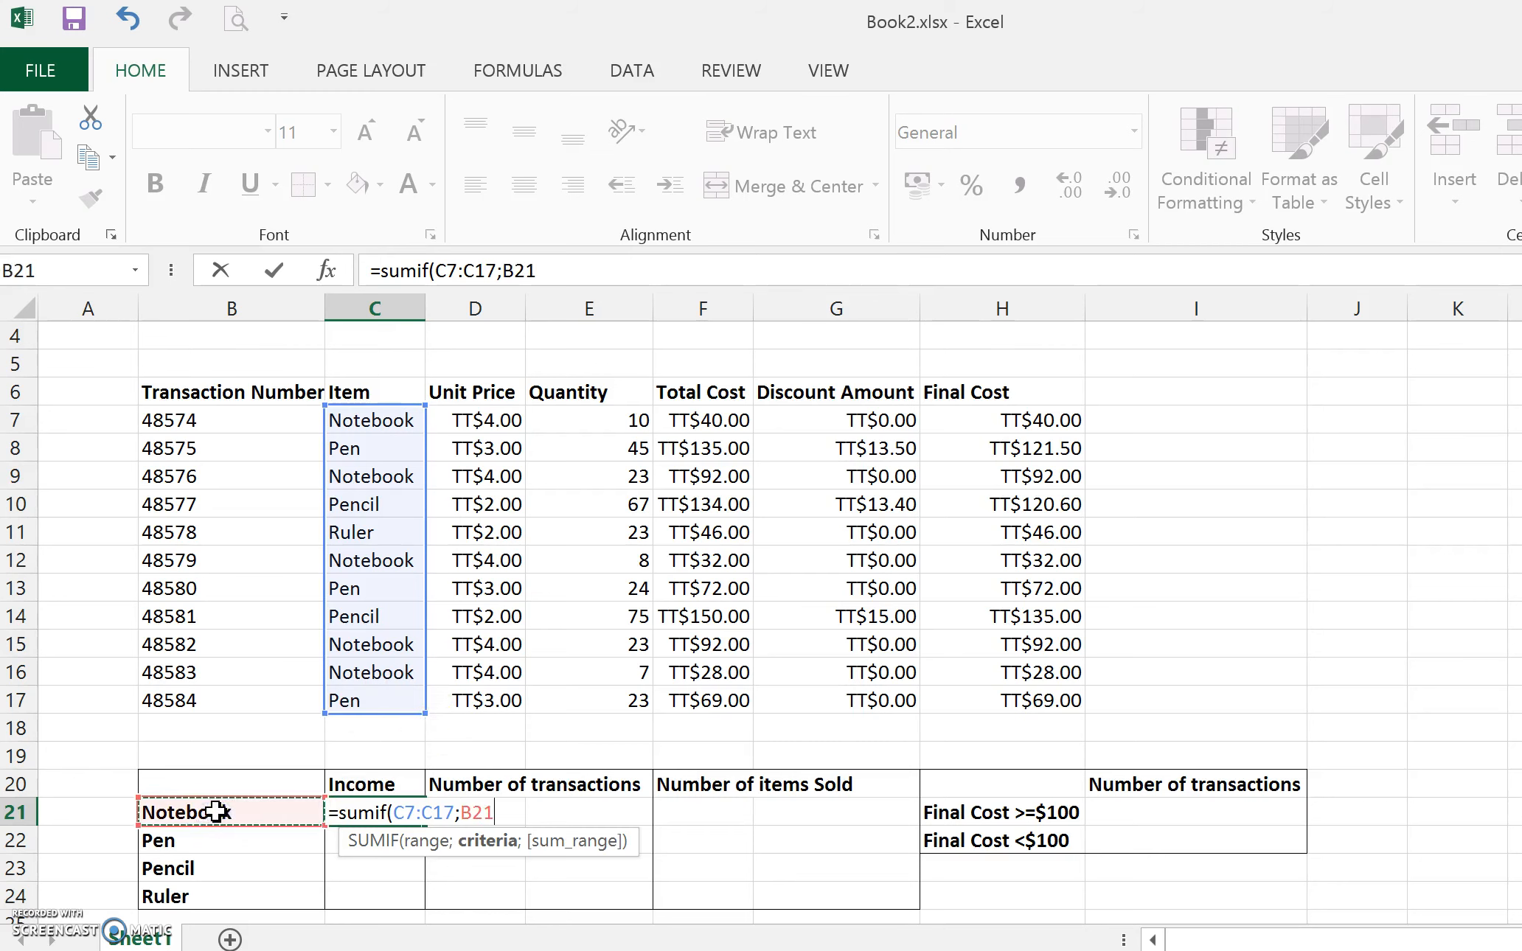
text(;)
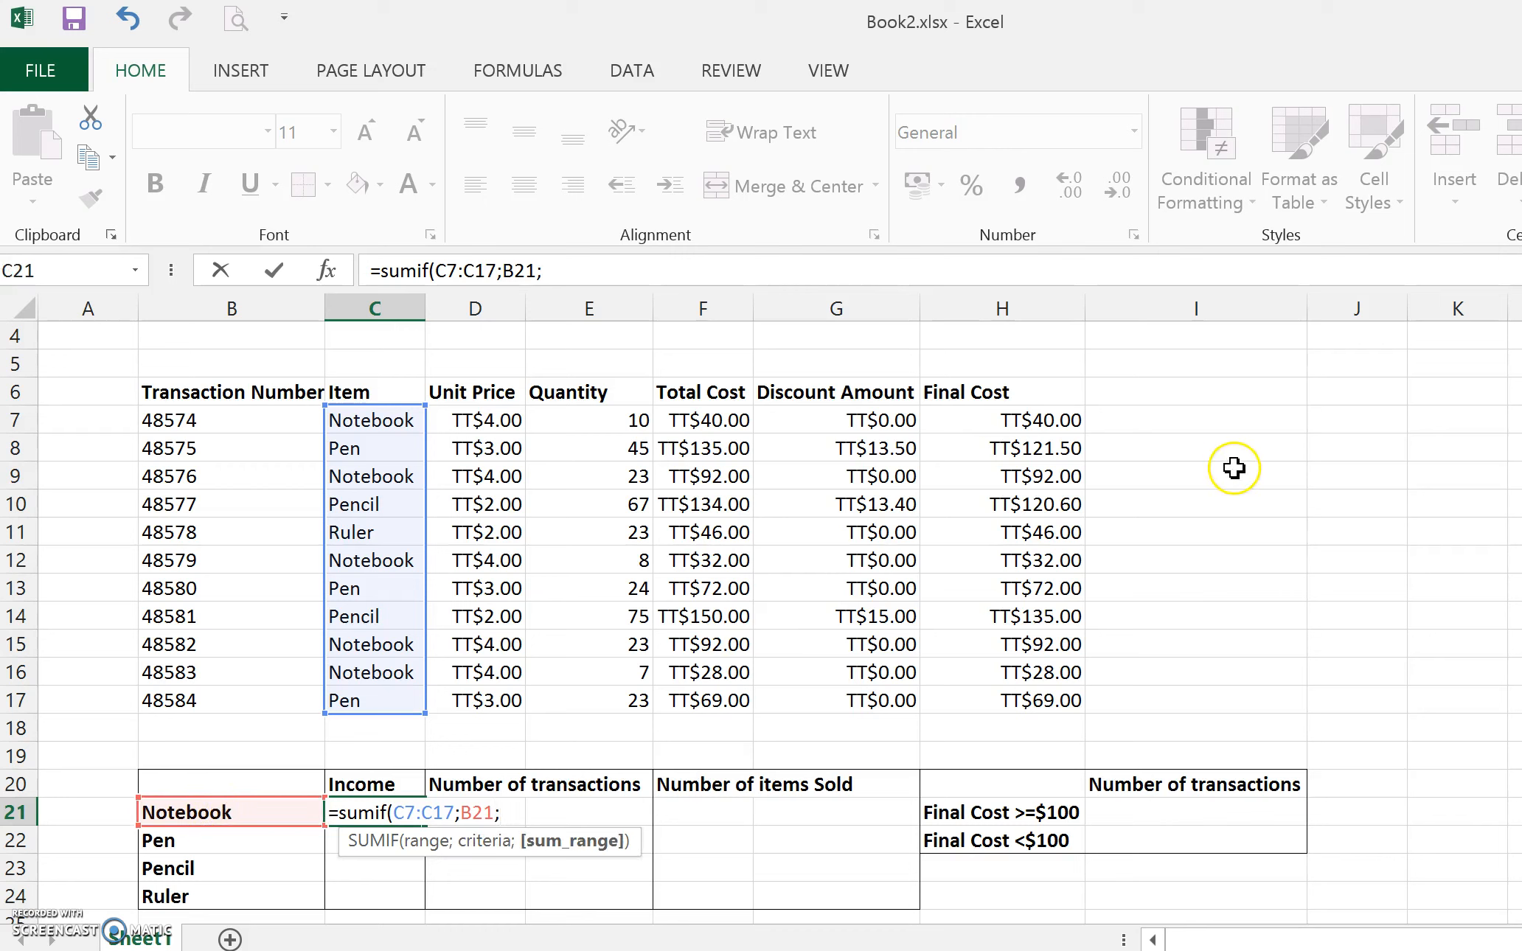
drag(1036, 417, 1036, 703)
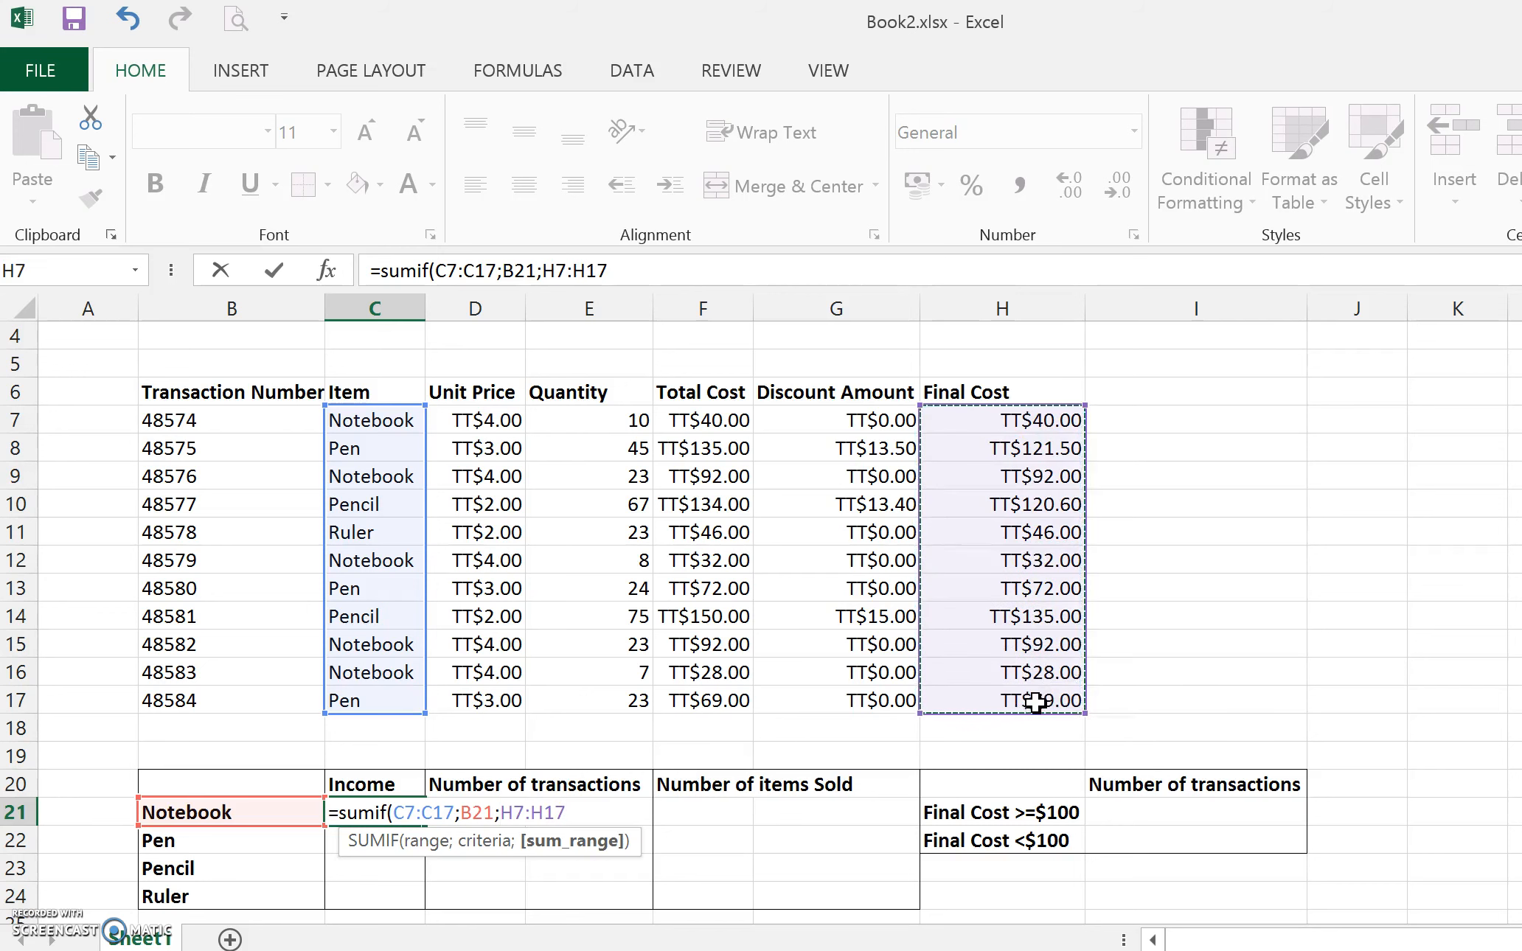
text())
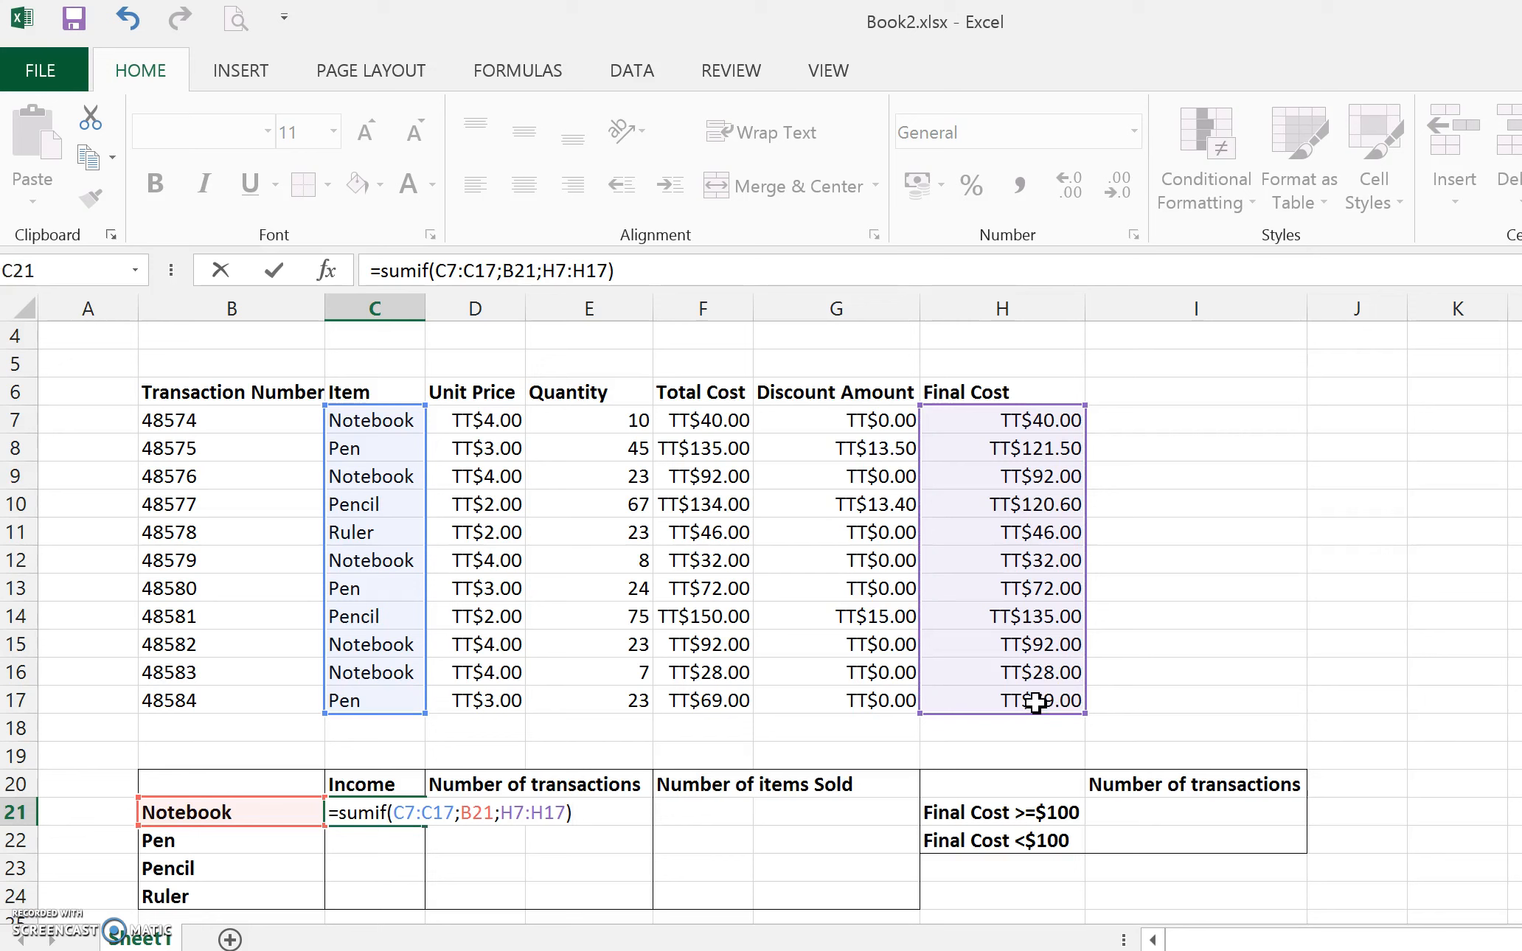
key(Return)
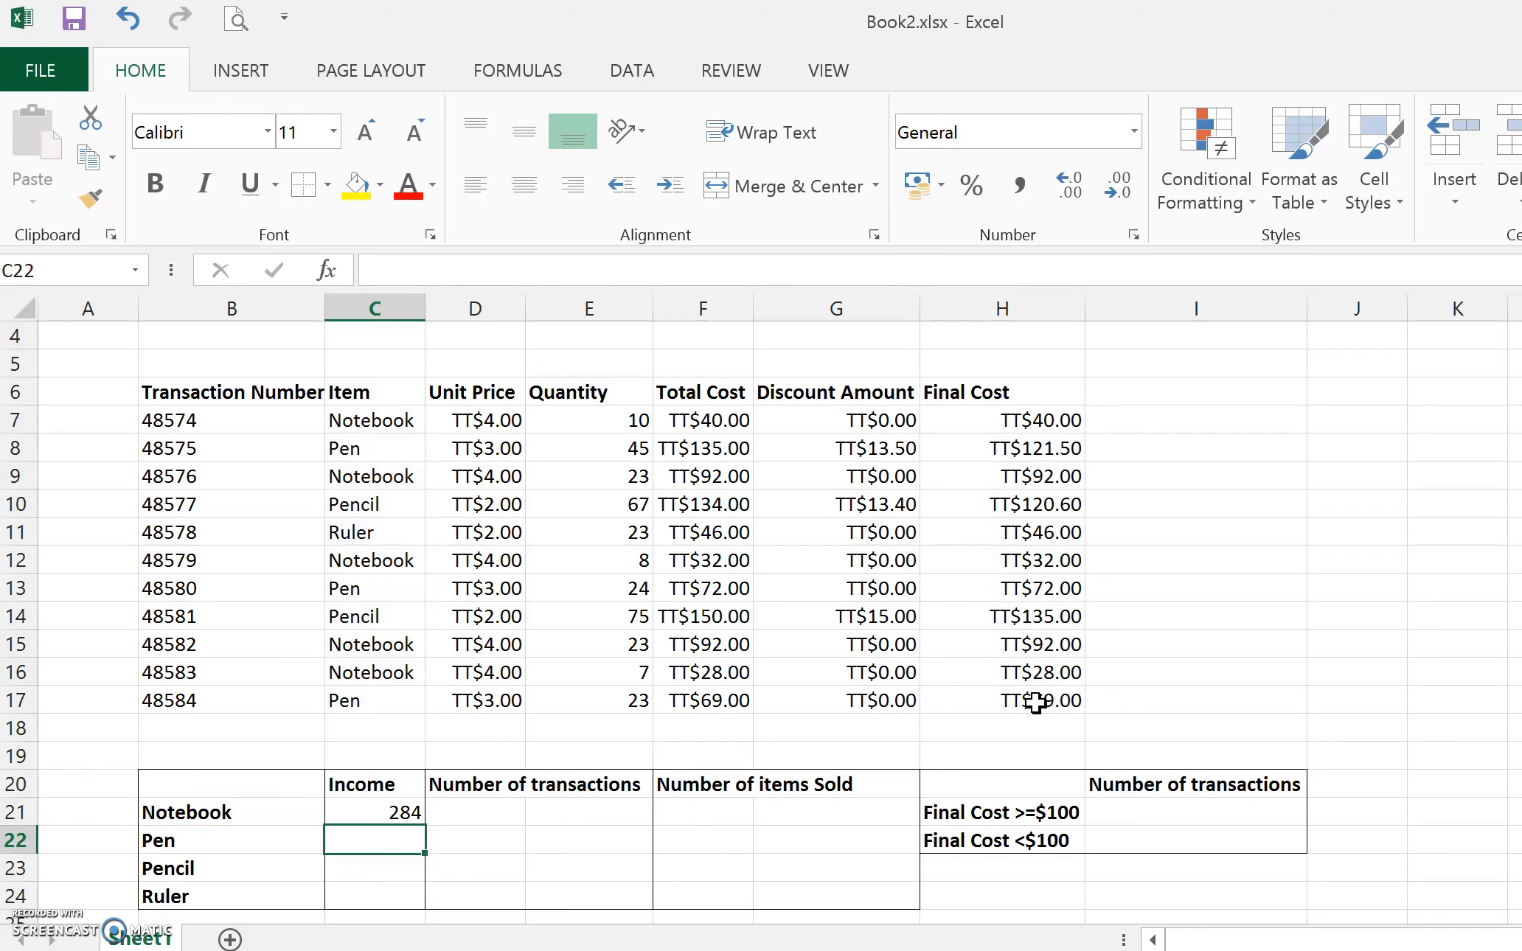
- Make the item range in the C21 SUMIF formula absolute as $C$7:$C$17
click(399, 812)
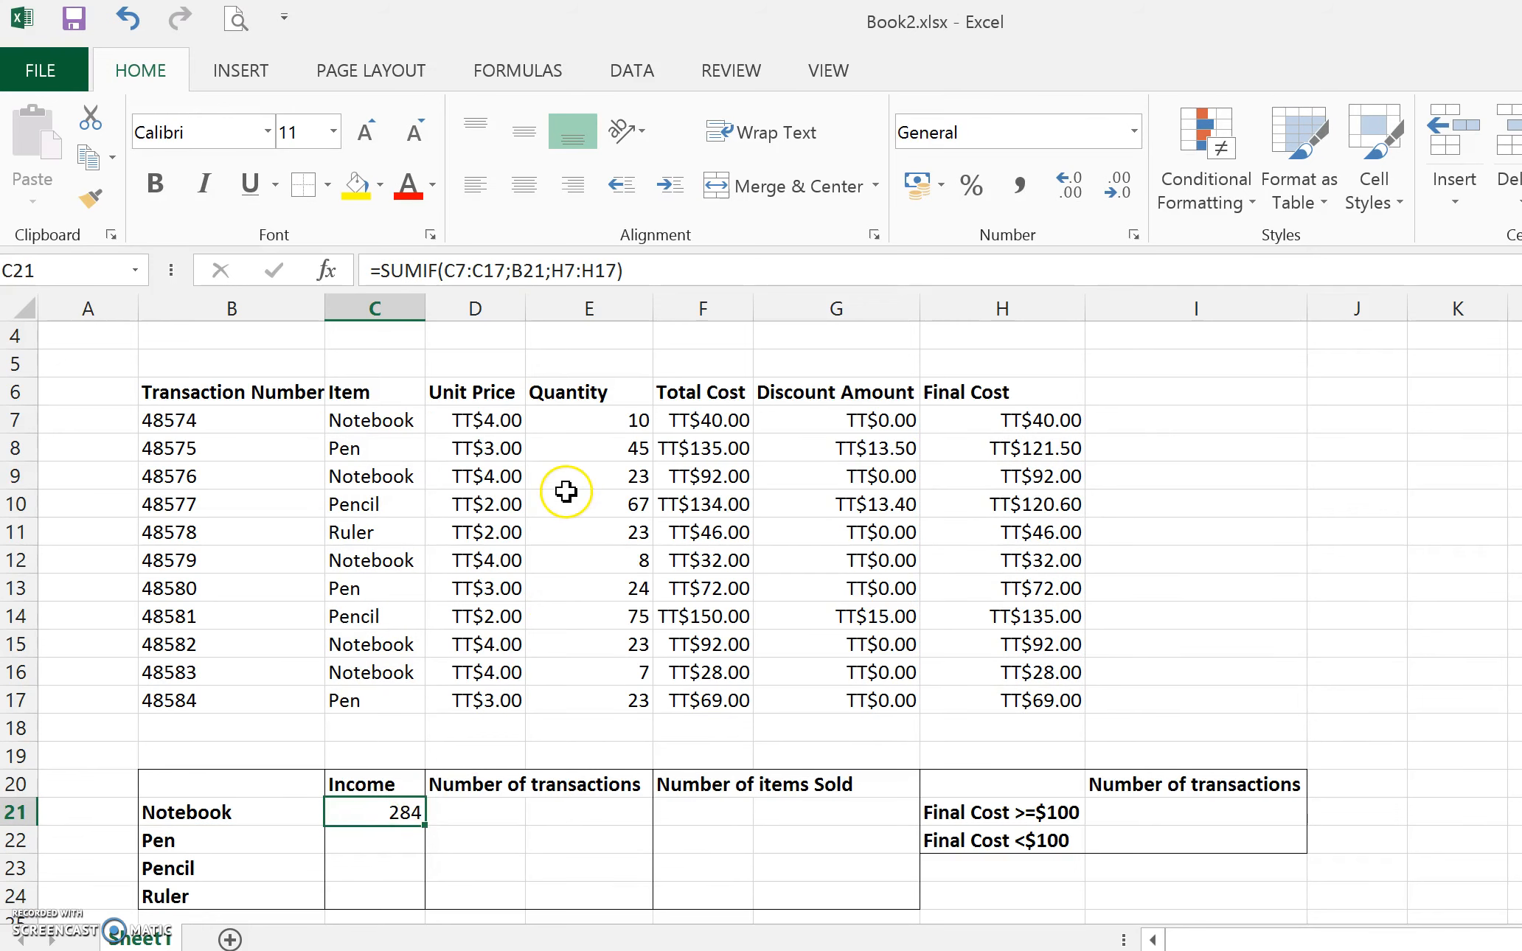
double_click(396, 813)
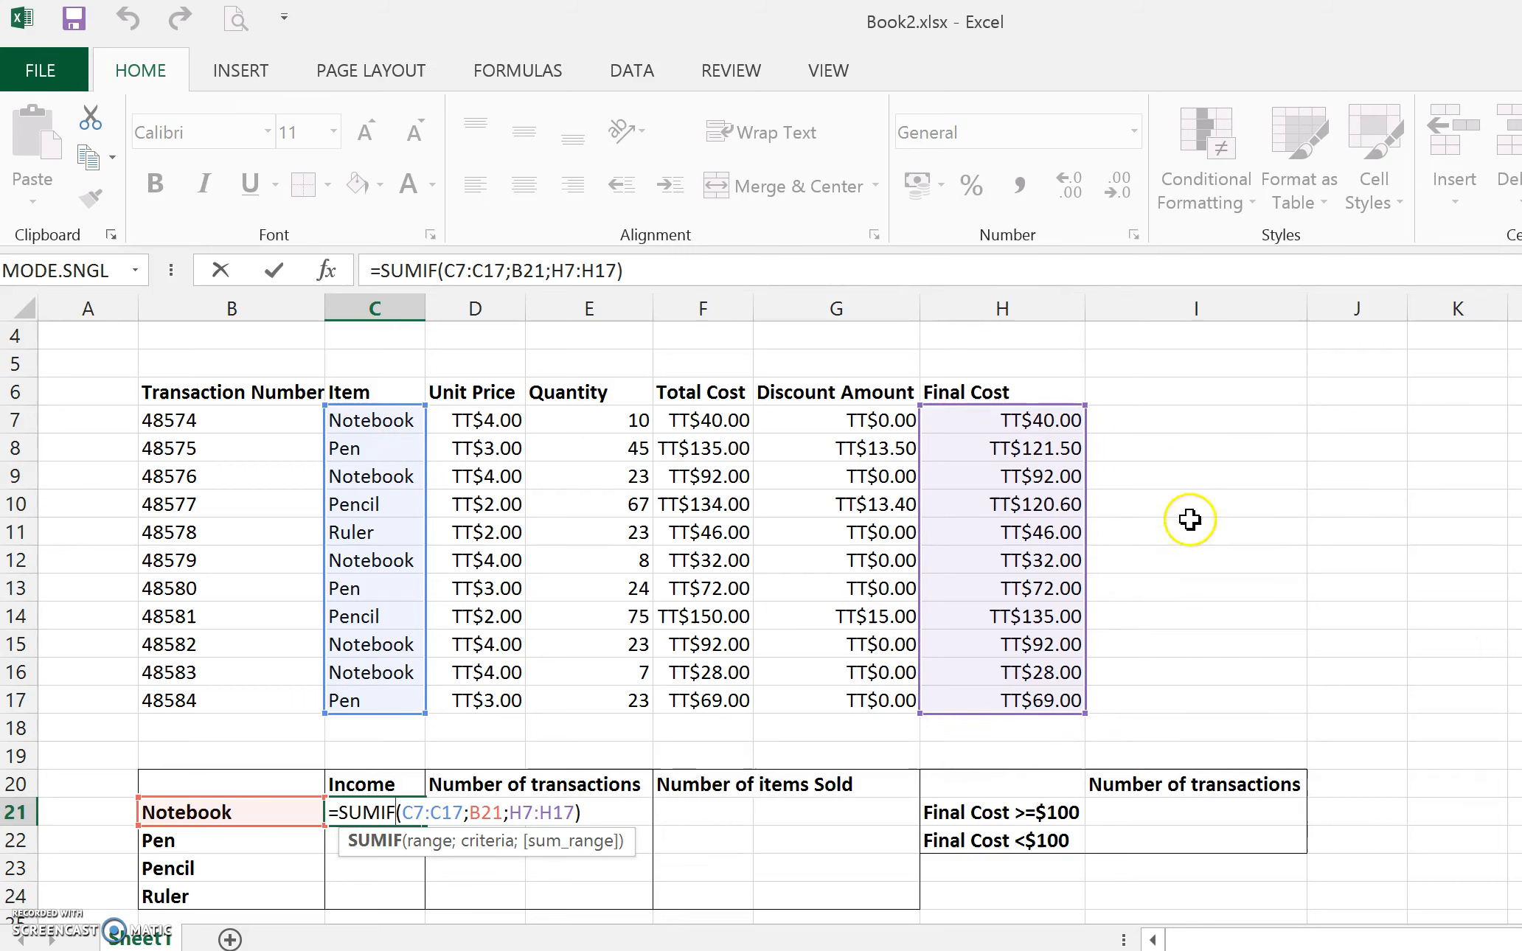
click(445, 271)
text($C)
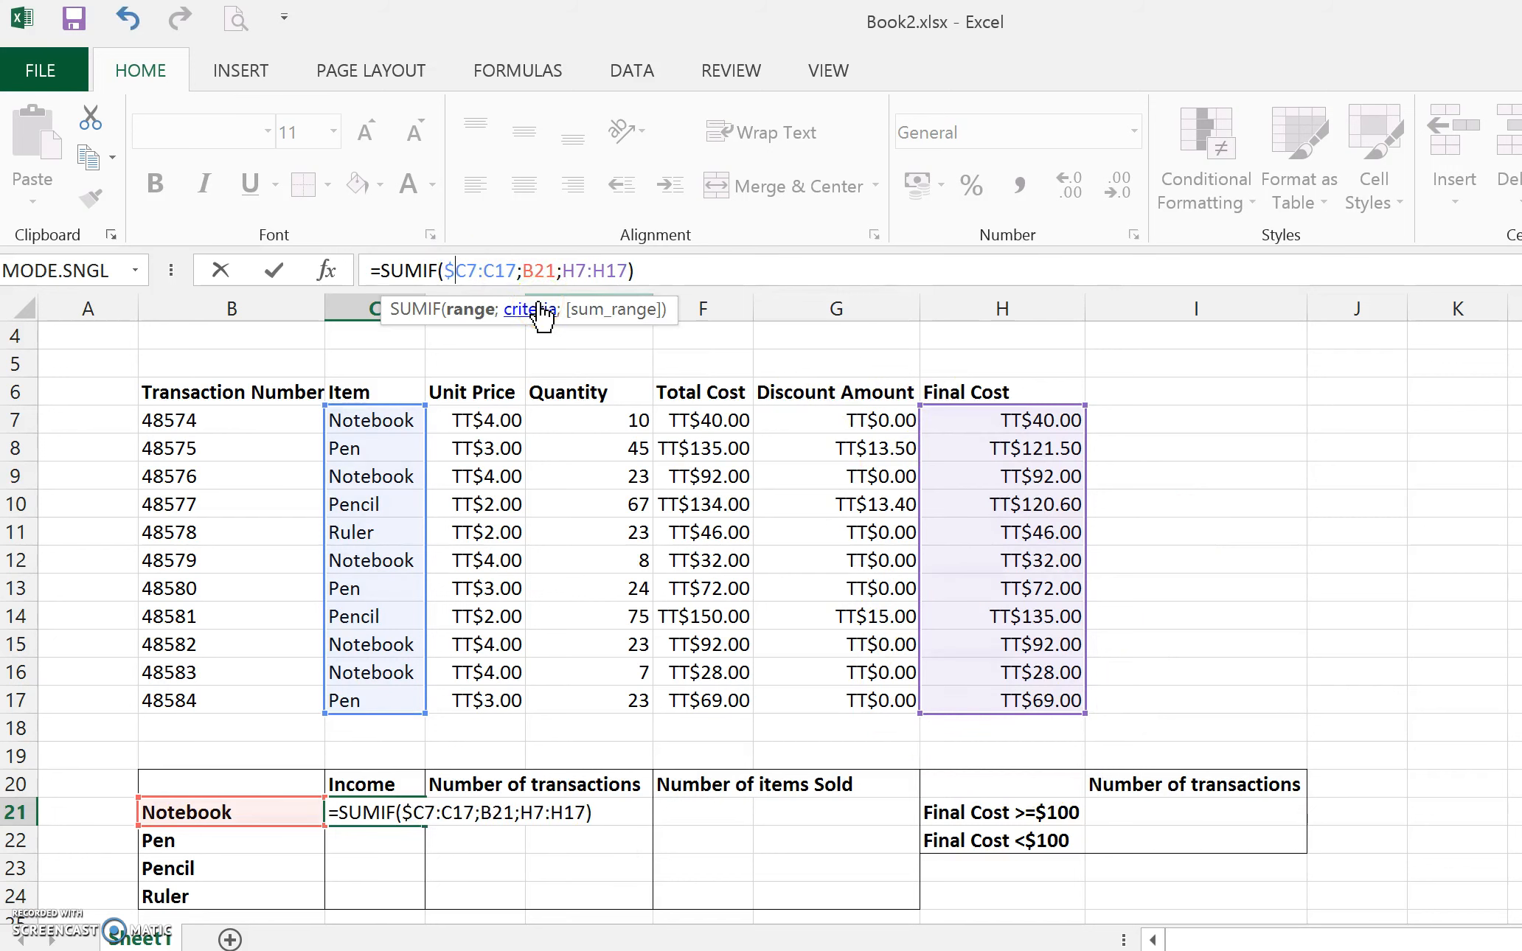
text($7:)
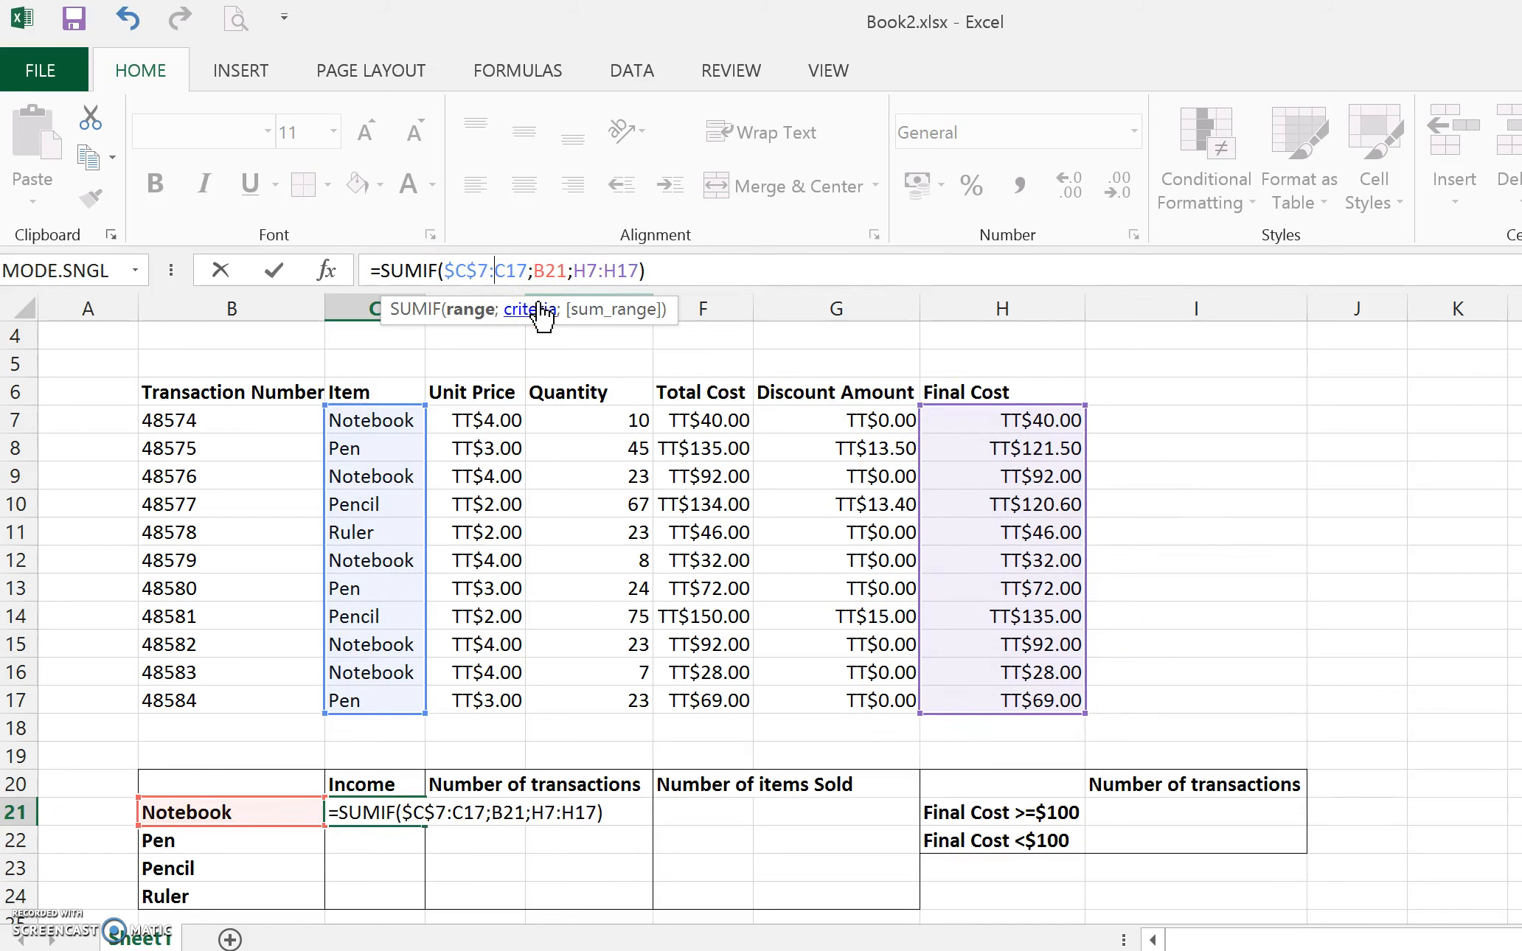
text($C$)
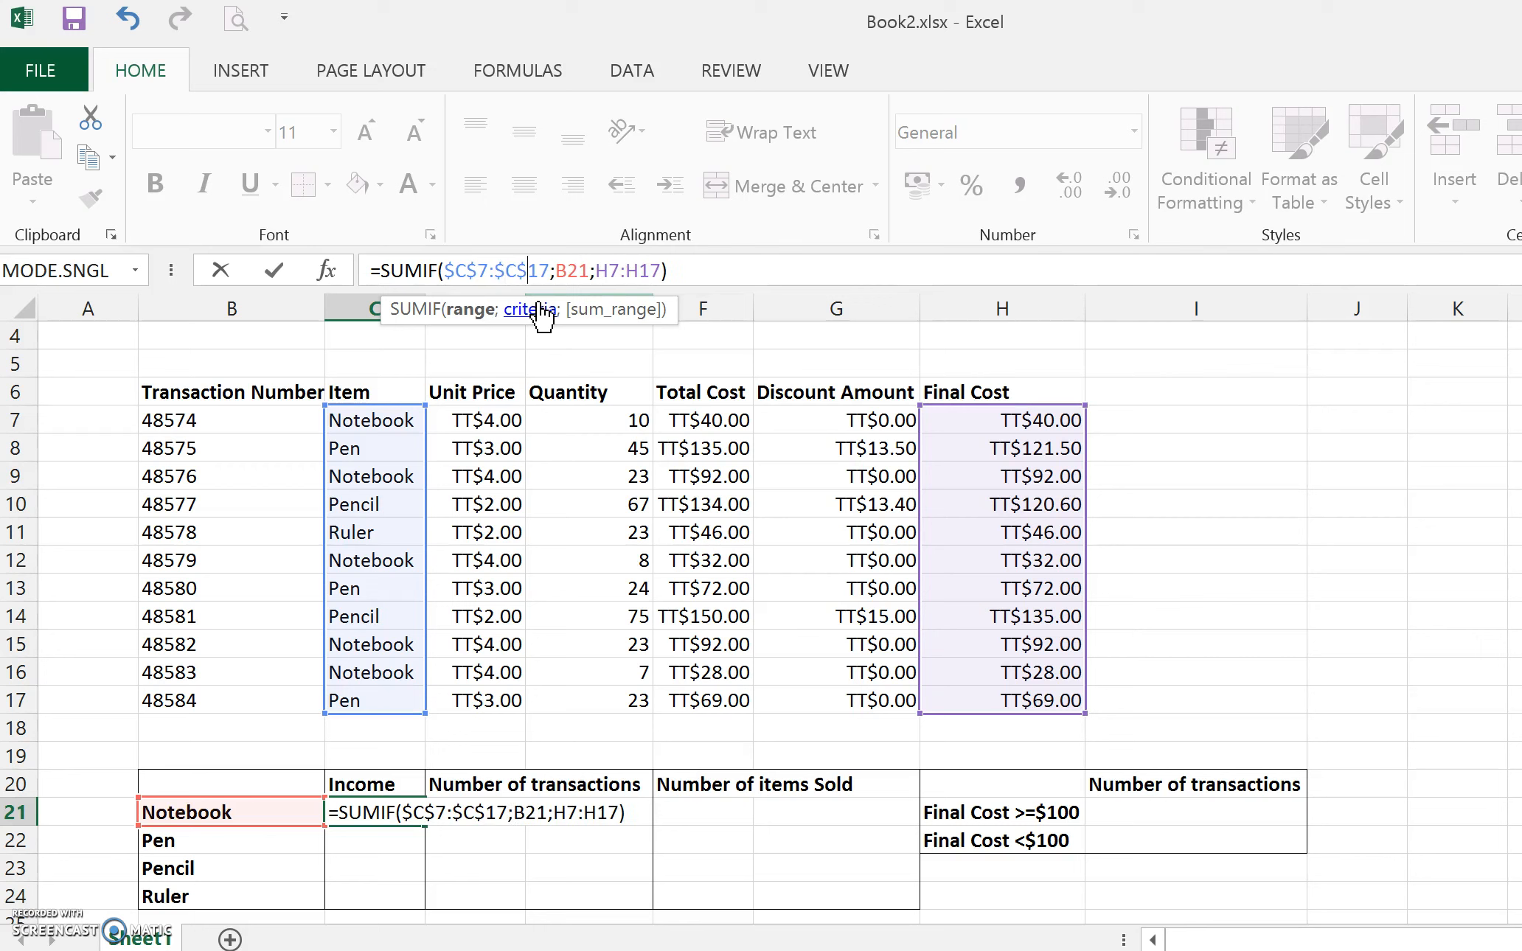
- Make the sum range in the C21 SUMIF formula absolute as $H$7:$H$17, keeping the B21 criterion relative
key(Right)
key(Right)
key(Right)
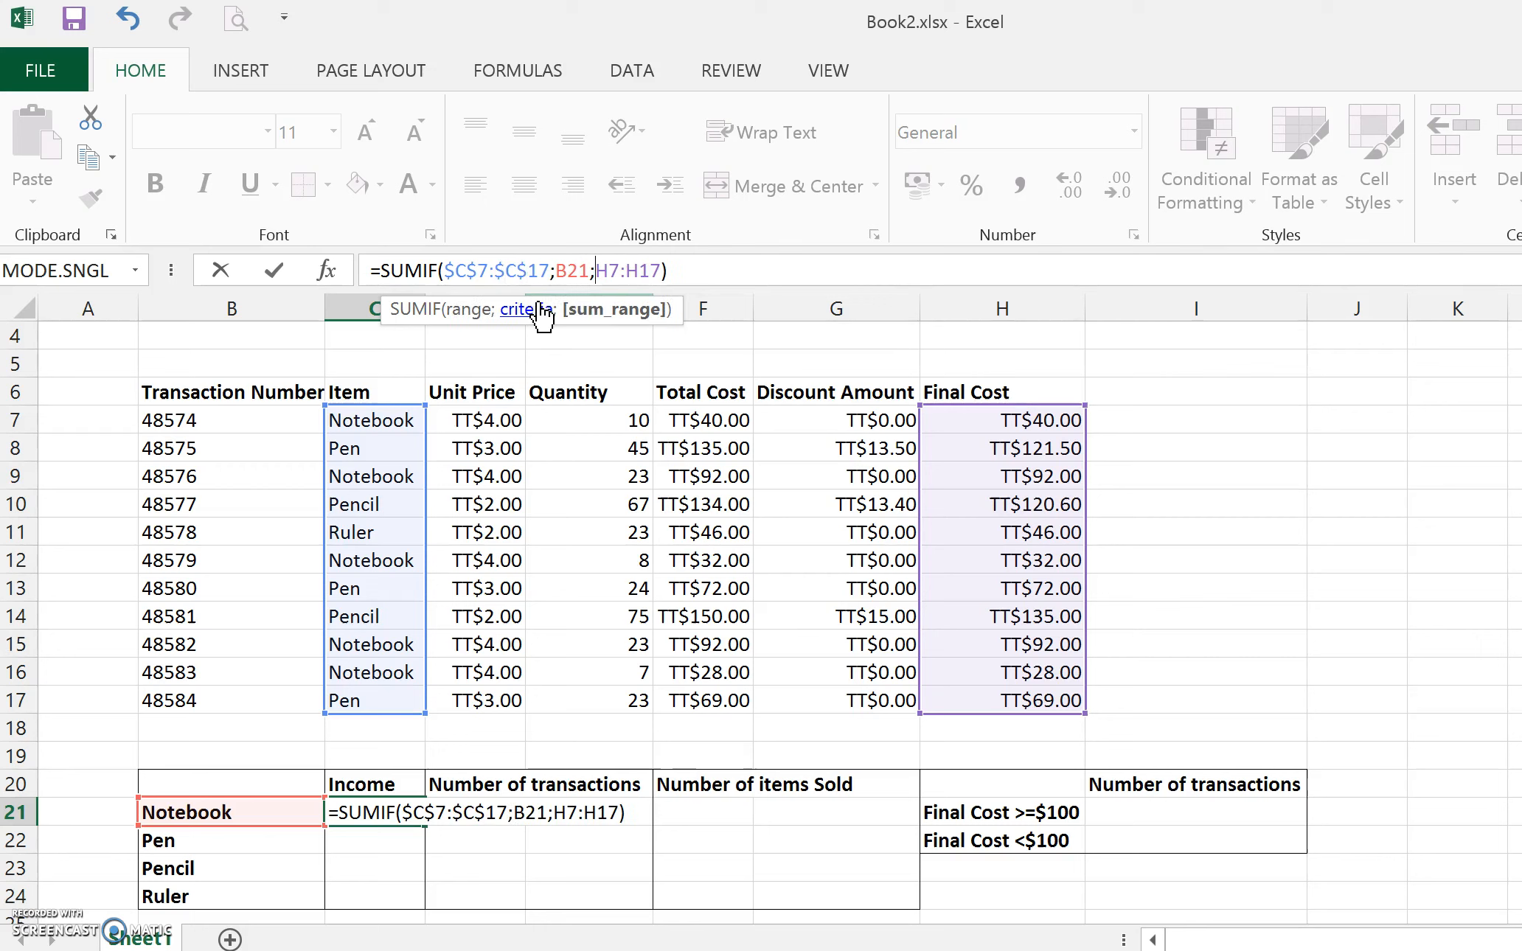
text($)
key(Right)
text($C)
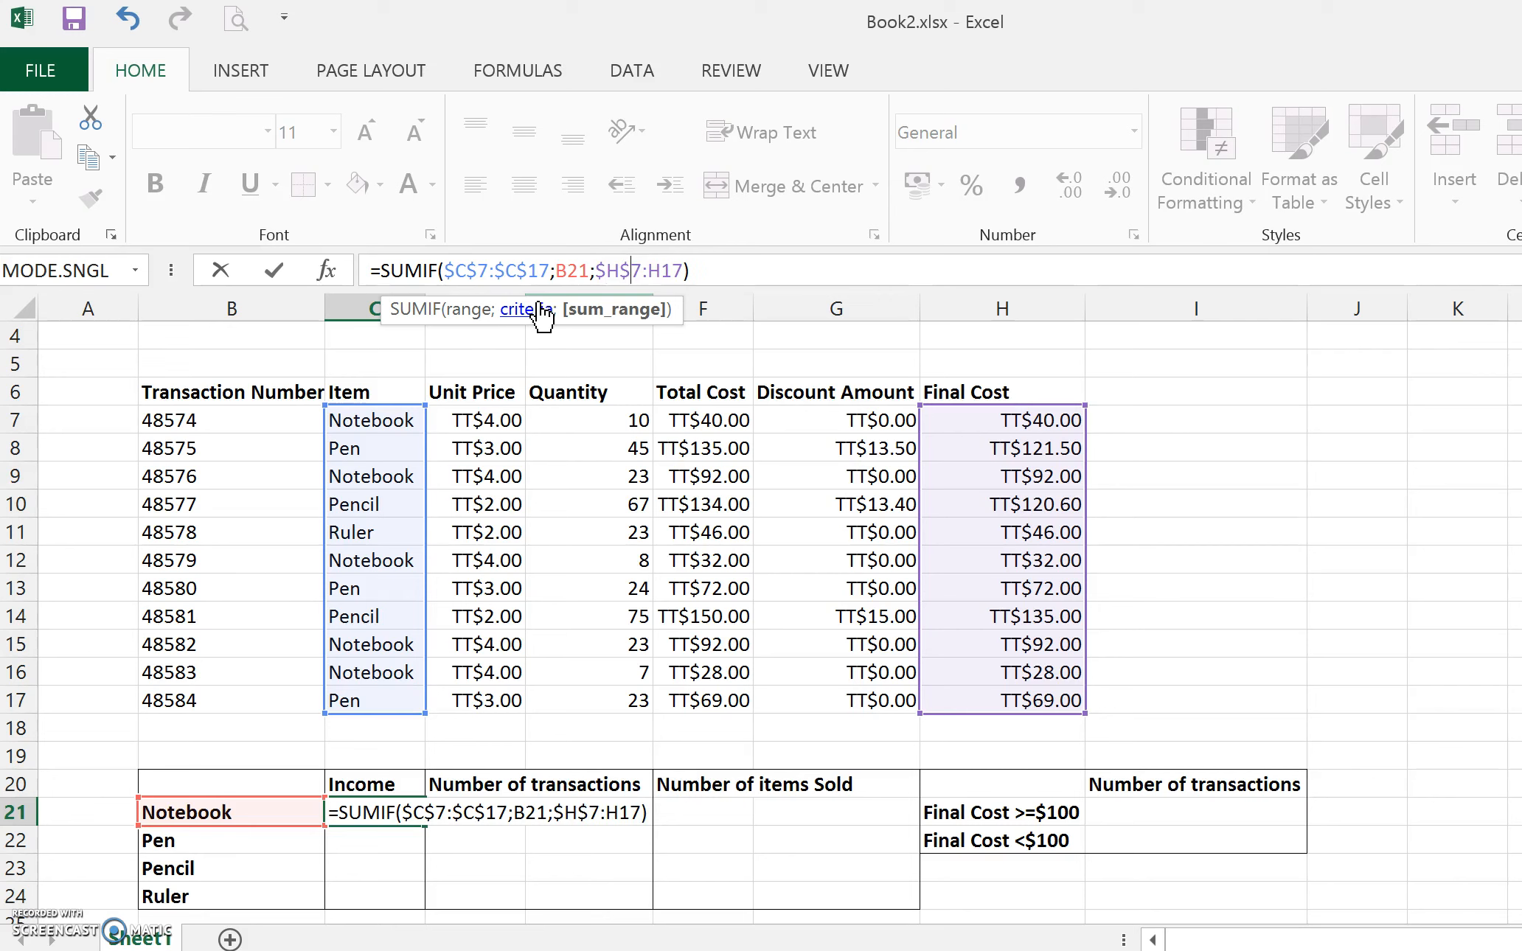
text($7:)
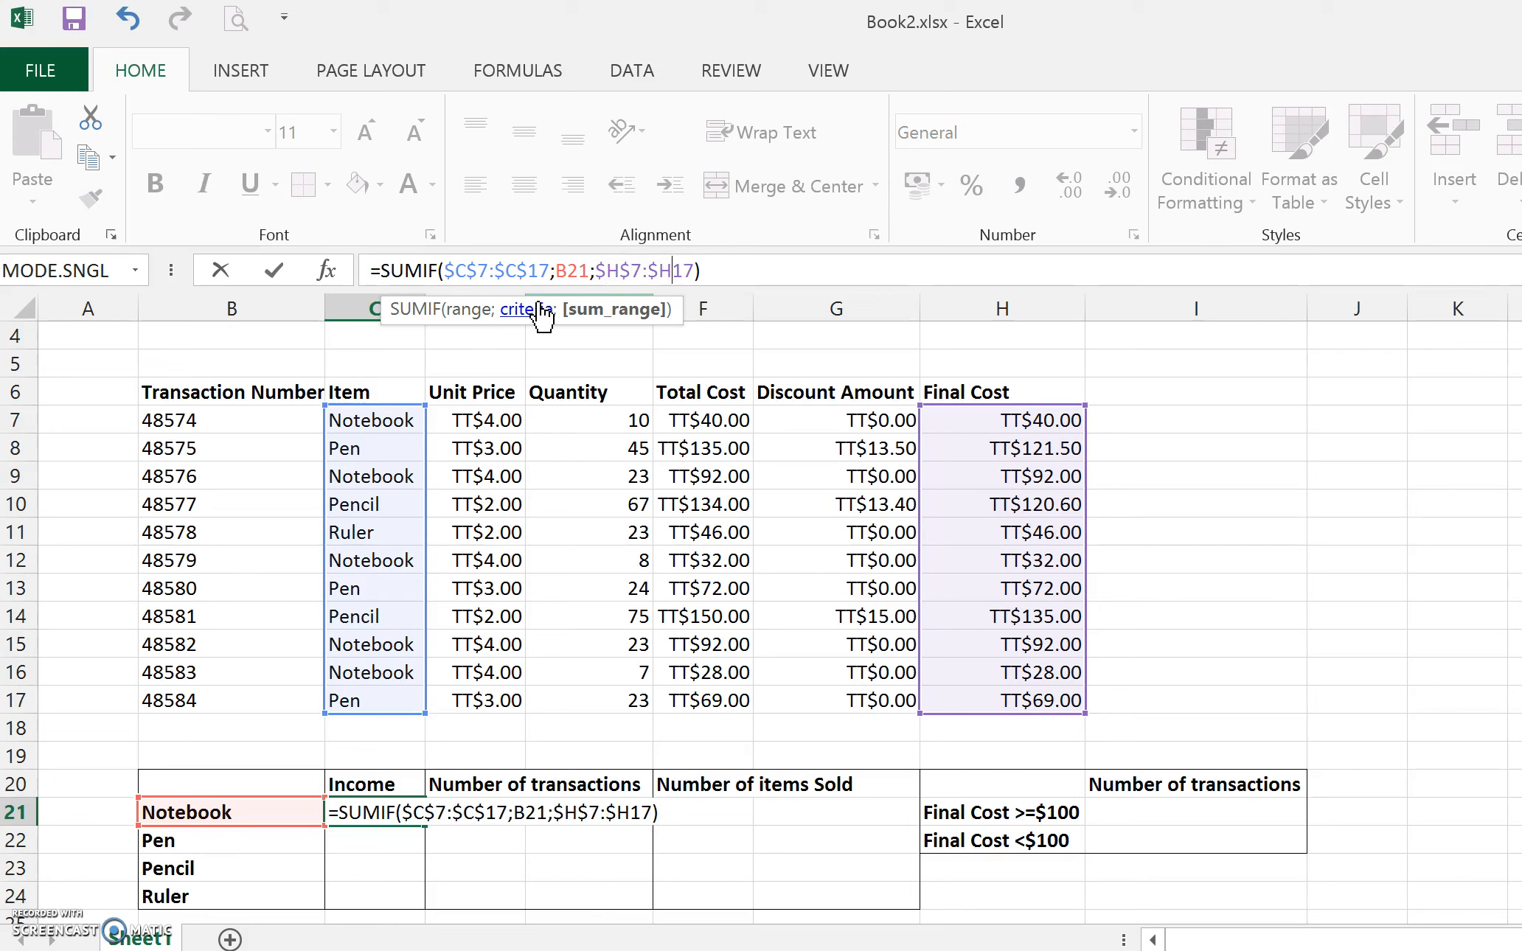
text($)
key(Return)
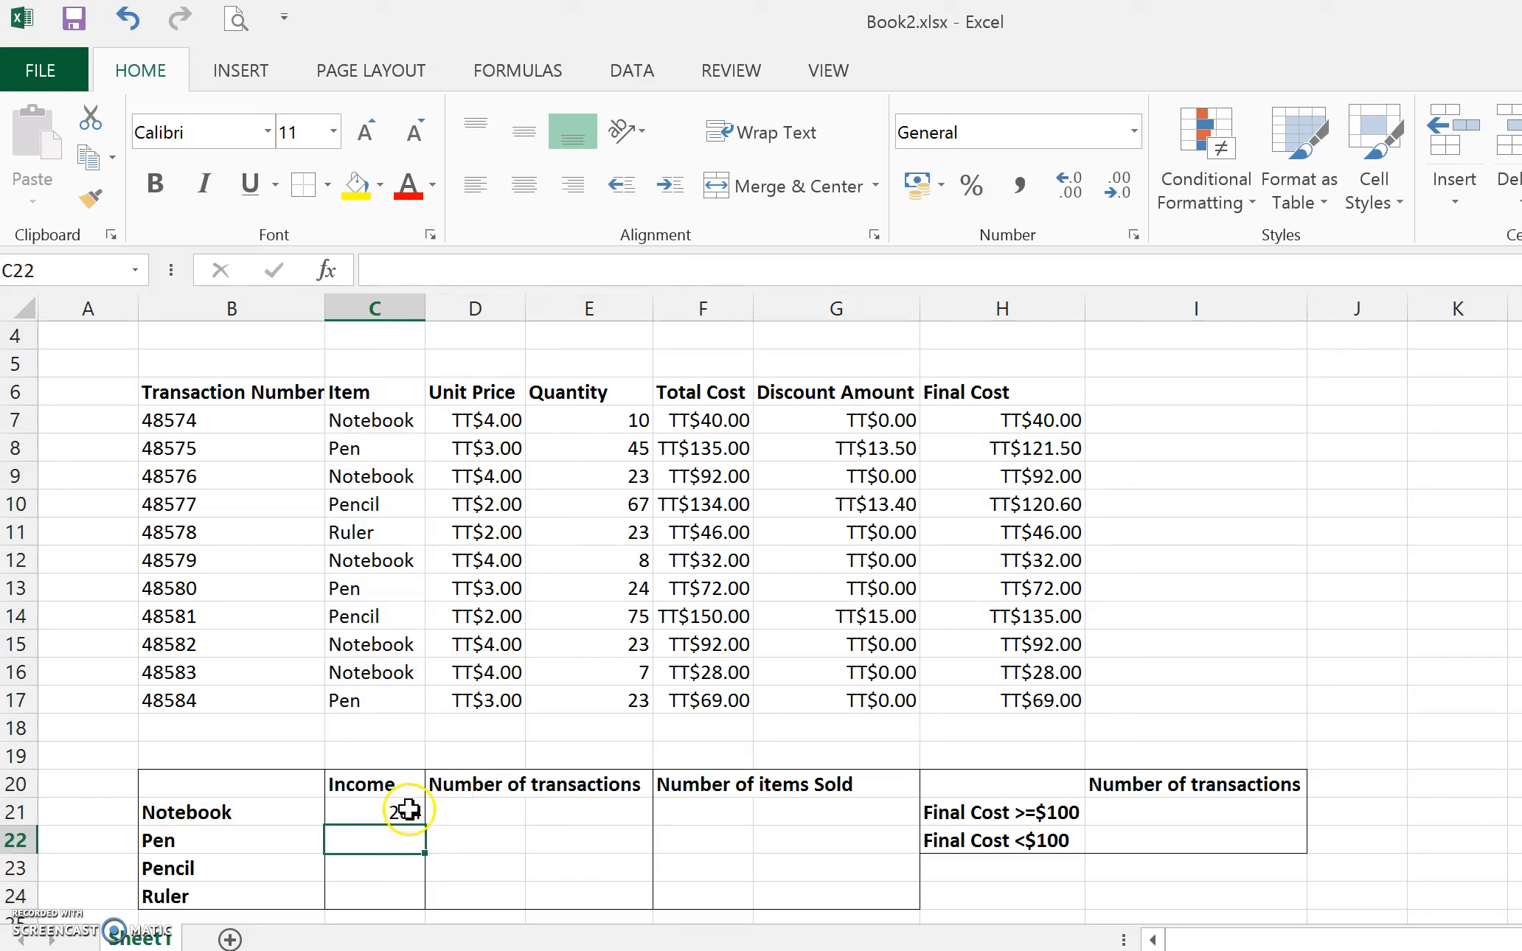
- Fill the Income formula from C21 down to C24 and format C21:C24 as Currency
click(408, 811)
drag(425, 830, 423, 907)
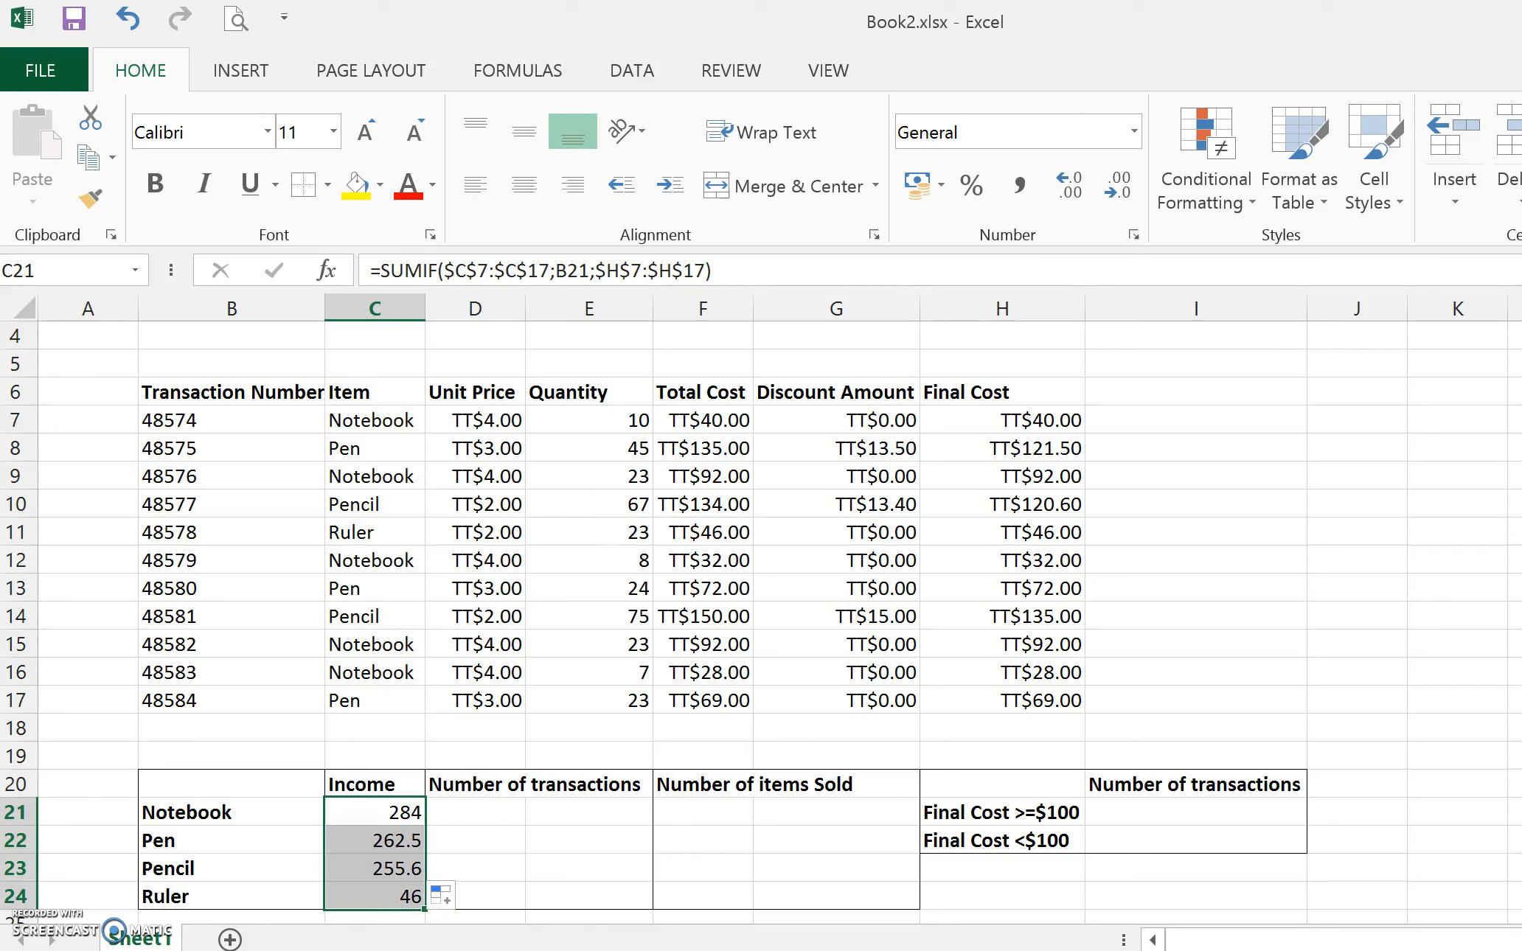
click(1134, 132)
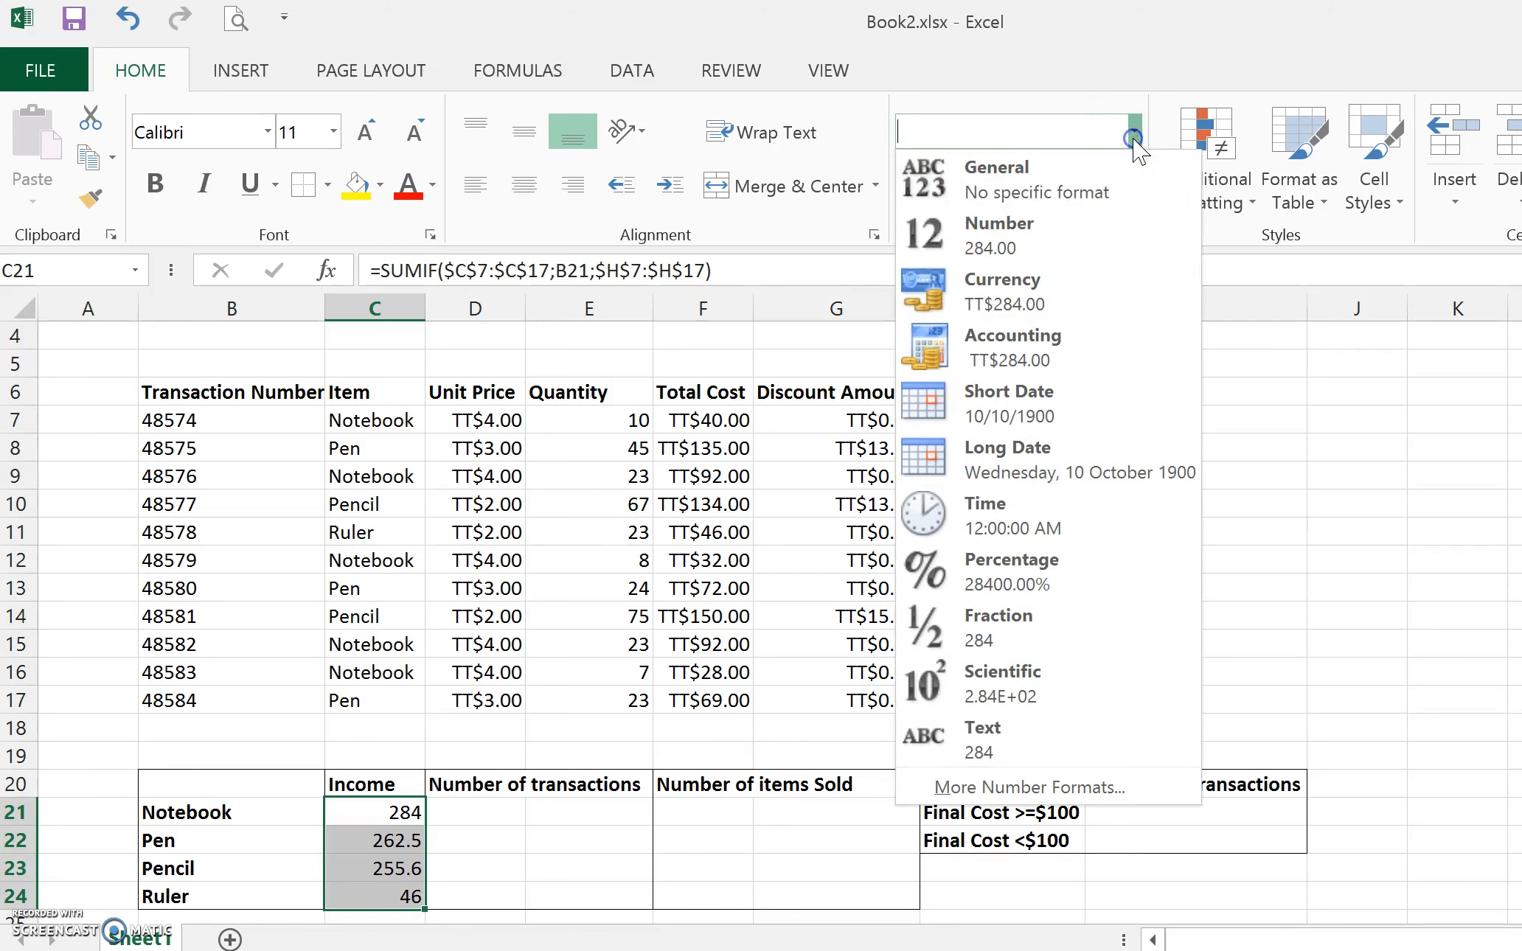
click(1036, 290)
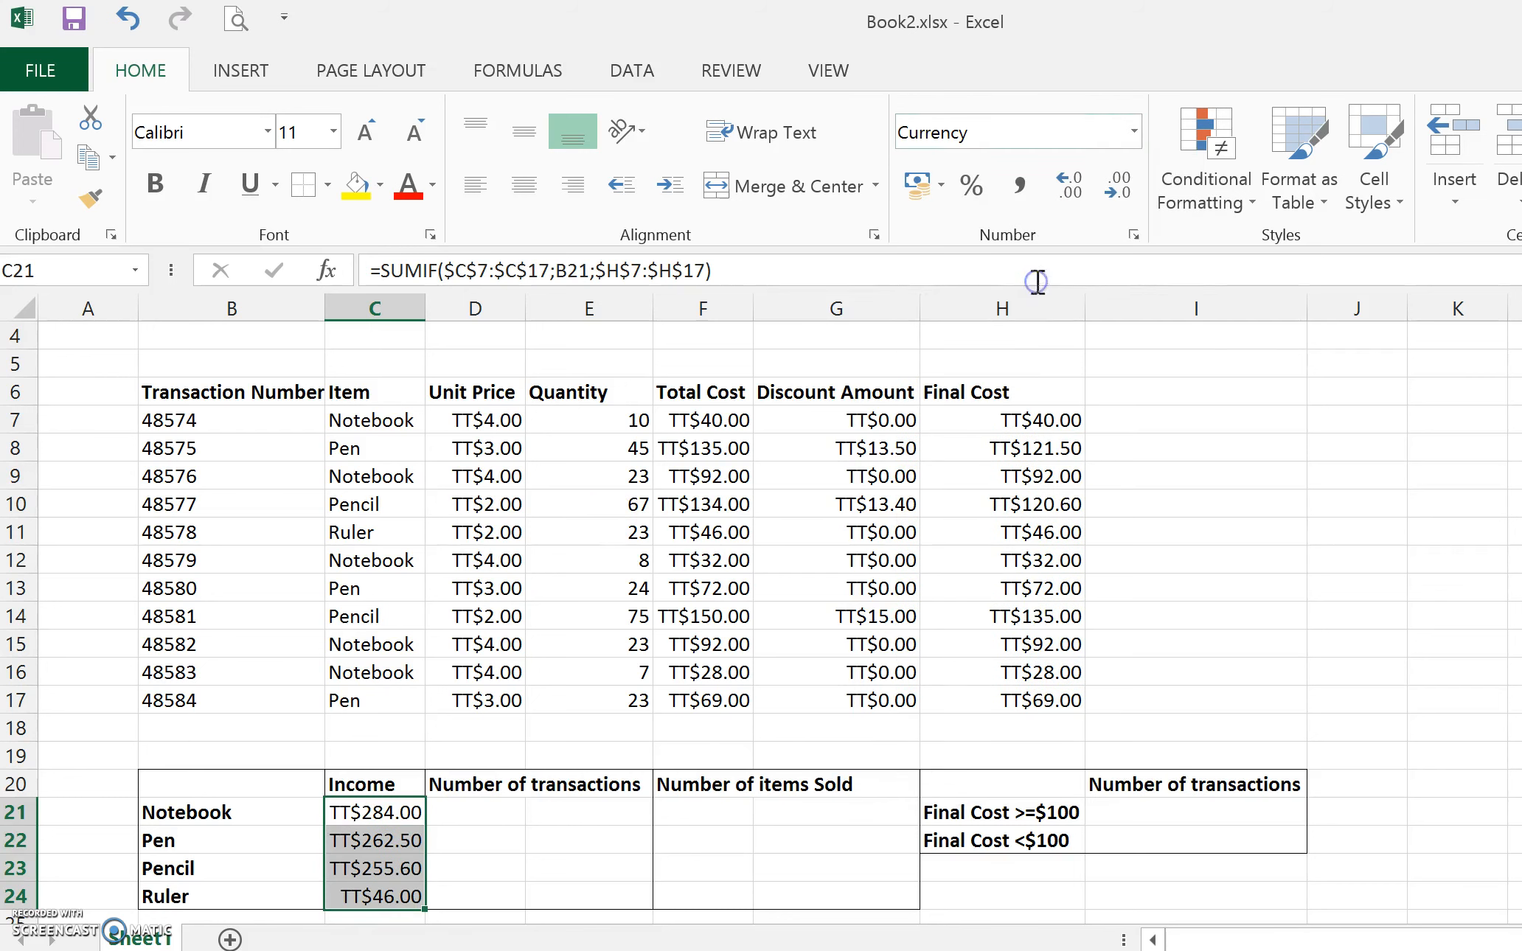
- Enter =COUNTIF(C7:C17;B21) in D21 to count the Notebook transactions
click(590, 831)
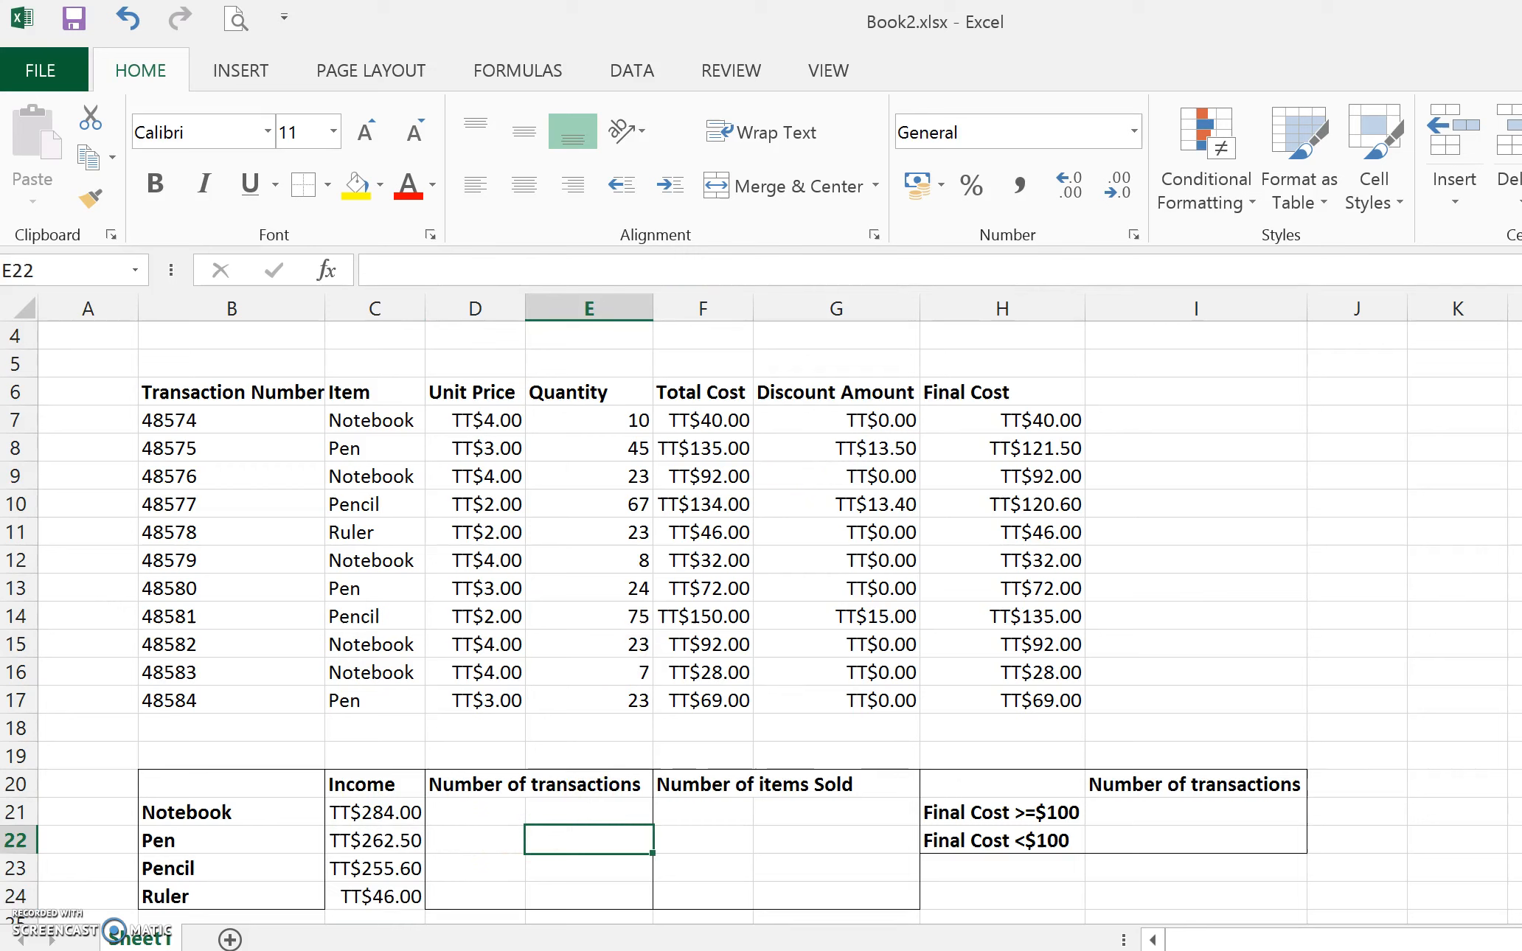
click(480, 813)
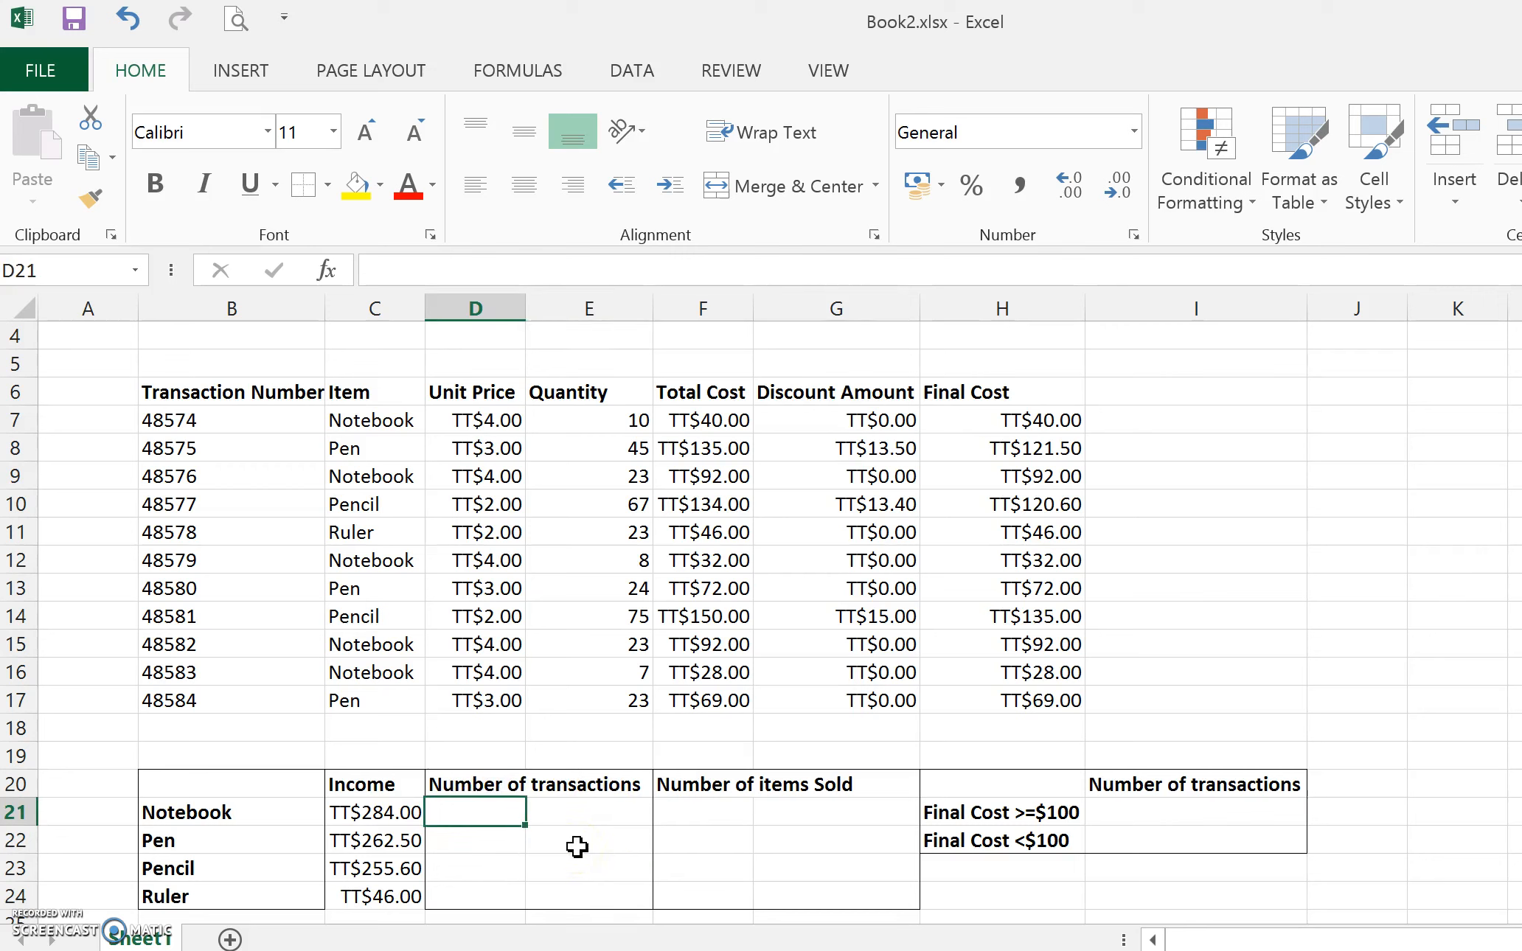
text(=)
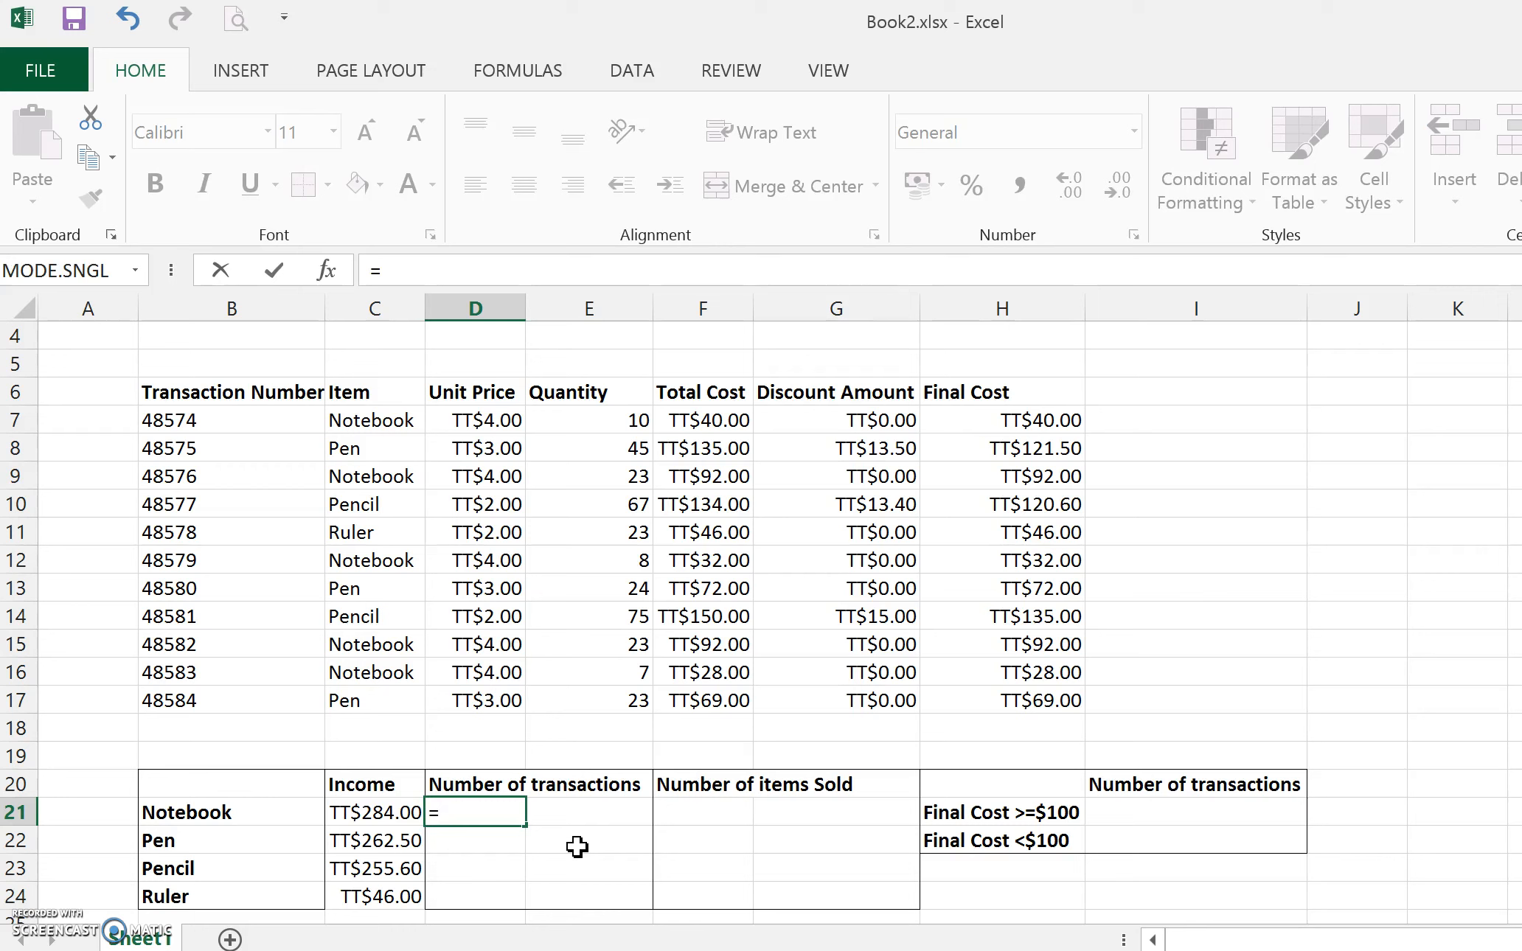
text(count)
key(BackSpace)
text(f)
key(BackSpace)
text(t)
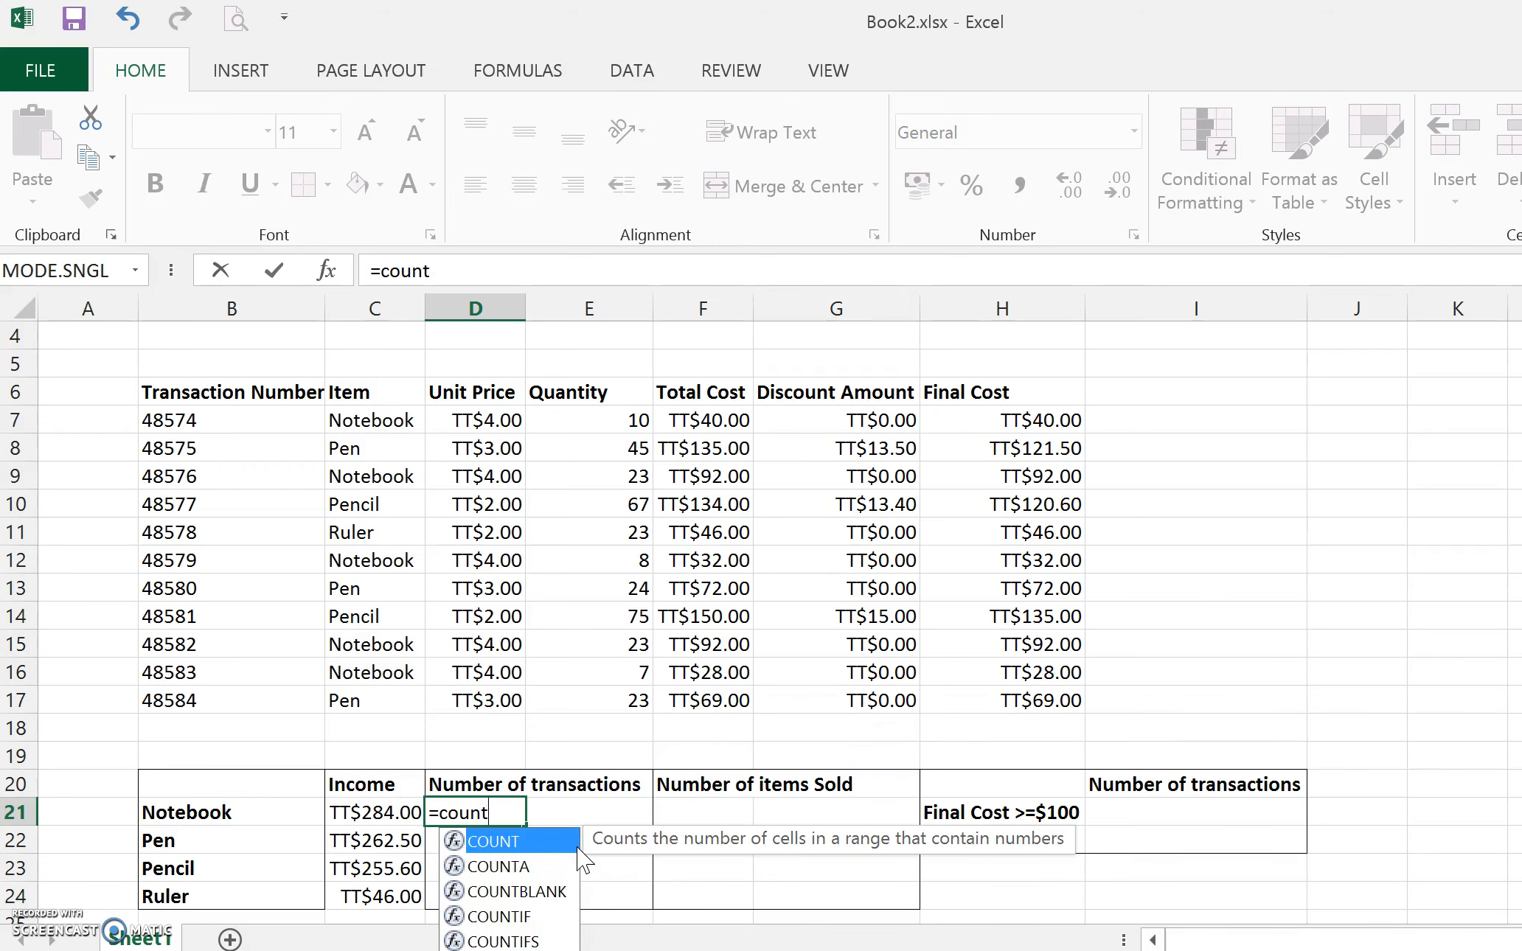
text(if()
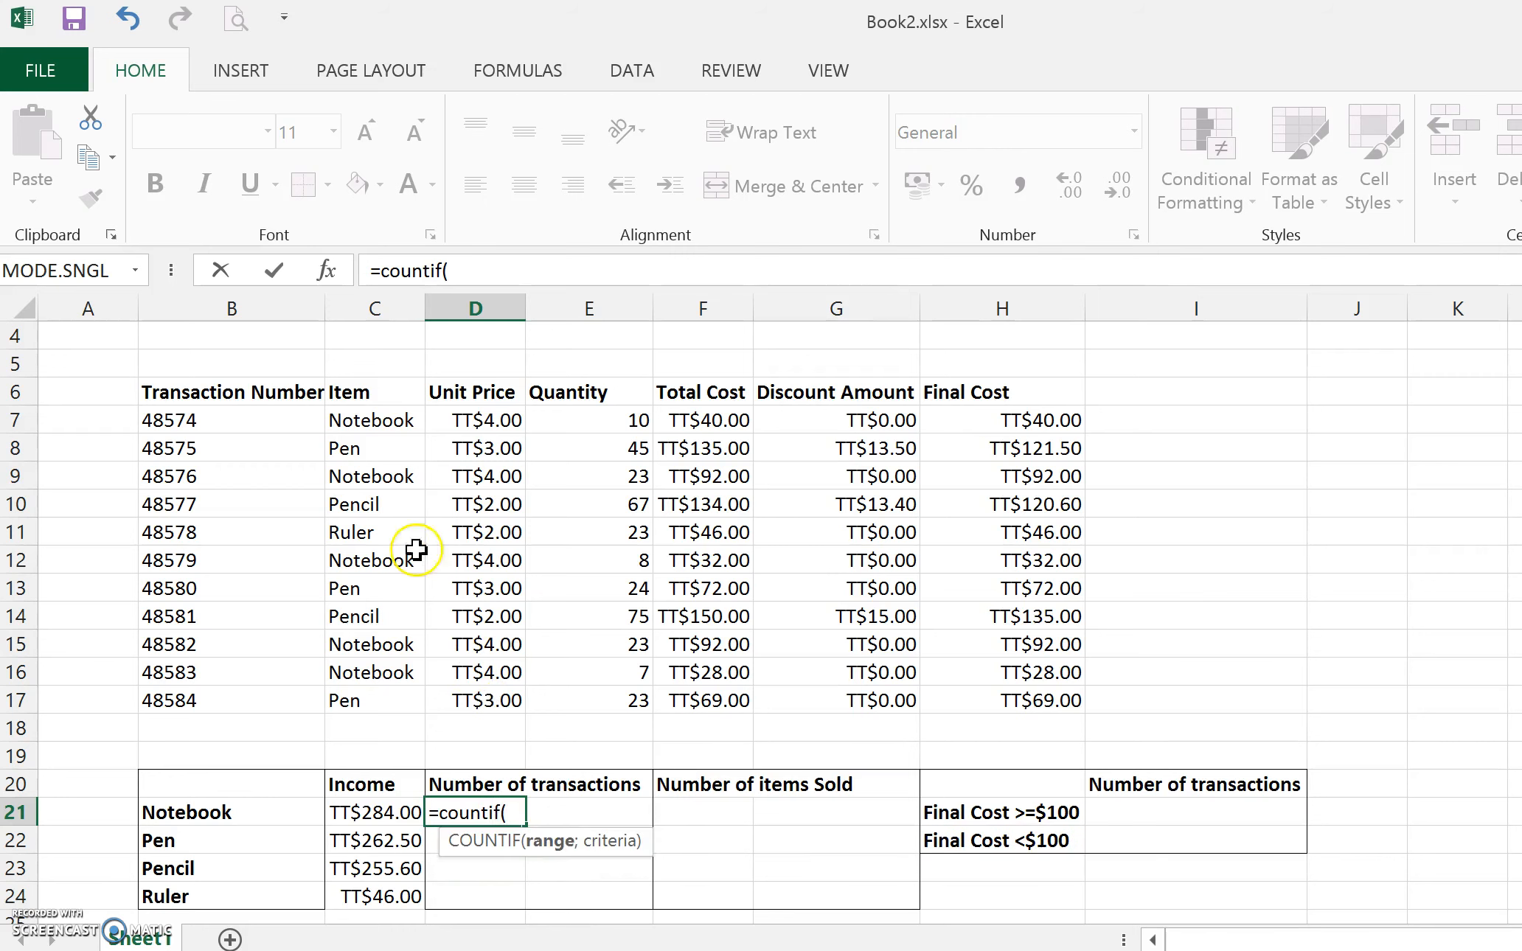
drag(391, 418, 383, 704)
text(;)
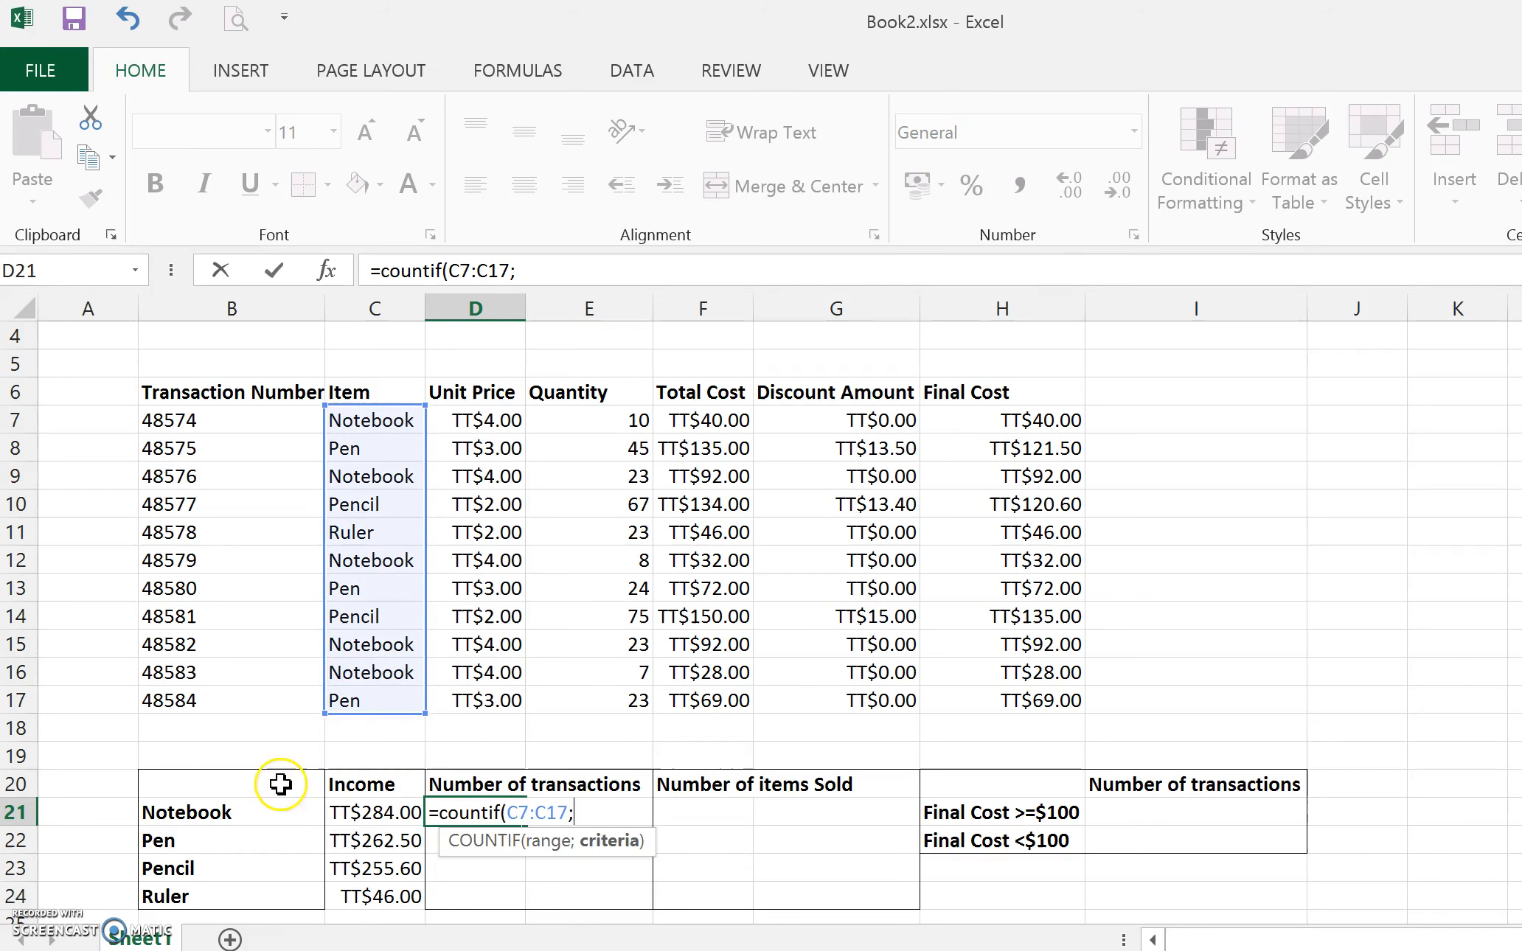
click(208, 811)
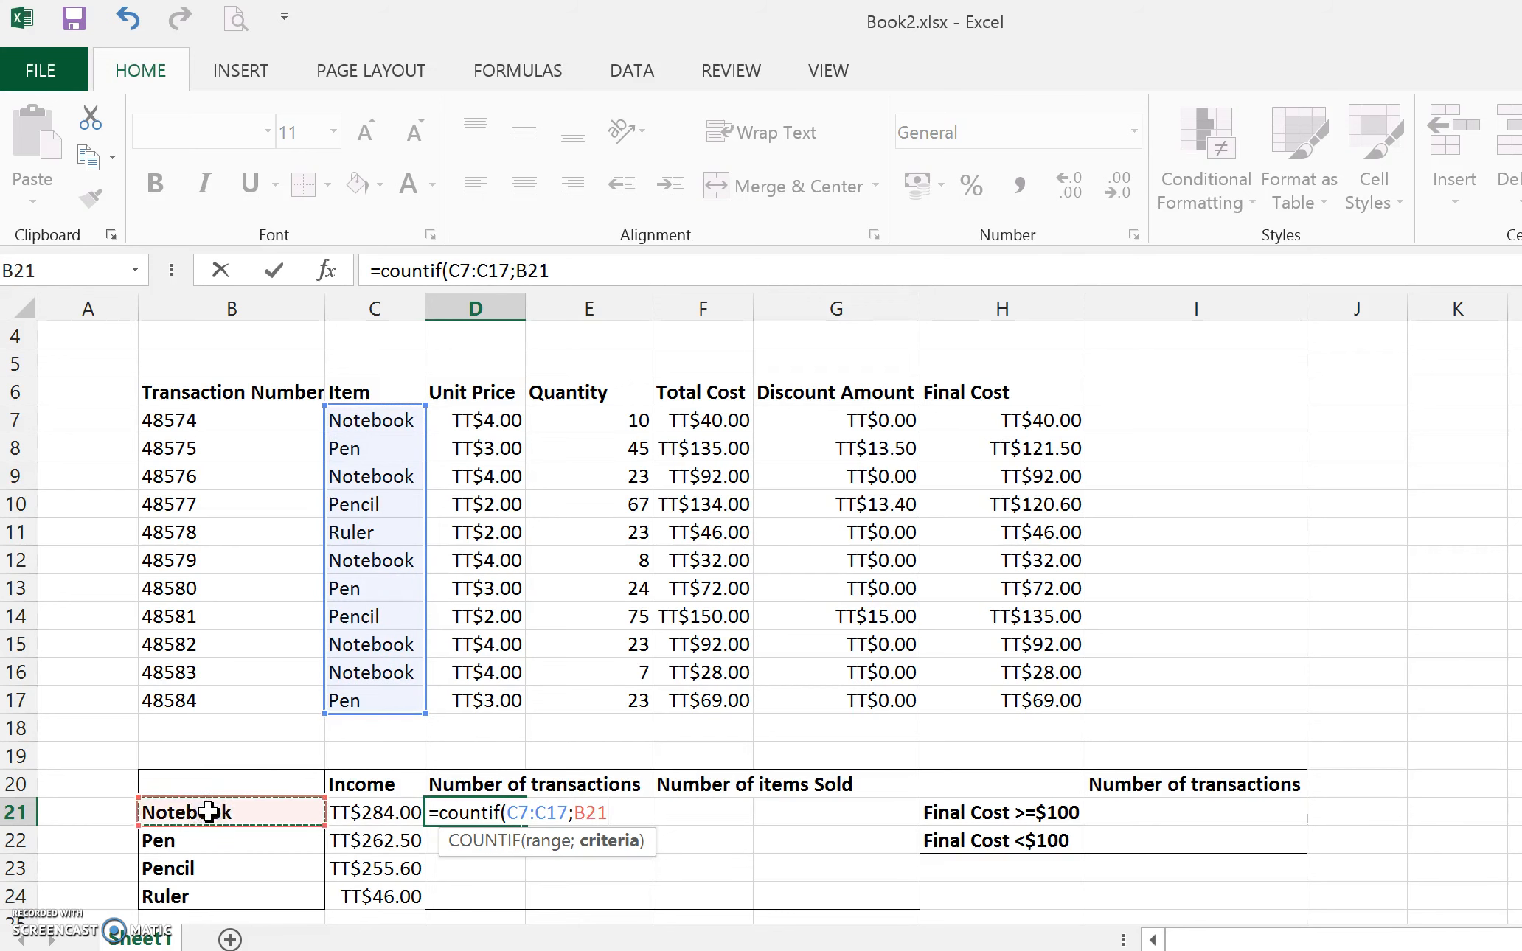
text())
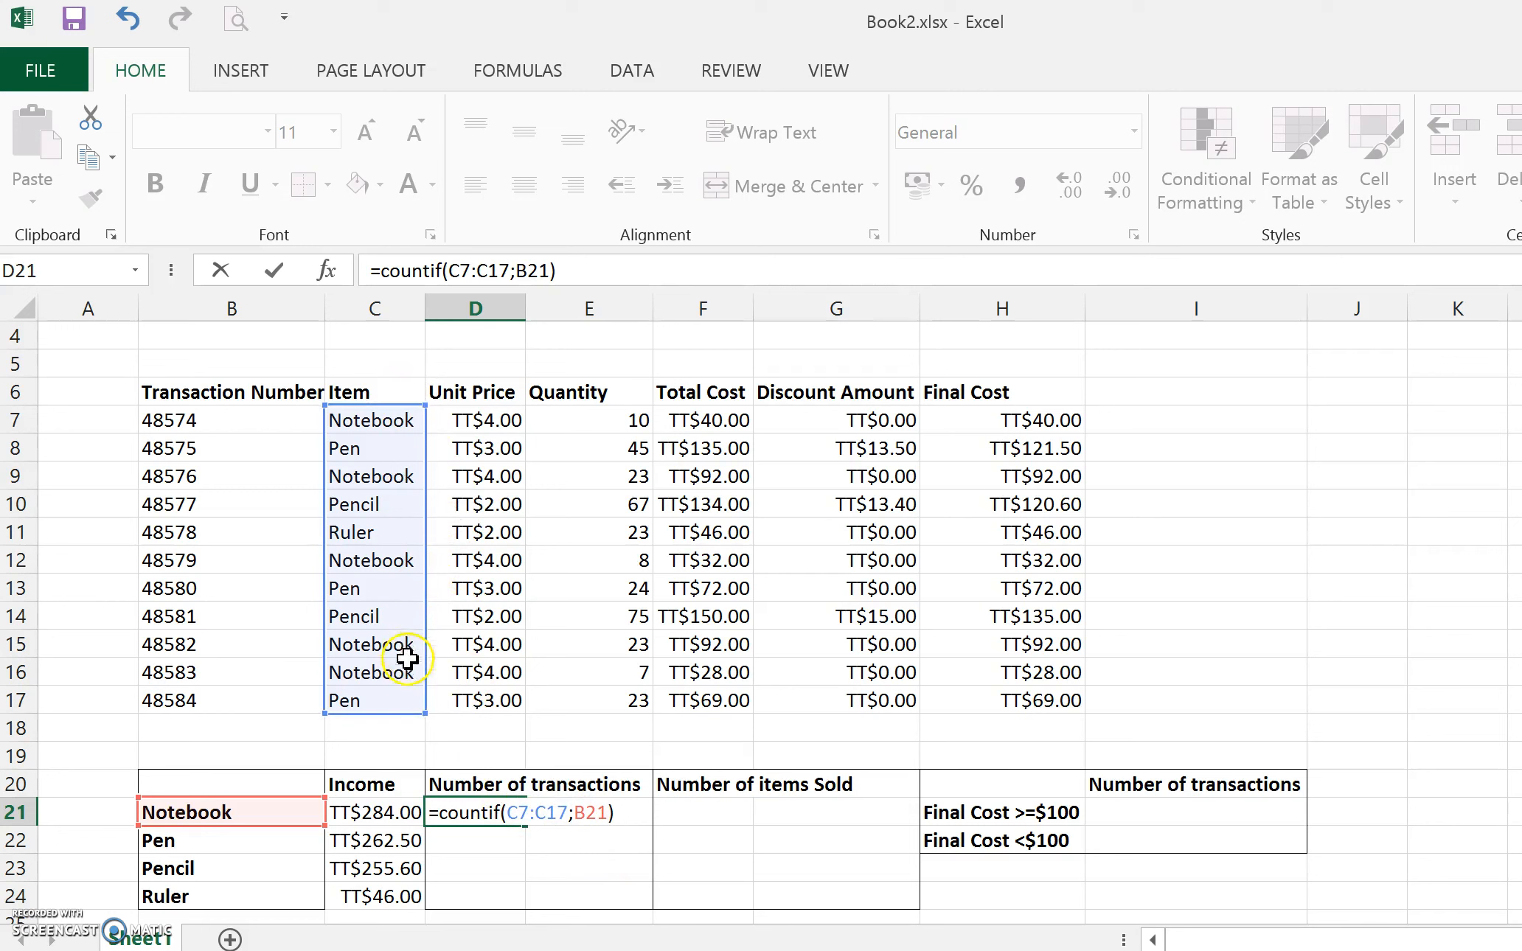
key(Return)
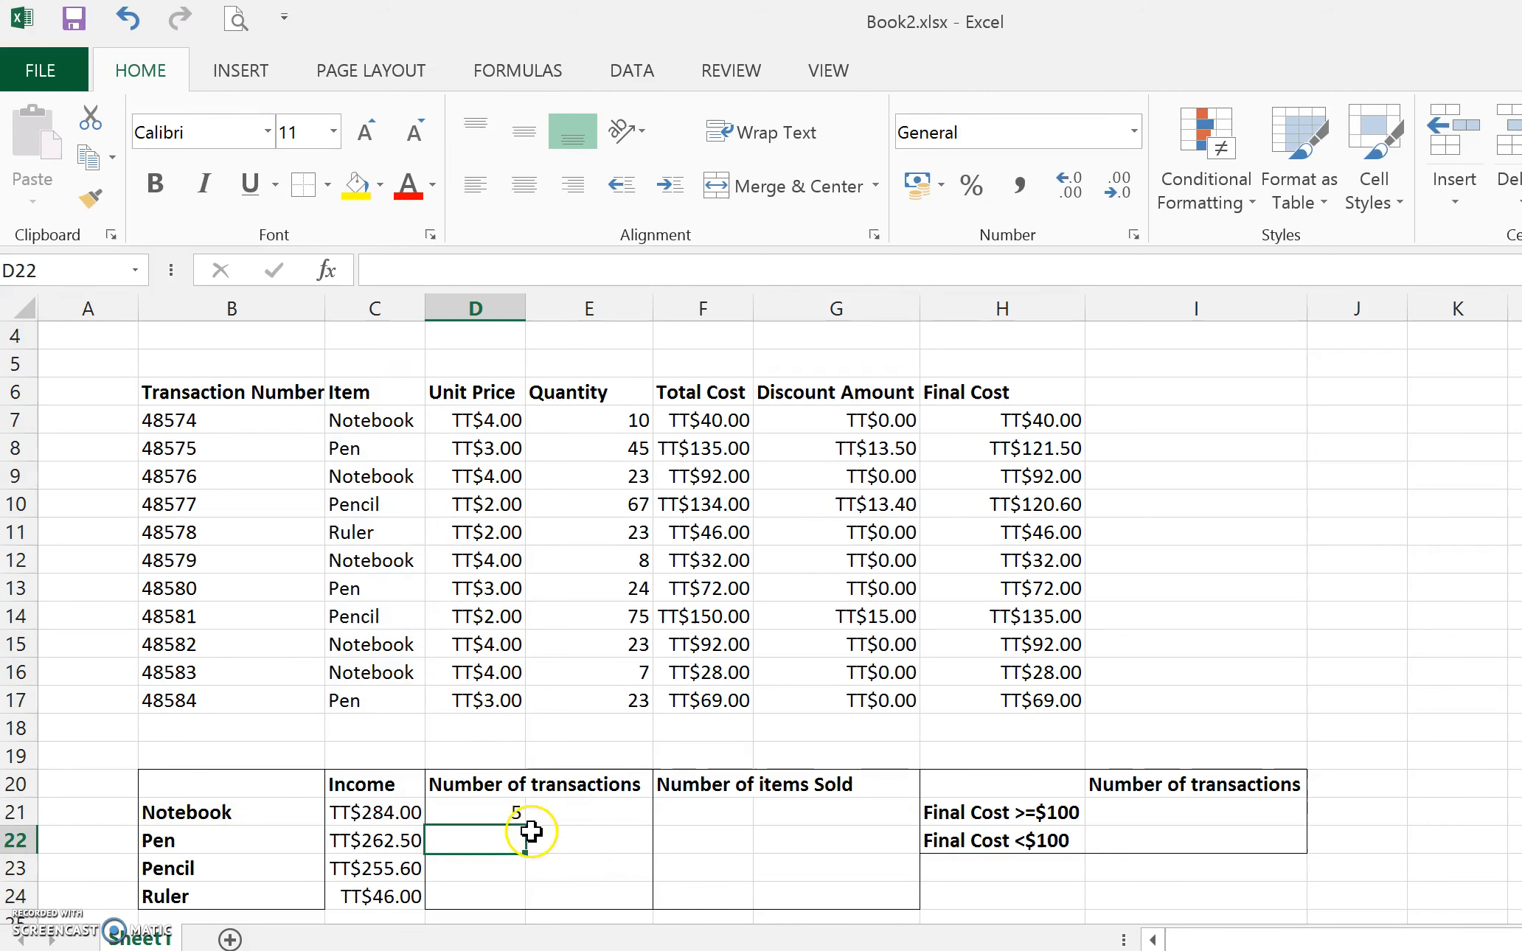
- Make the item range in the D21 COUNTIF formula absolute as $C$7:$C$17, keeping the B21 criterion relative
click(500, 817)
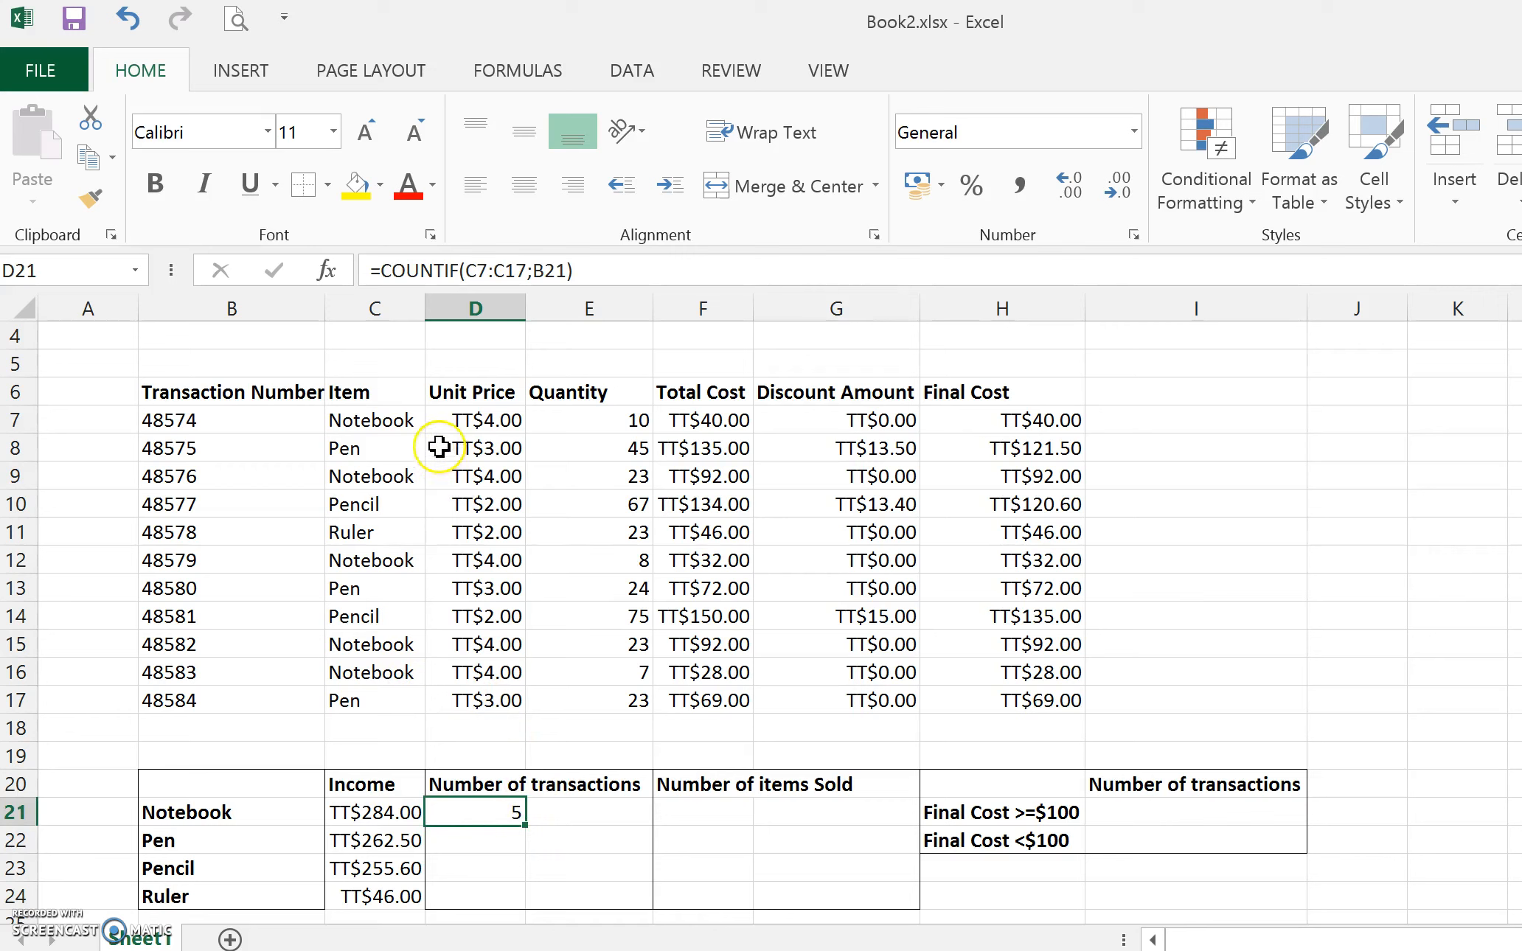
click(472, 270)
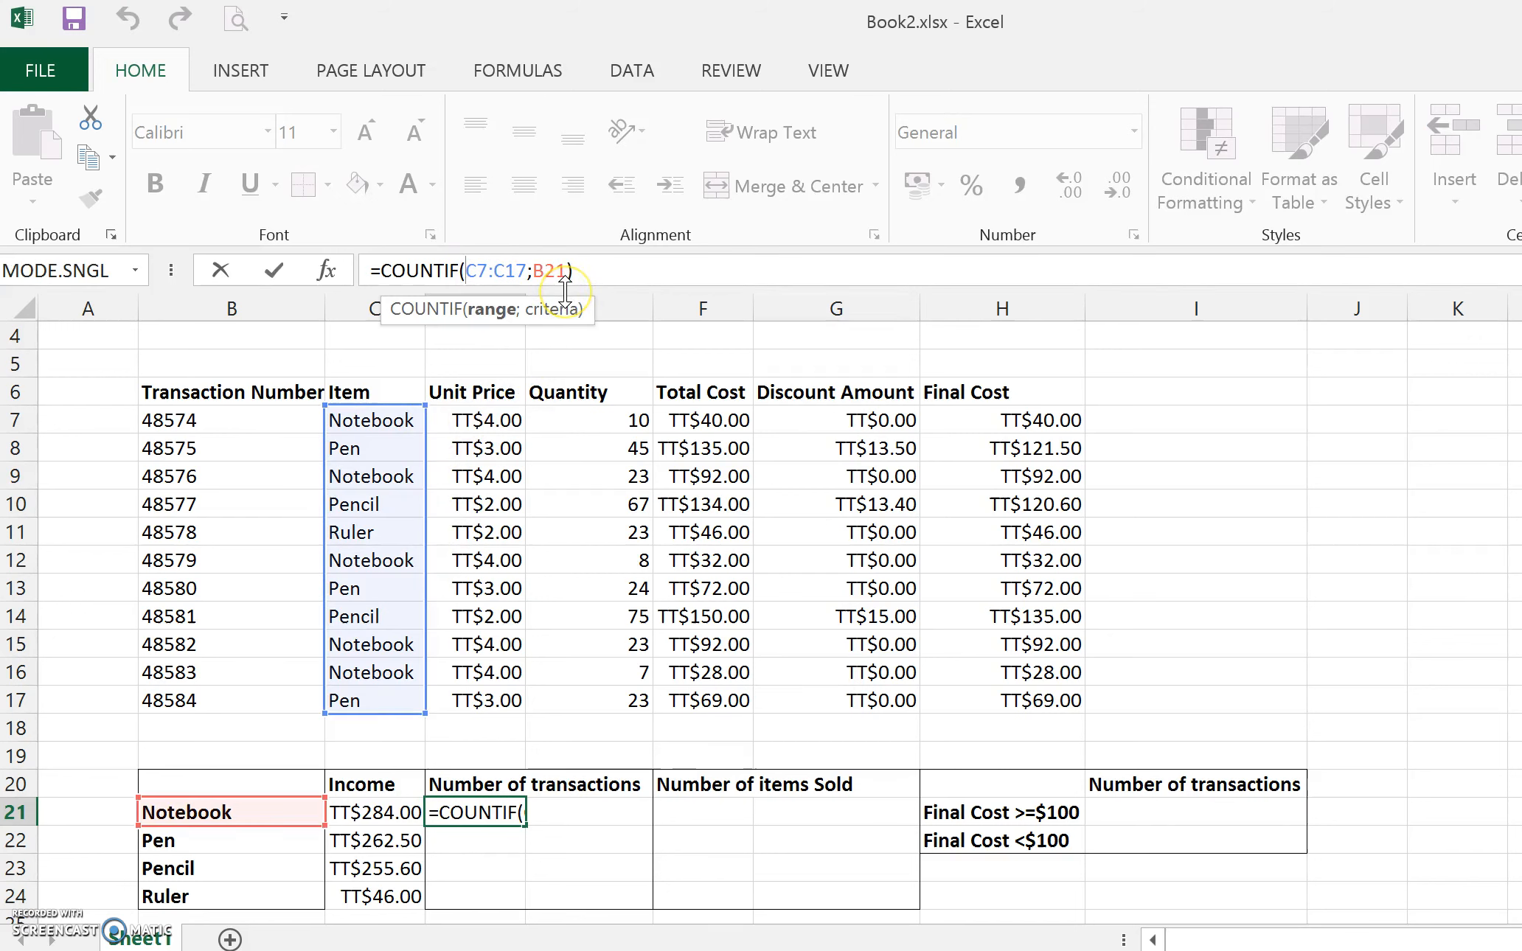
text($)
key(Right)
text($)
key(Right)
text($)
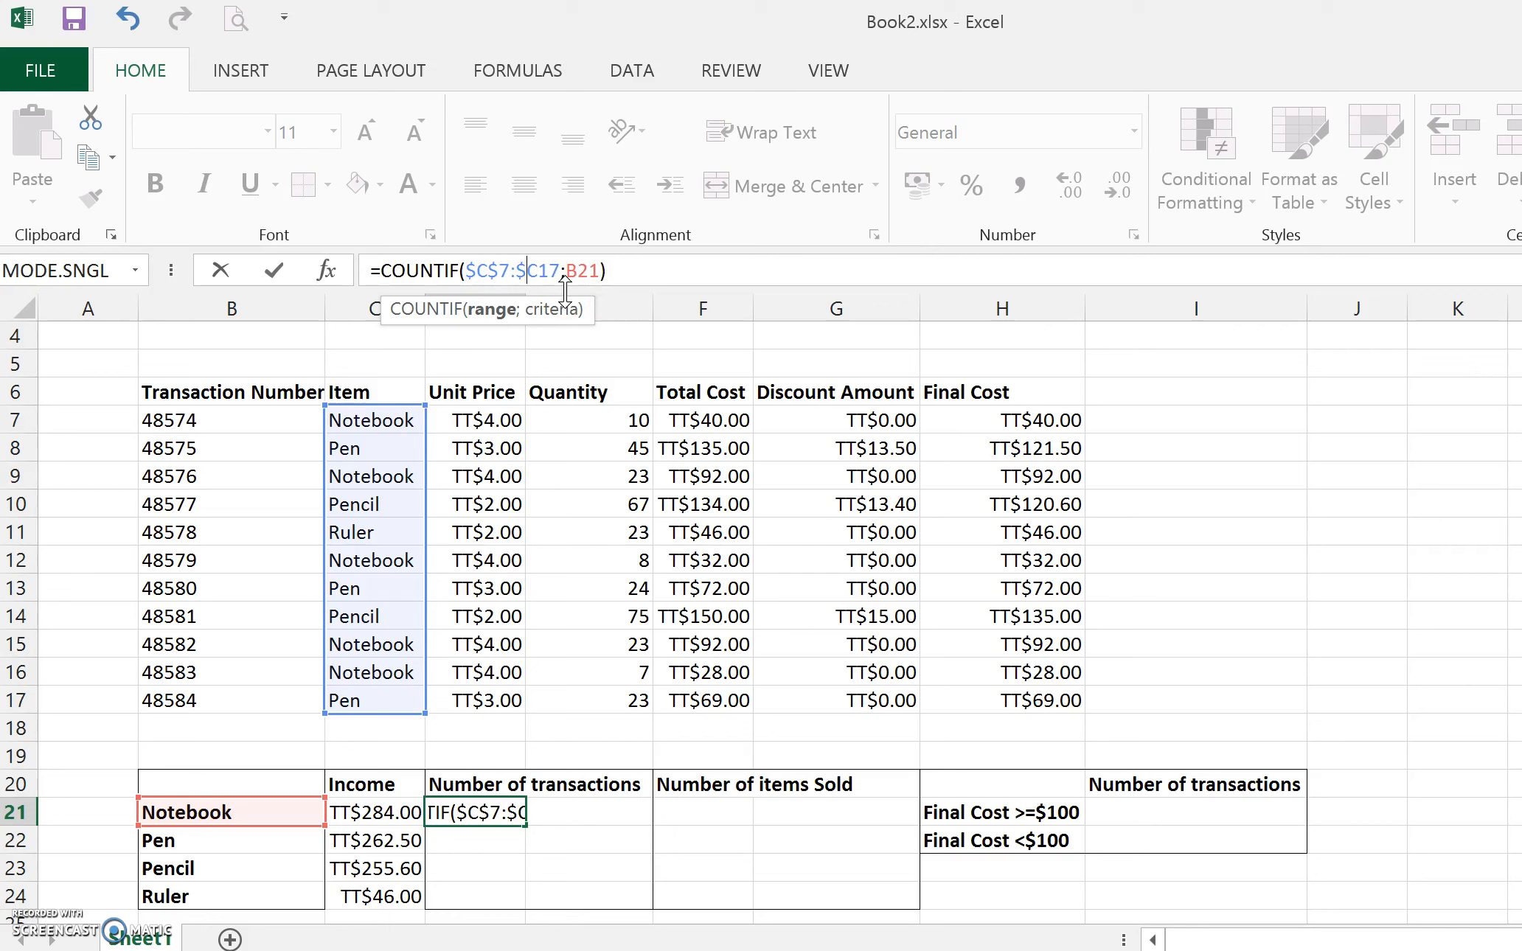
key(Right)
text($)
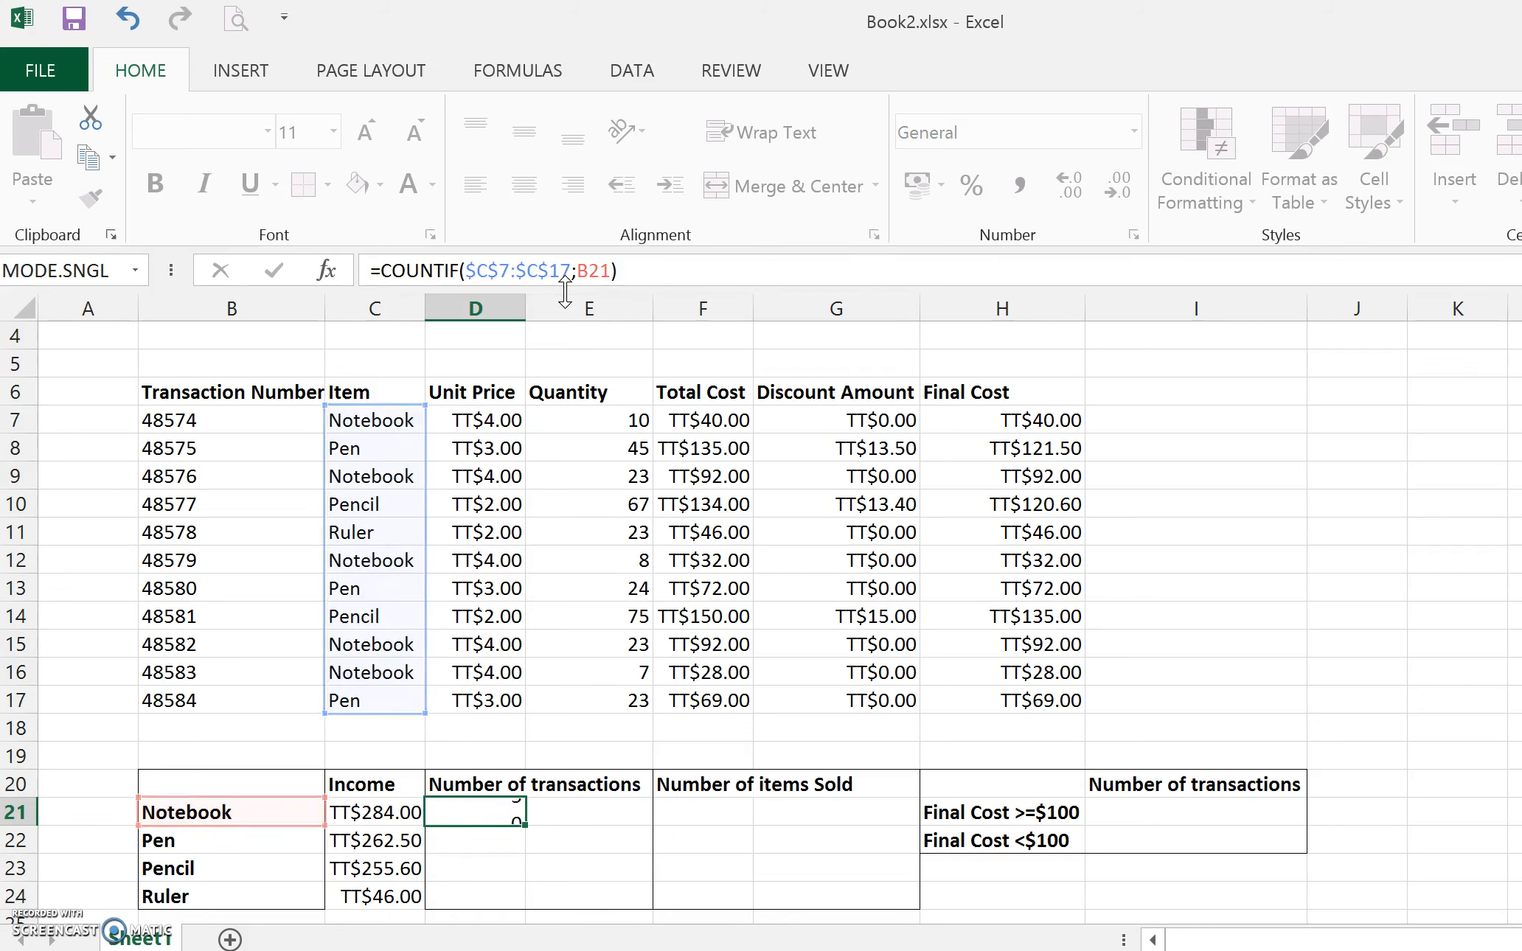
key(Return)
- Fill the COUNTIF formula from D21 down to D24 and check the copied formulas for Pencil and Ruler
click(493, 810)
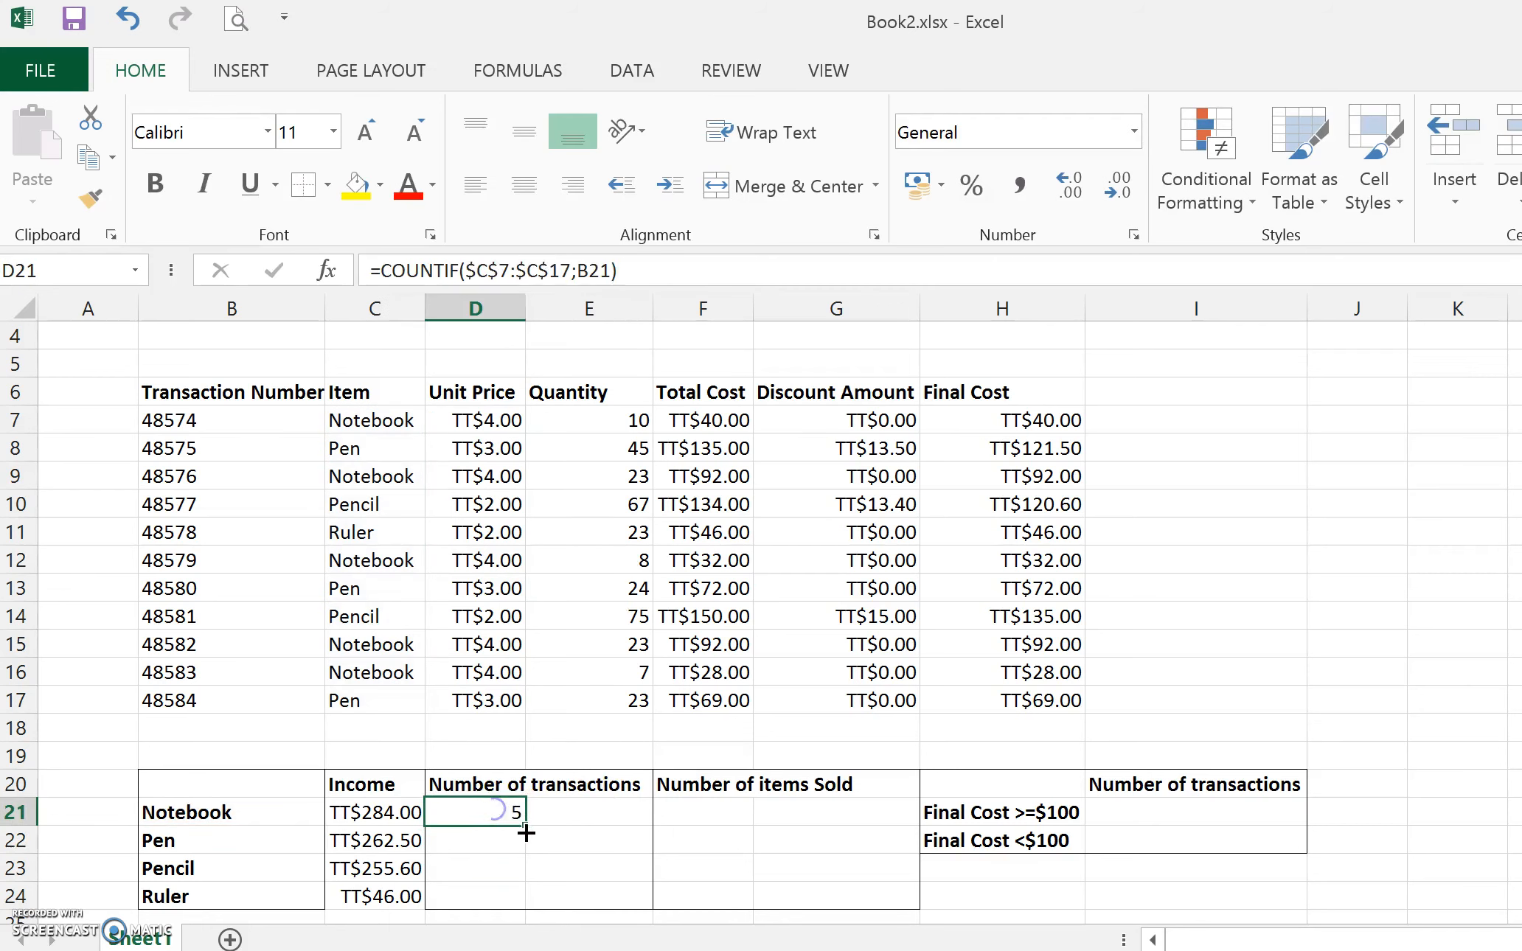
drag(526, 827, 520, 897)
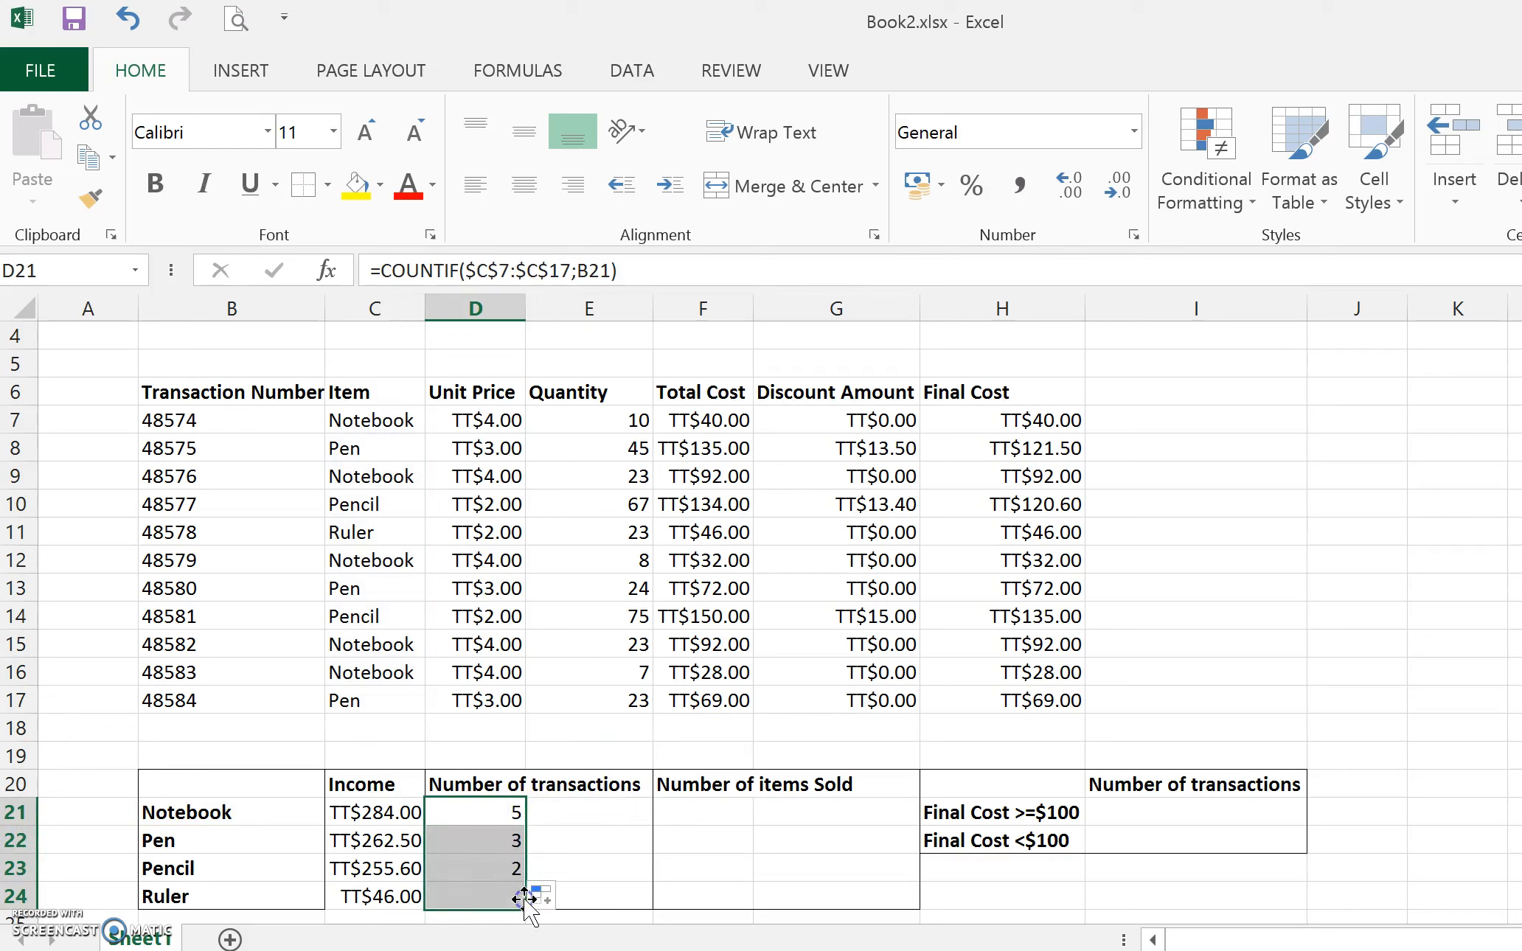
click(583, 849)
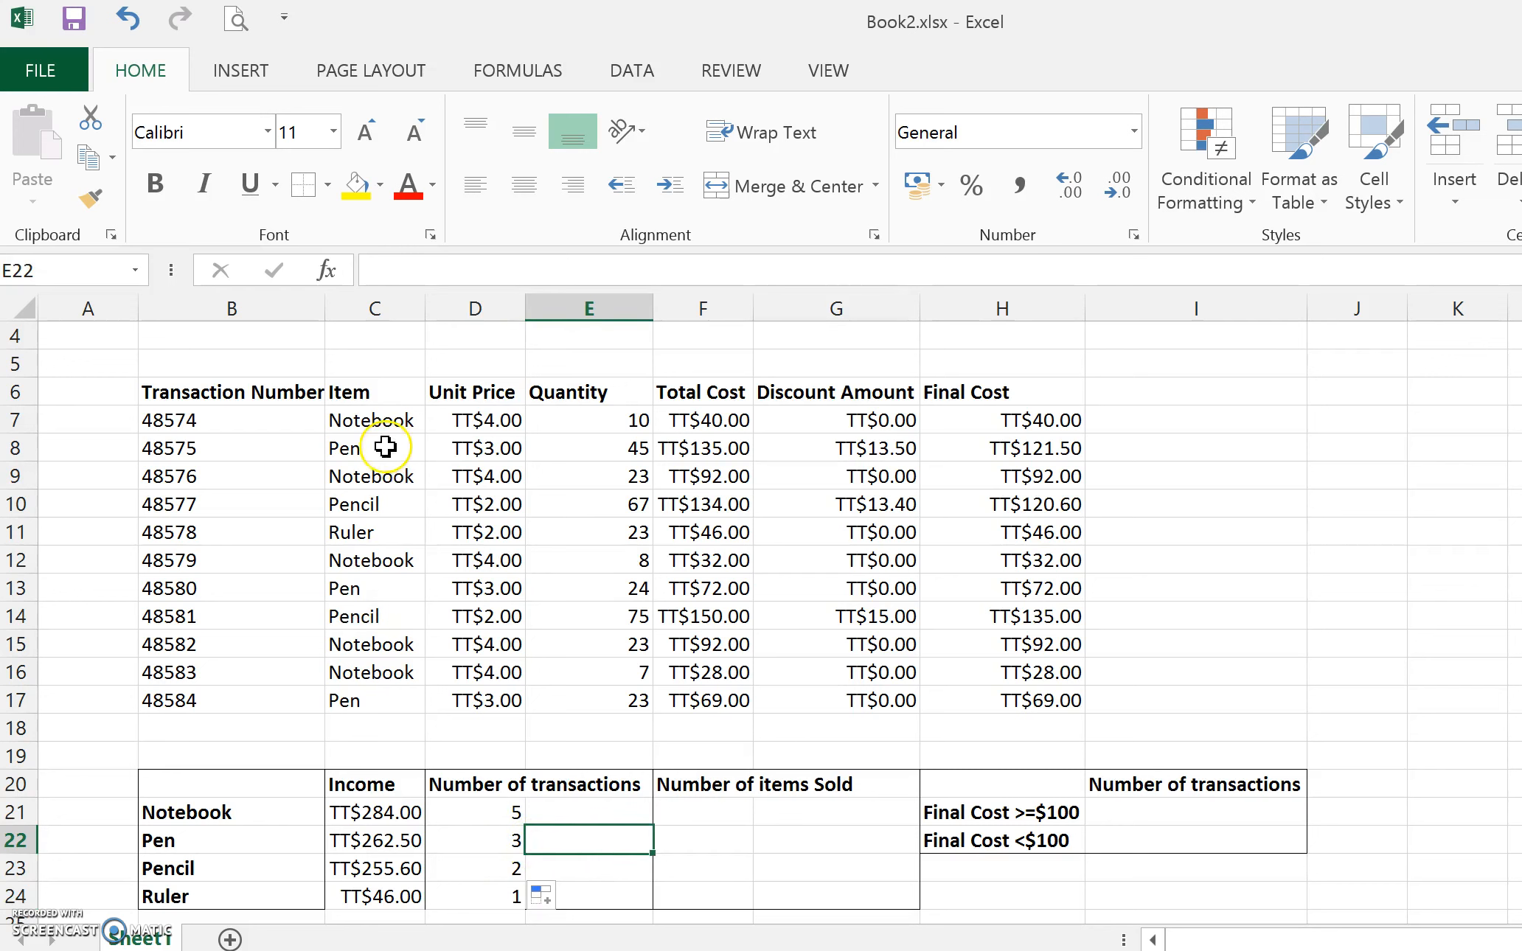
click(472, 866)
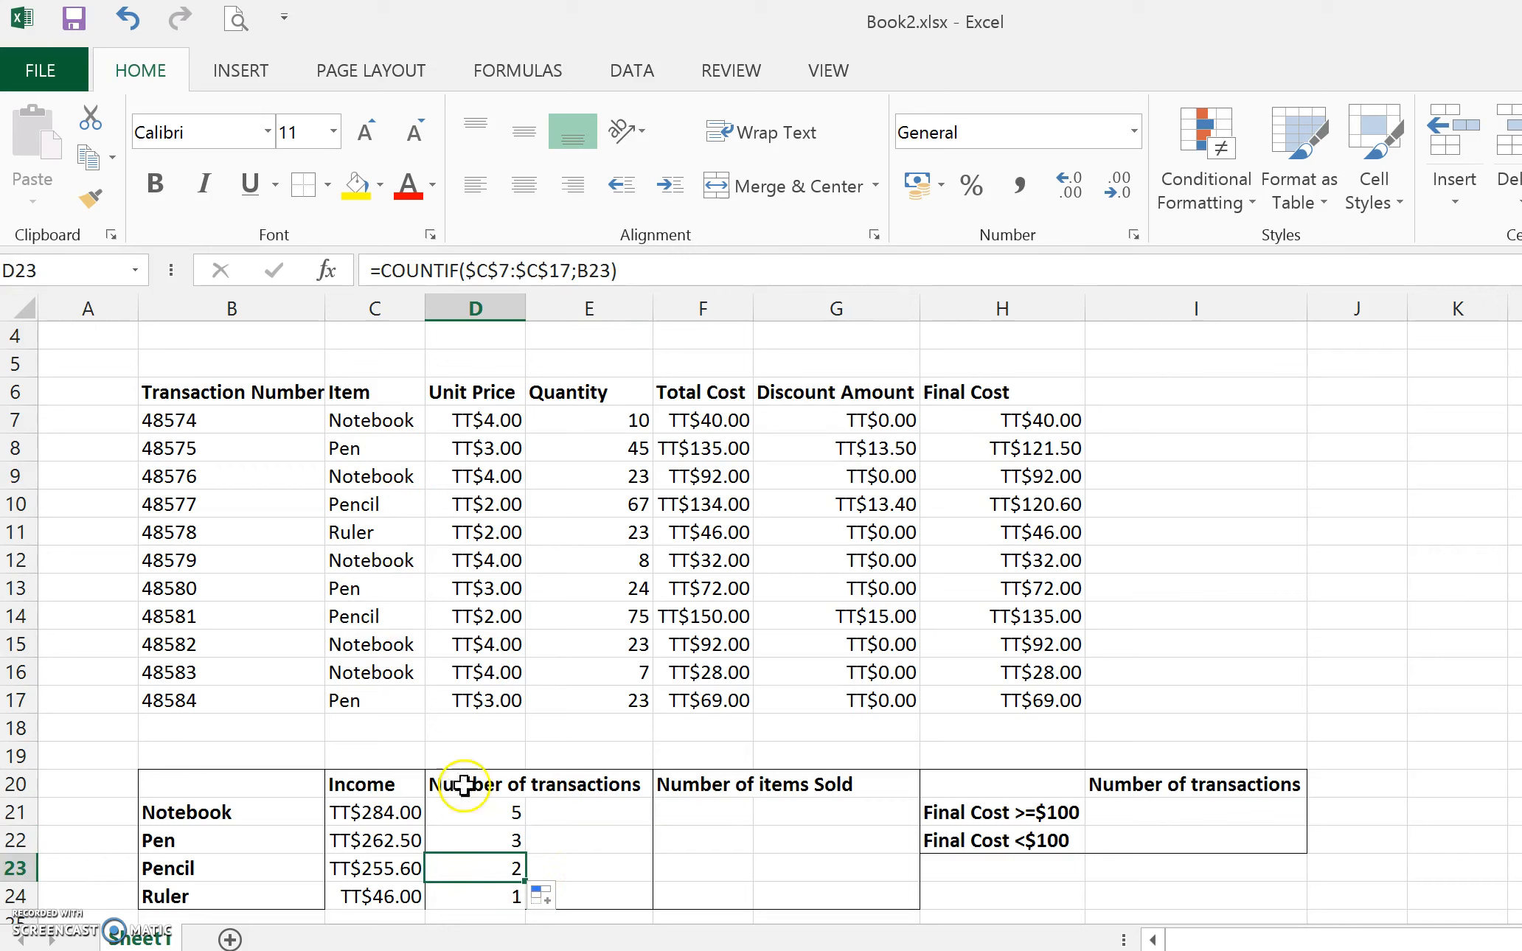
click(485, 897)
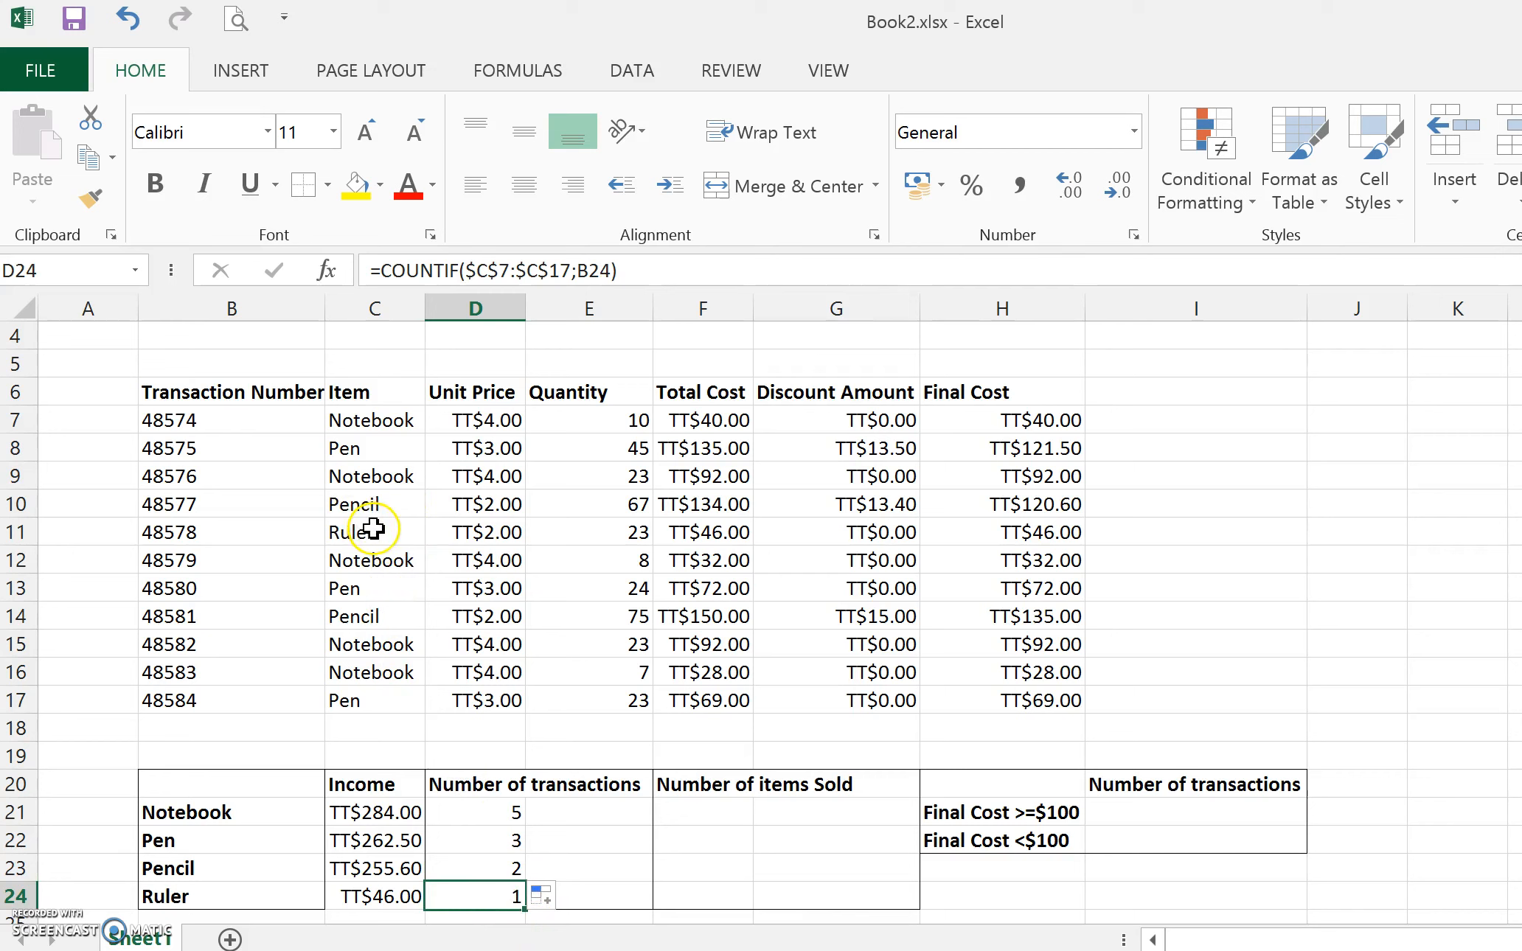
- Enter =SUMIF(C7:C17;B21;E7:E17) in F21 to total the quantity of Notebooks sold
click(715, 808)
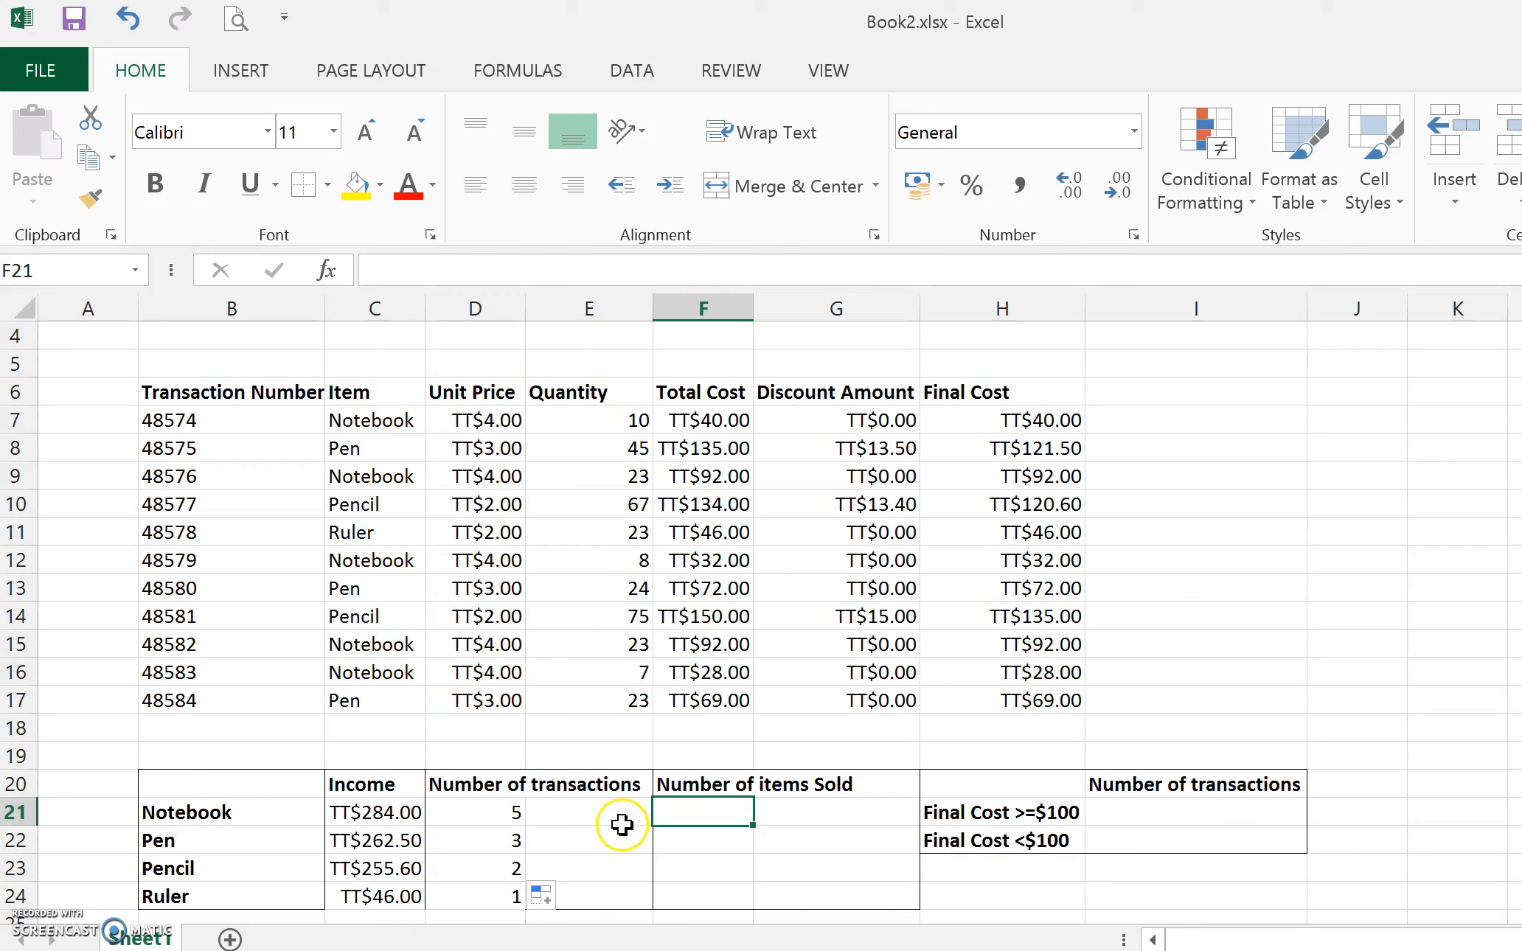
text(=)
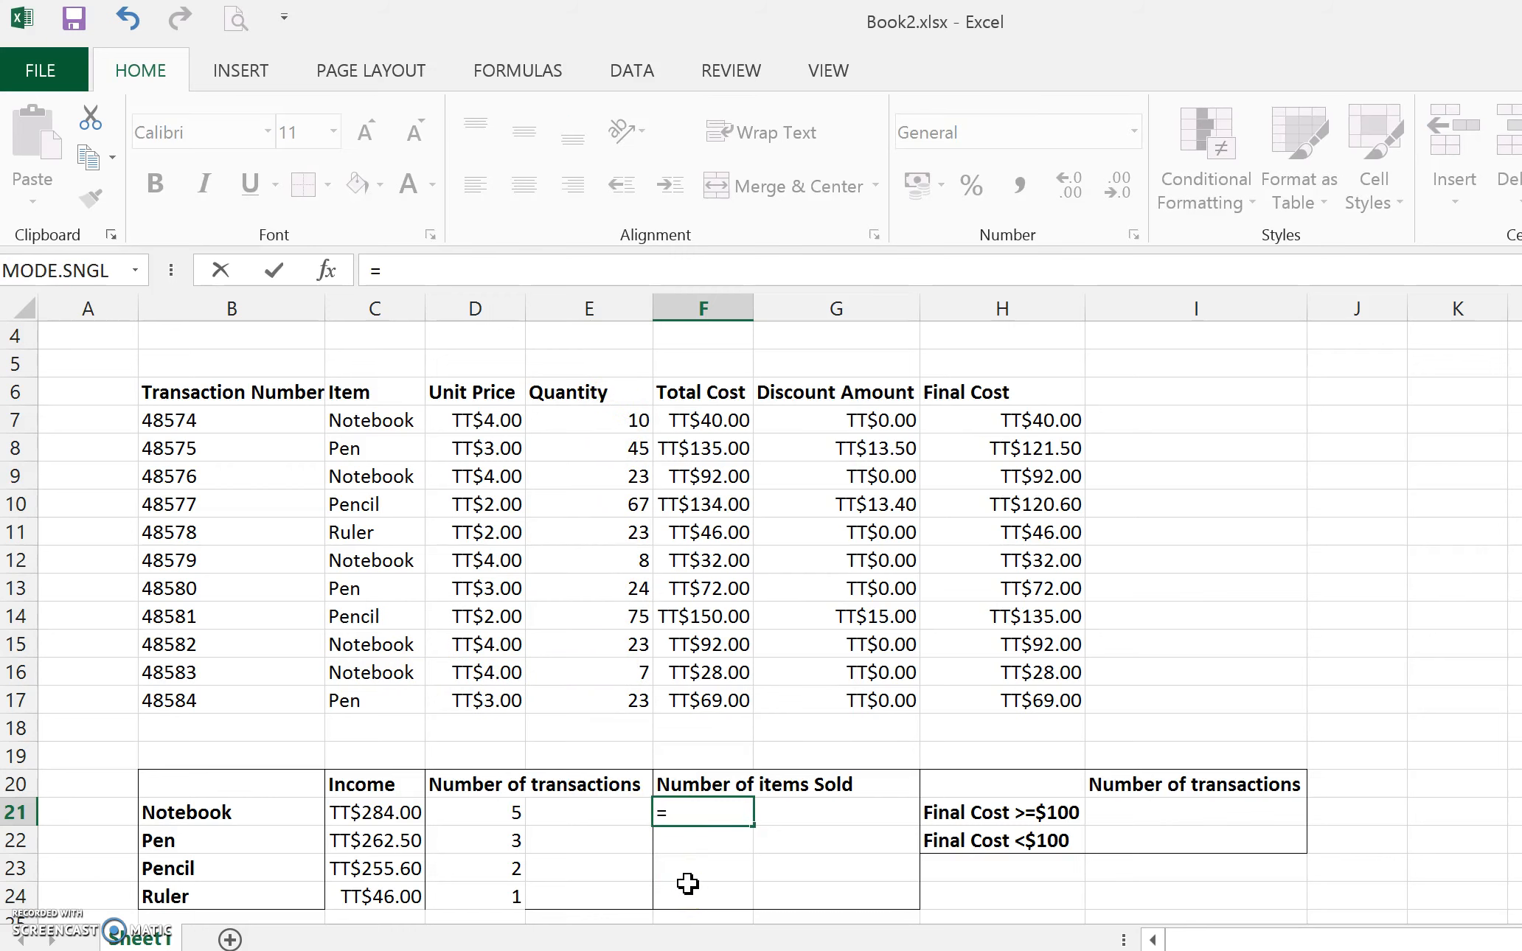
text(sumif()
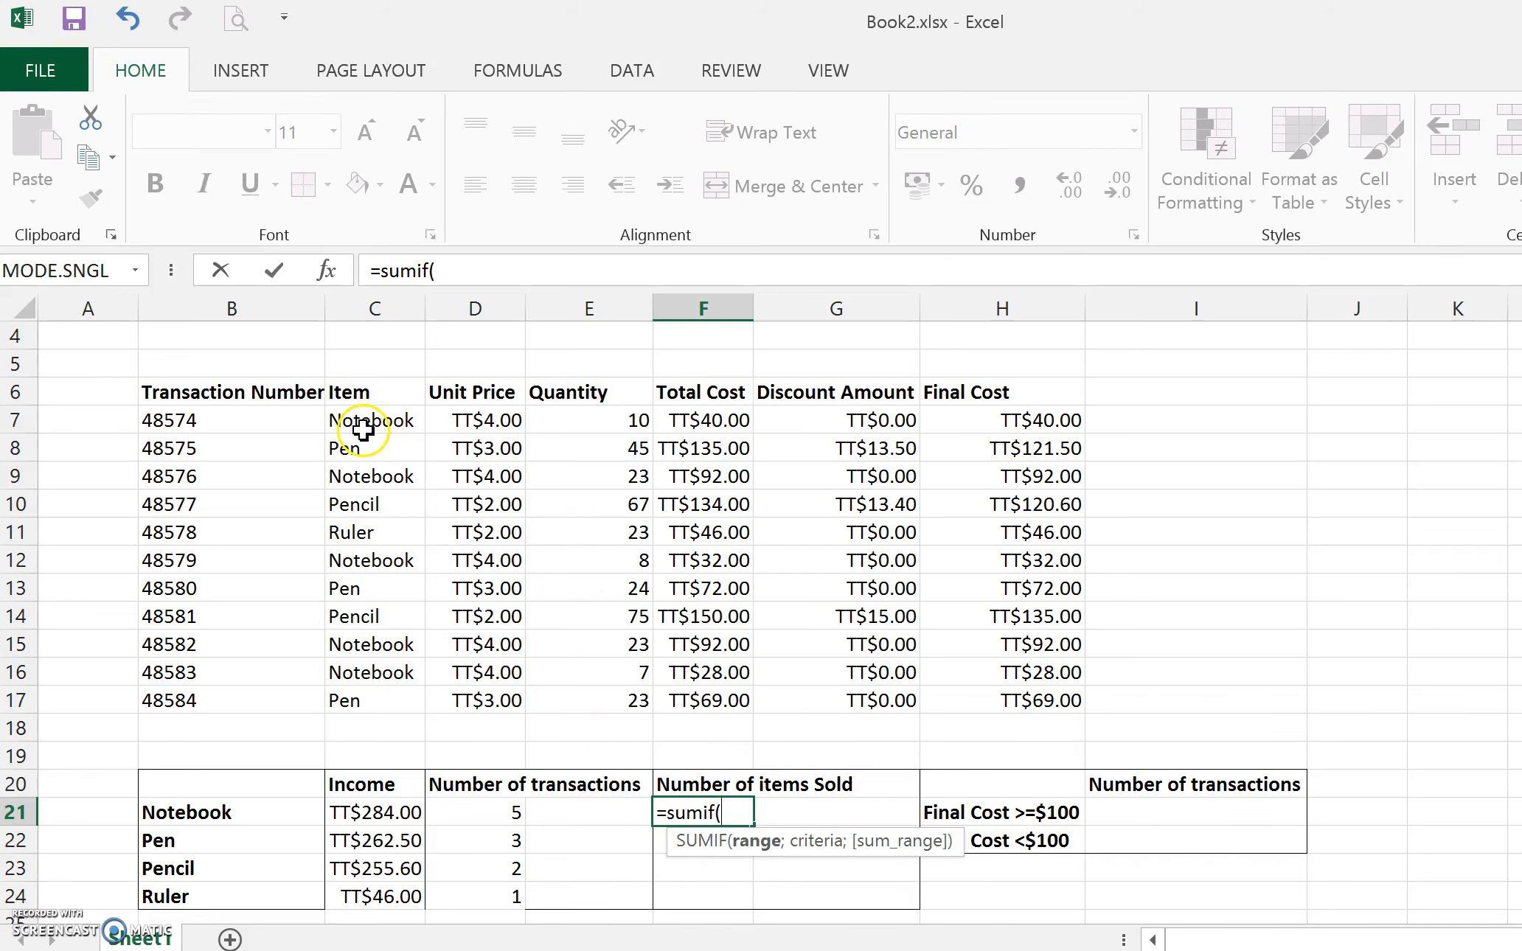
drag(365, 422, 367, 699)
text(;)
click(223, 814)
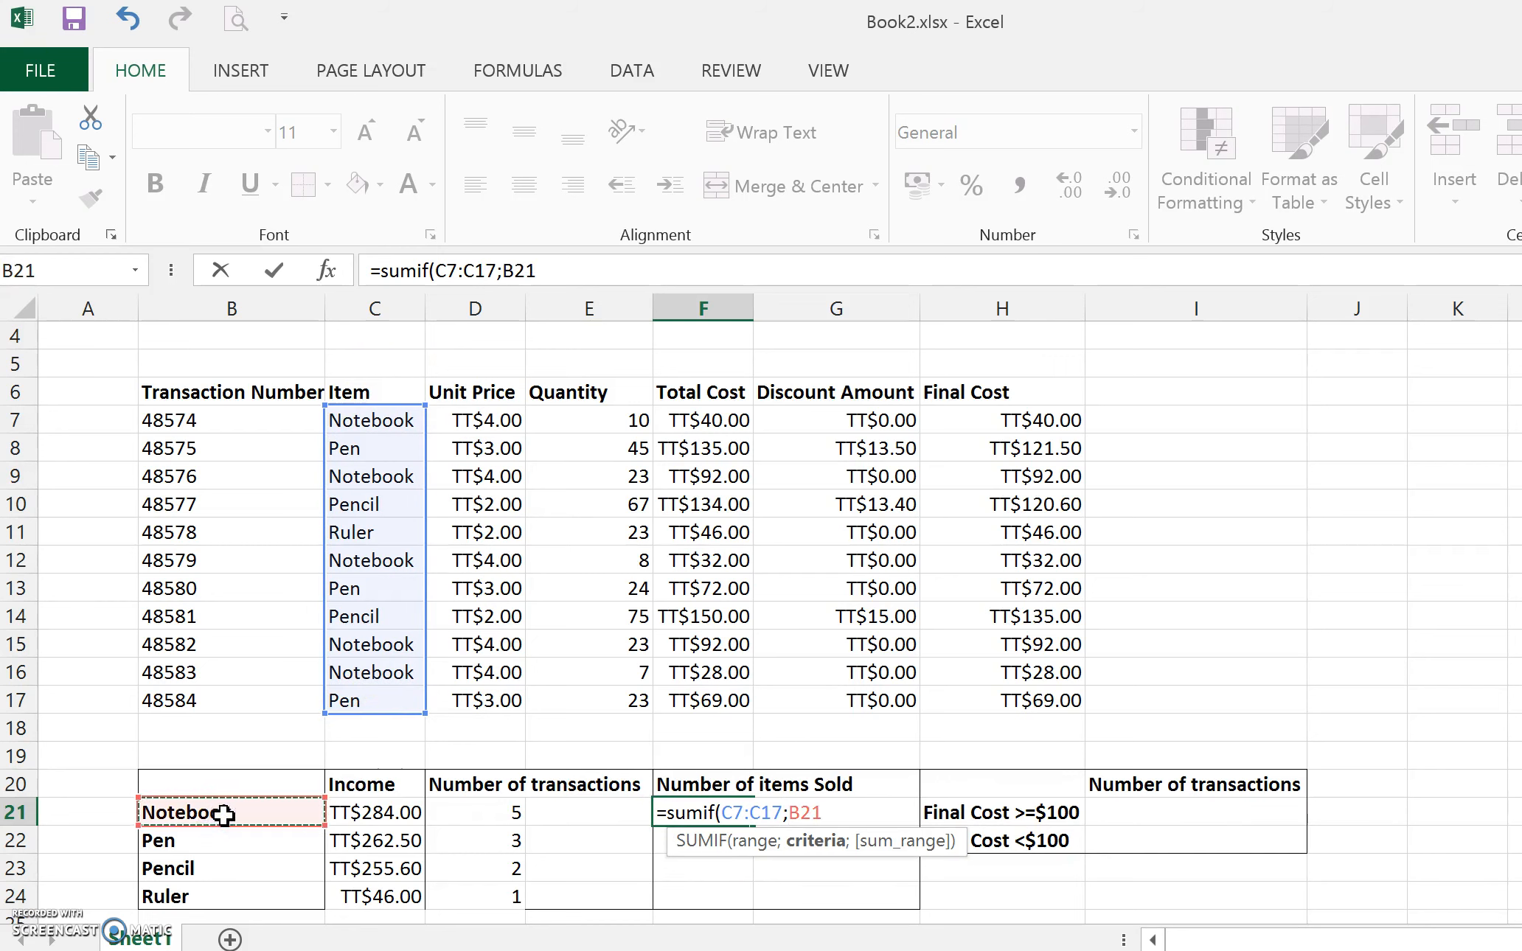
text(;)
drag(588, 419, 582, 702)
text())
key(Return)
key(Up)
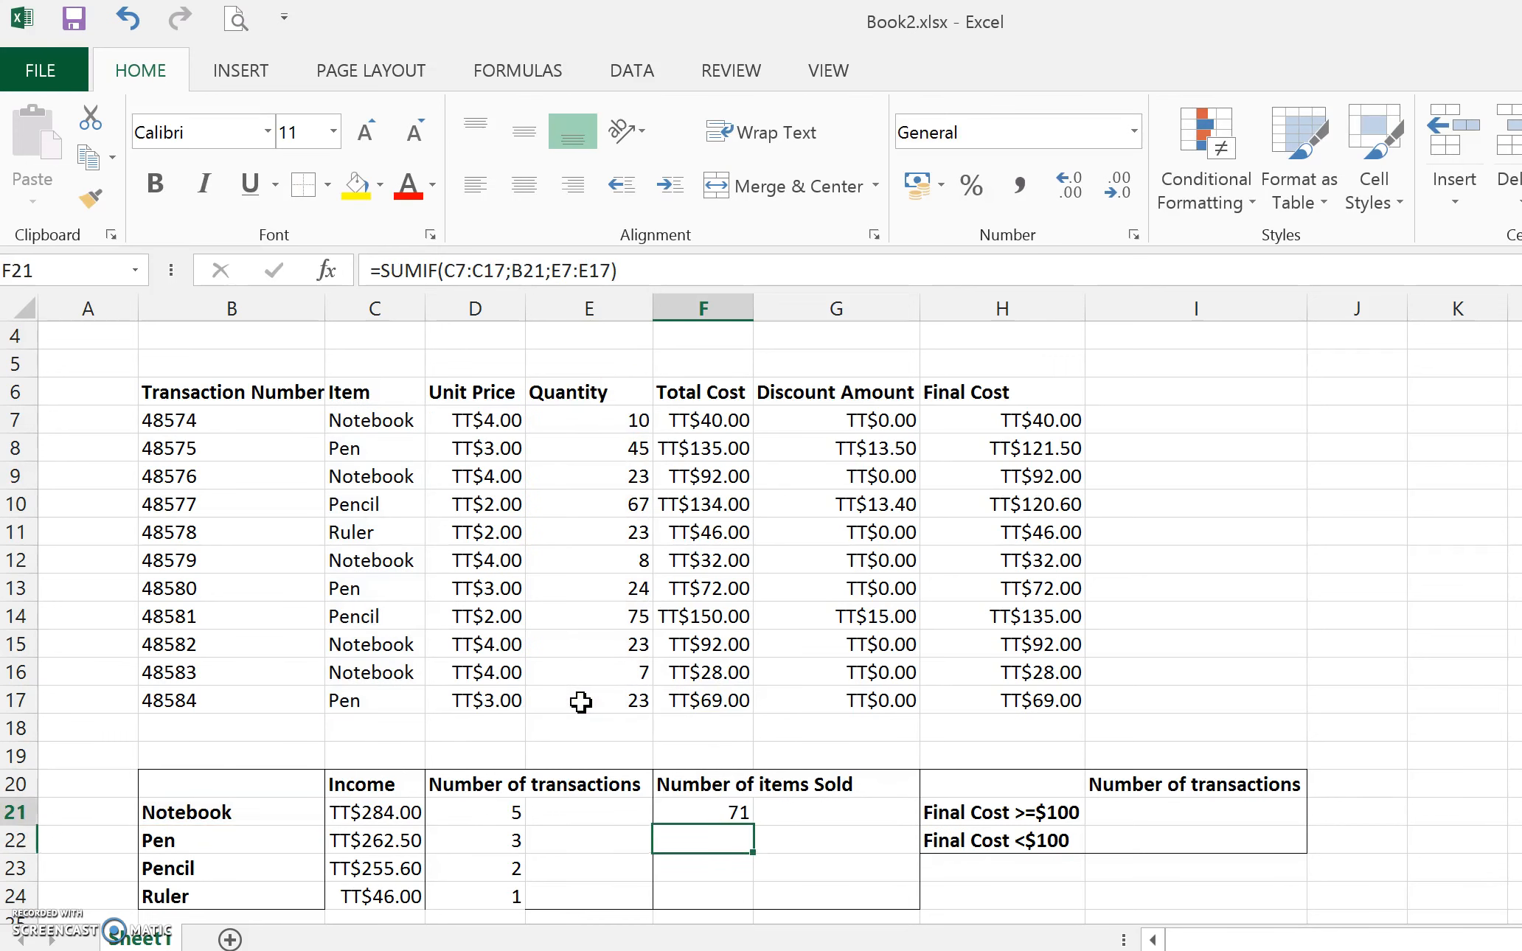
- Make the item range in the F21 SUMIF formula absolute as $C$7:$C$17
click(450, 263)
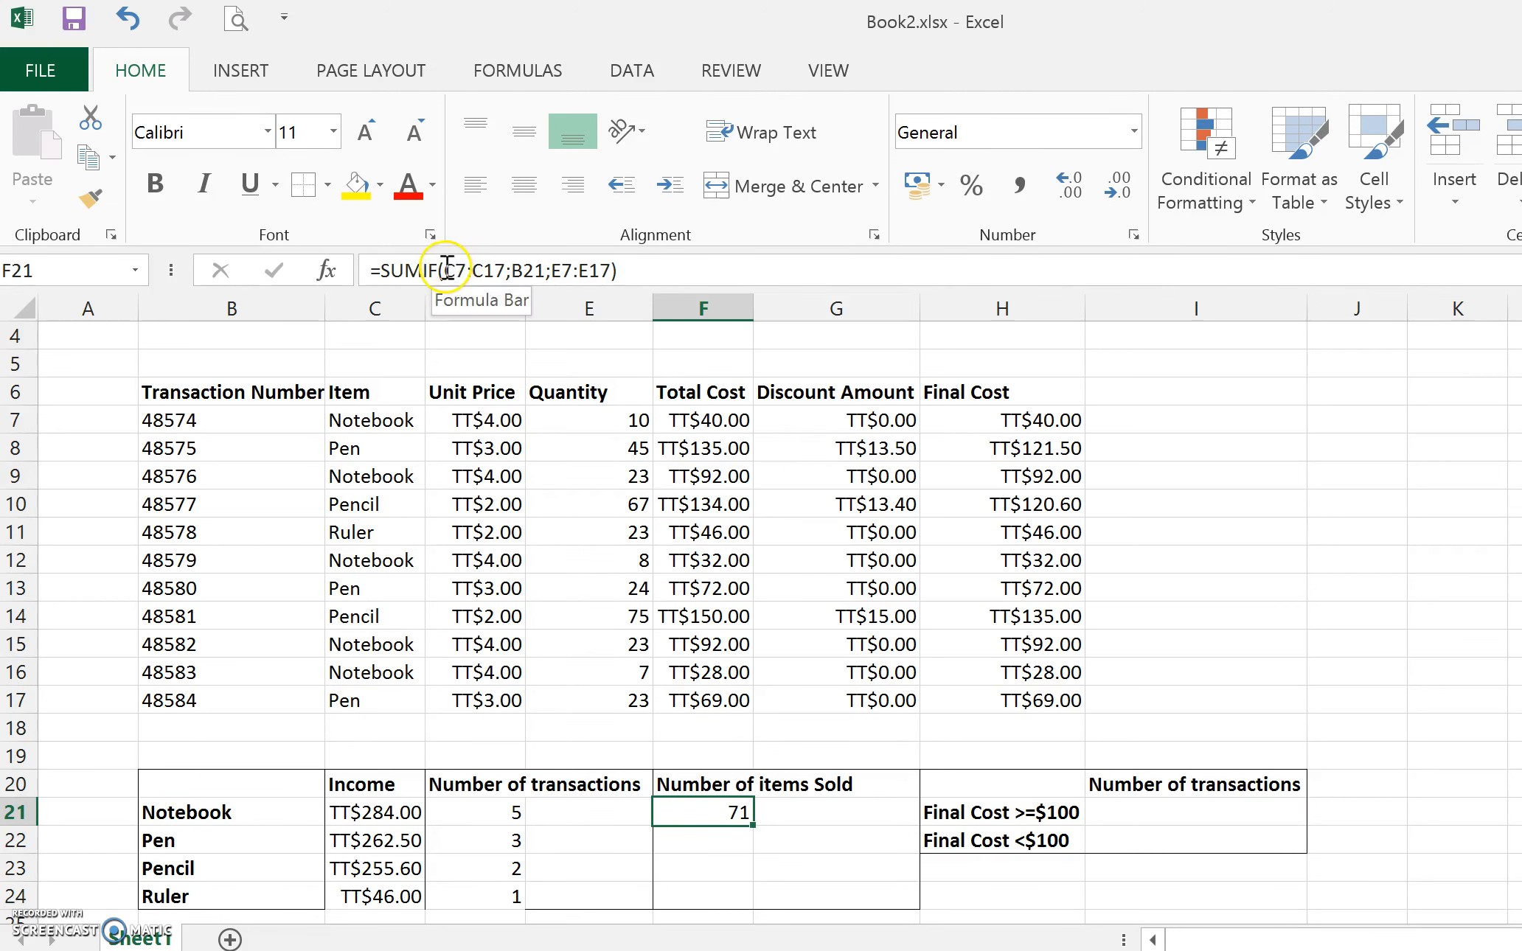
click(448, 267)
text($C$7:$C)
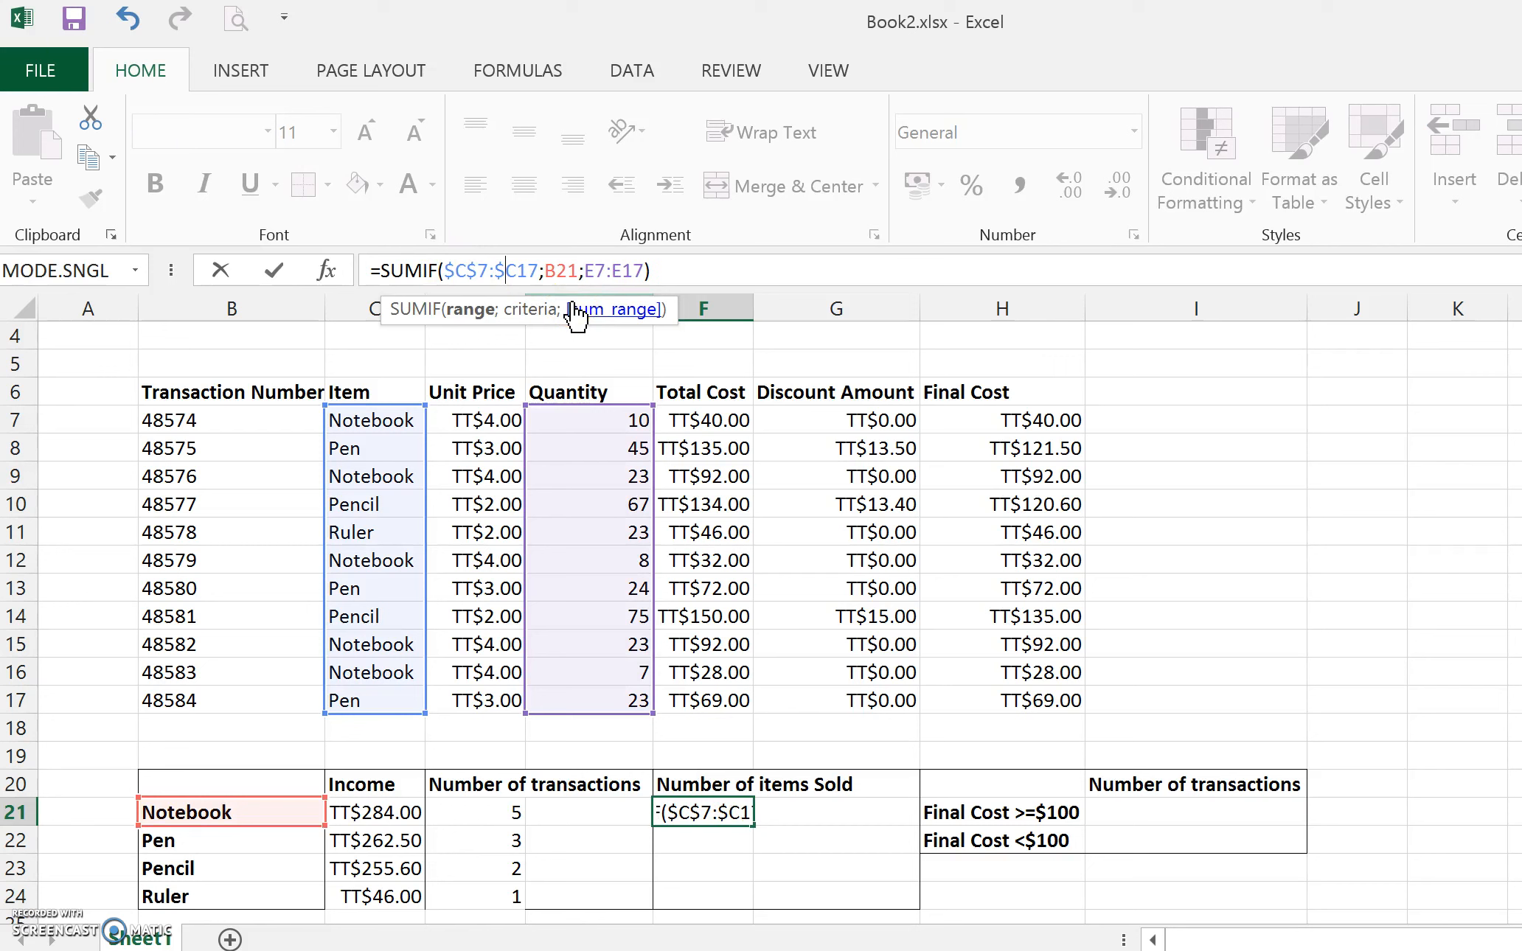
text($)
- Make the sum range in the F21 SUMIF formula absolute as $E$7:$E$17, keeping the B21 criterion relative
key(Right)
key(Right)
key(Right)
key(Right)
key(Right)
key(Right)
key(Right)
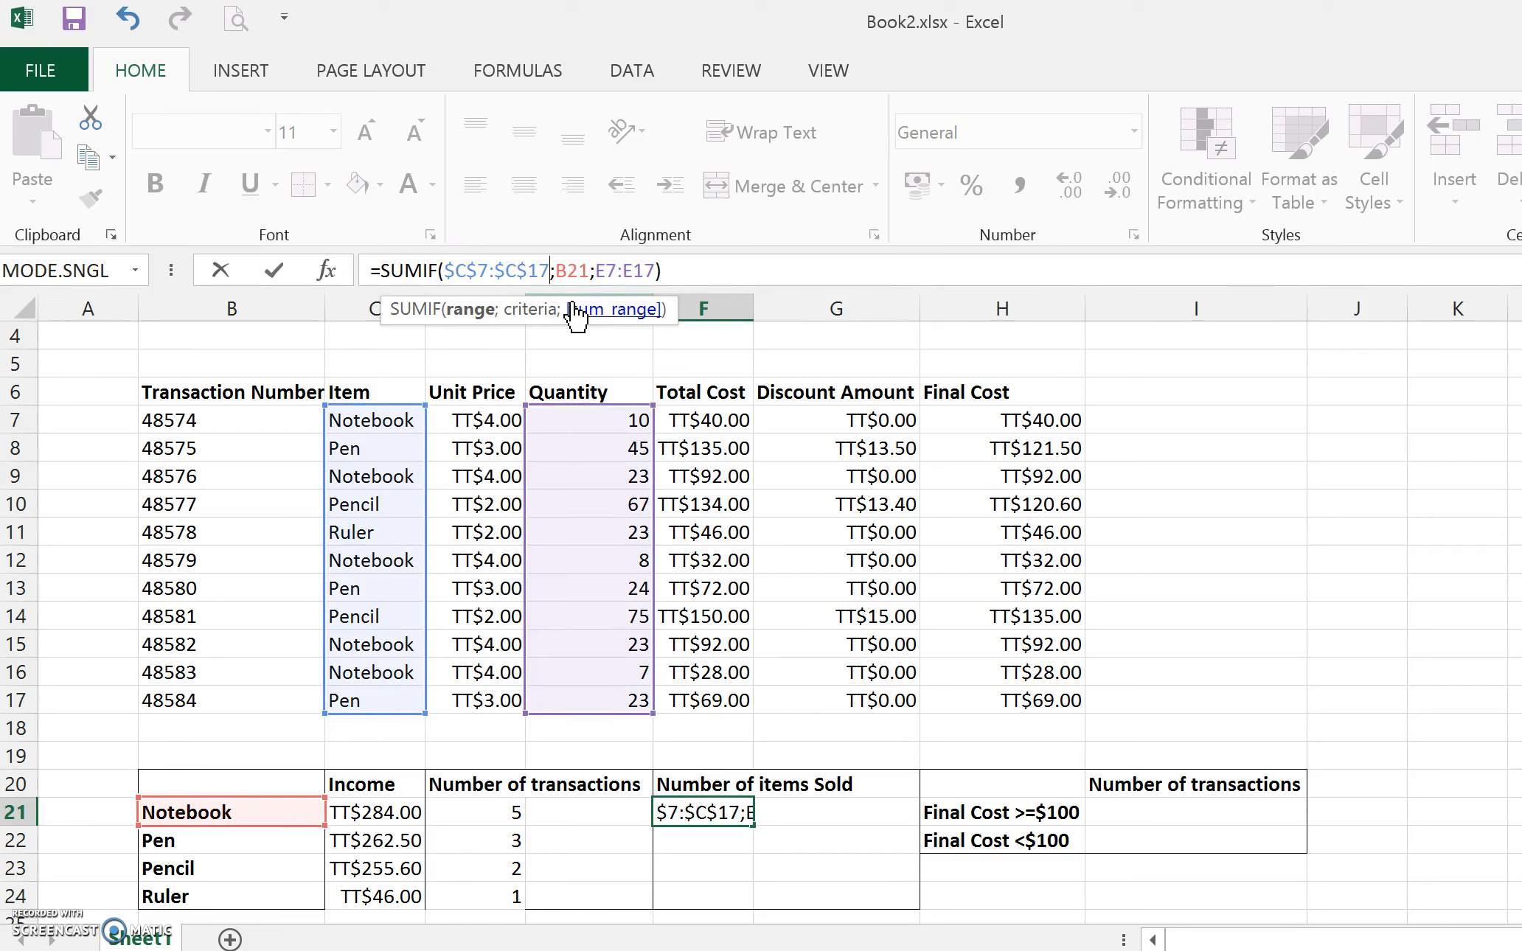
text($C)
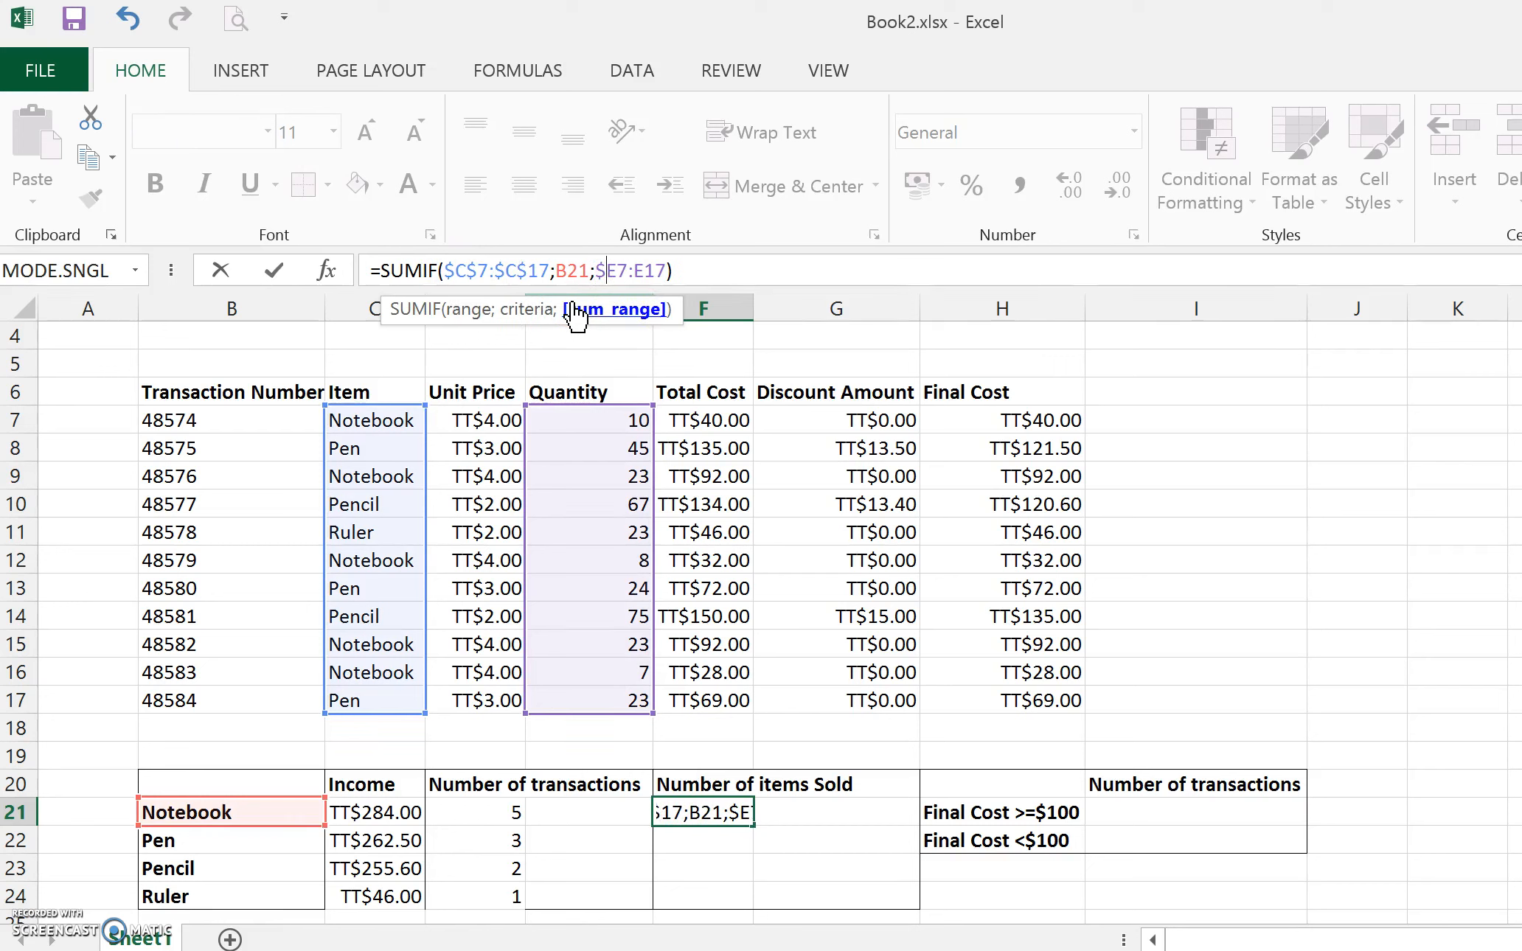
text($)
key(Right)
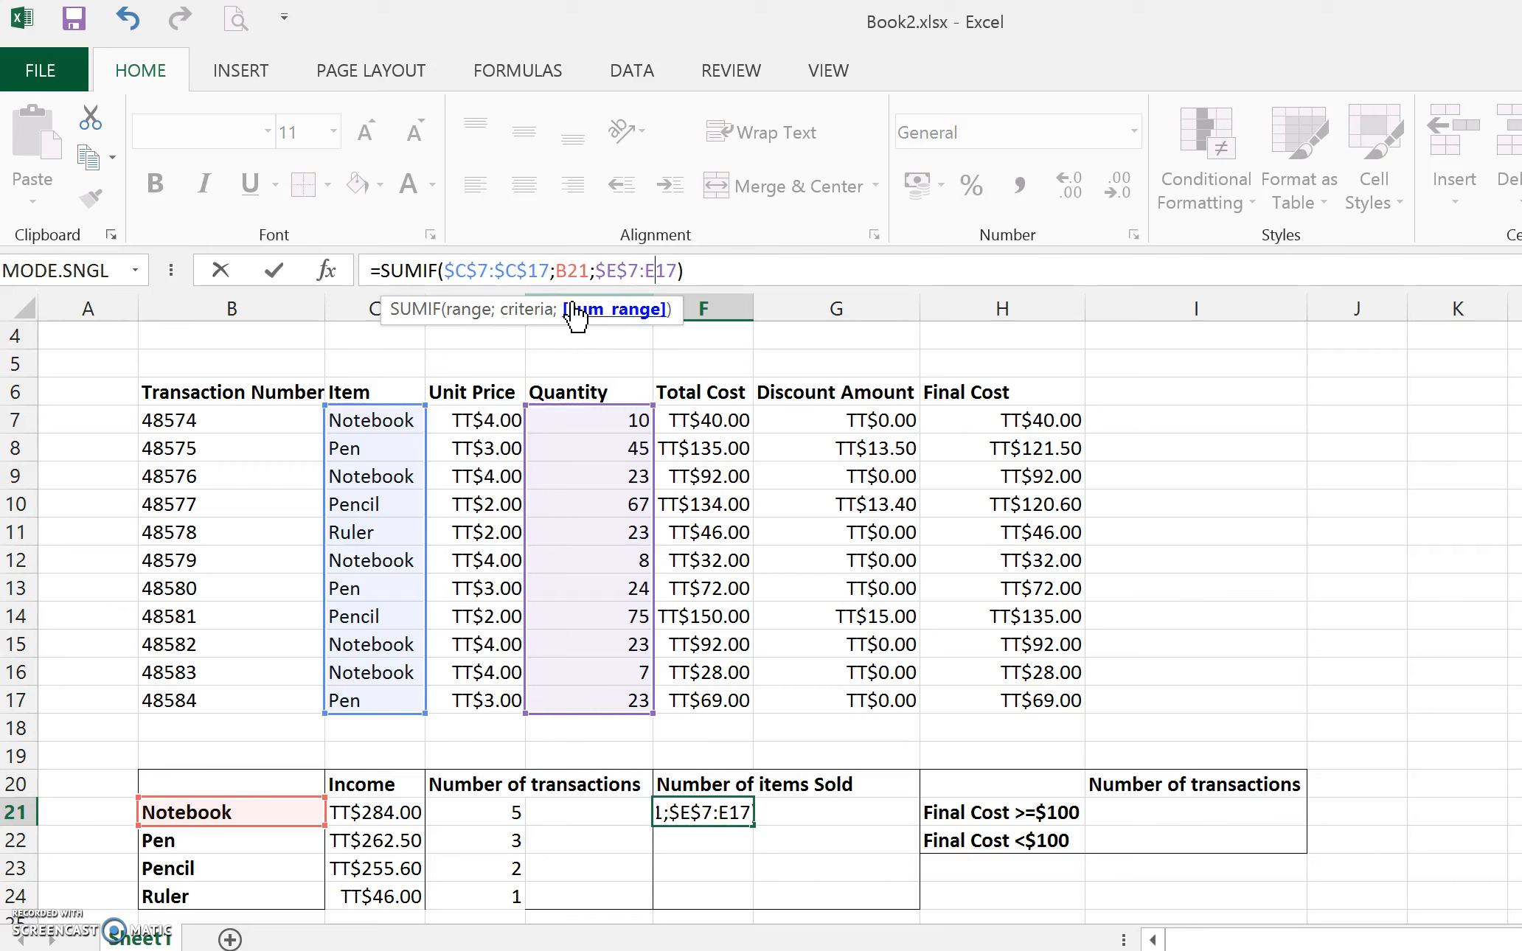
text($)
key(Right)
text($)
key(Return)
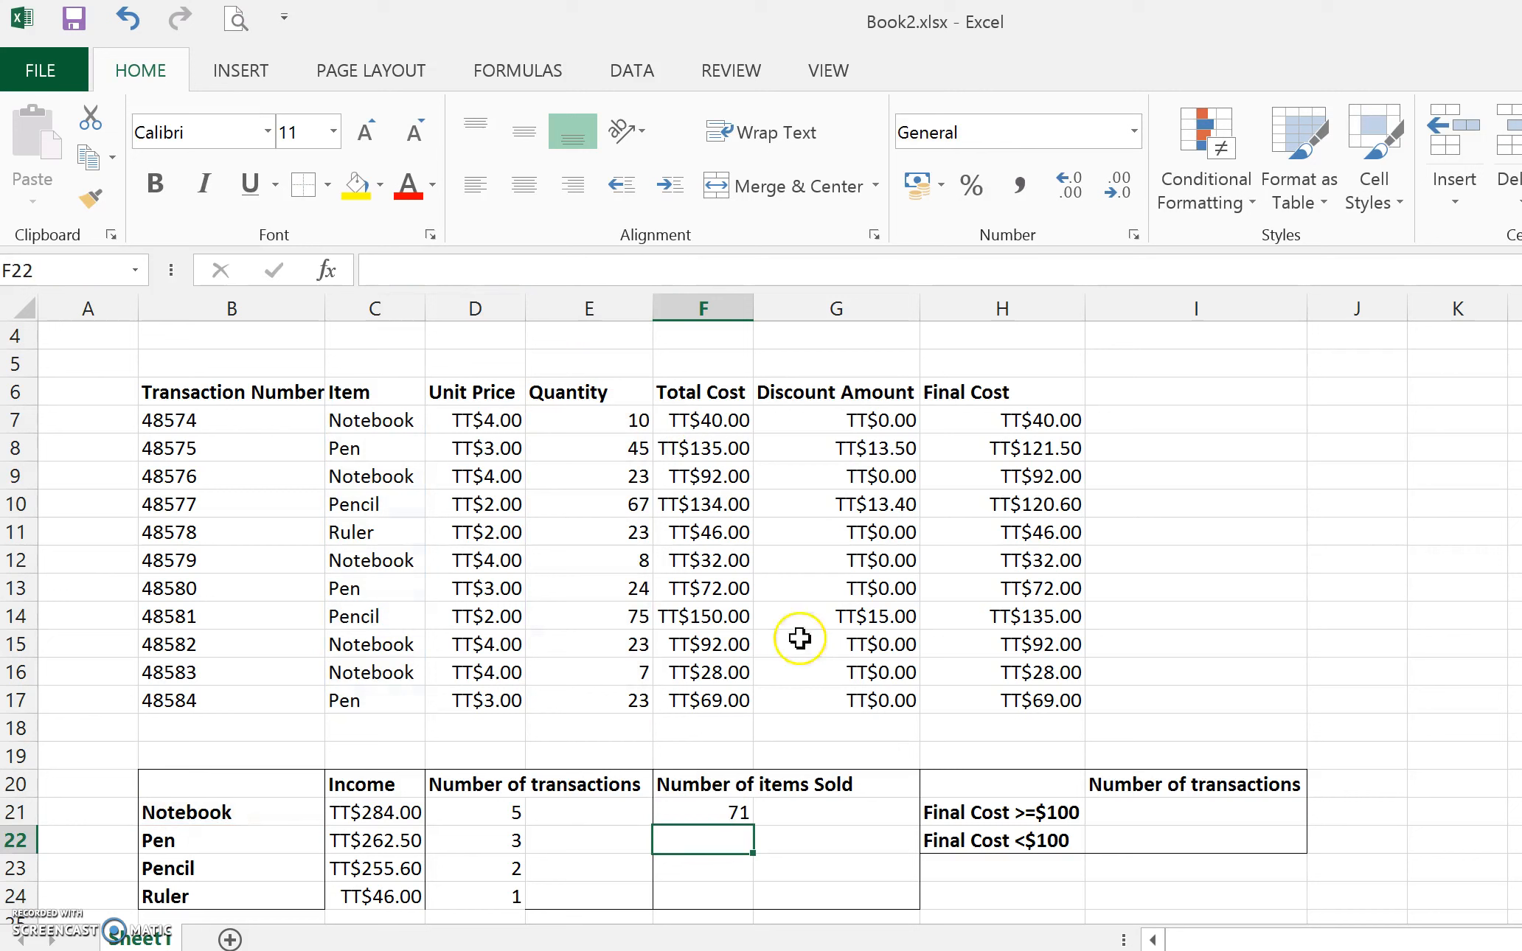
- Fill the Number of items Sold formula from F21 down to F24
click(719, 815)
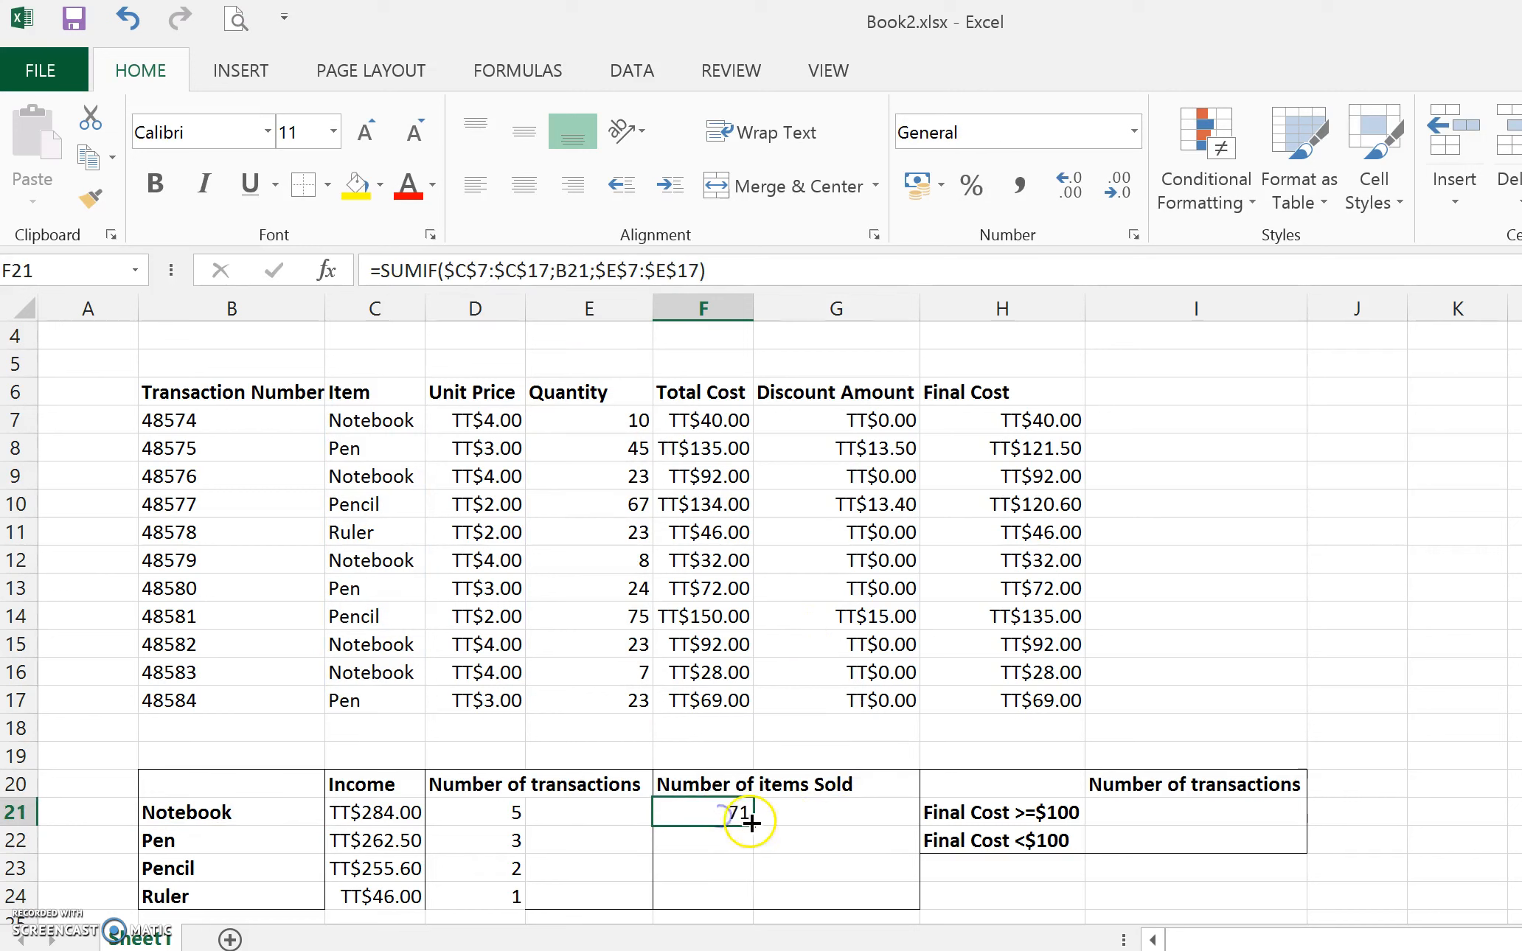
drag(753, 825, 742, 907)
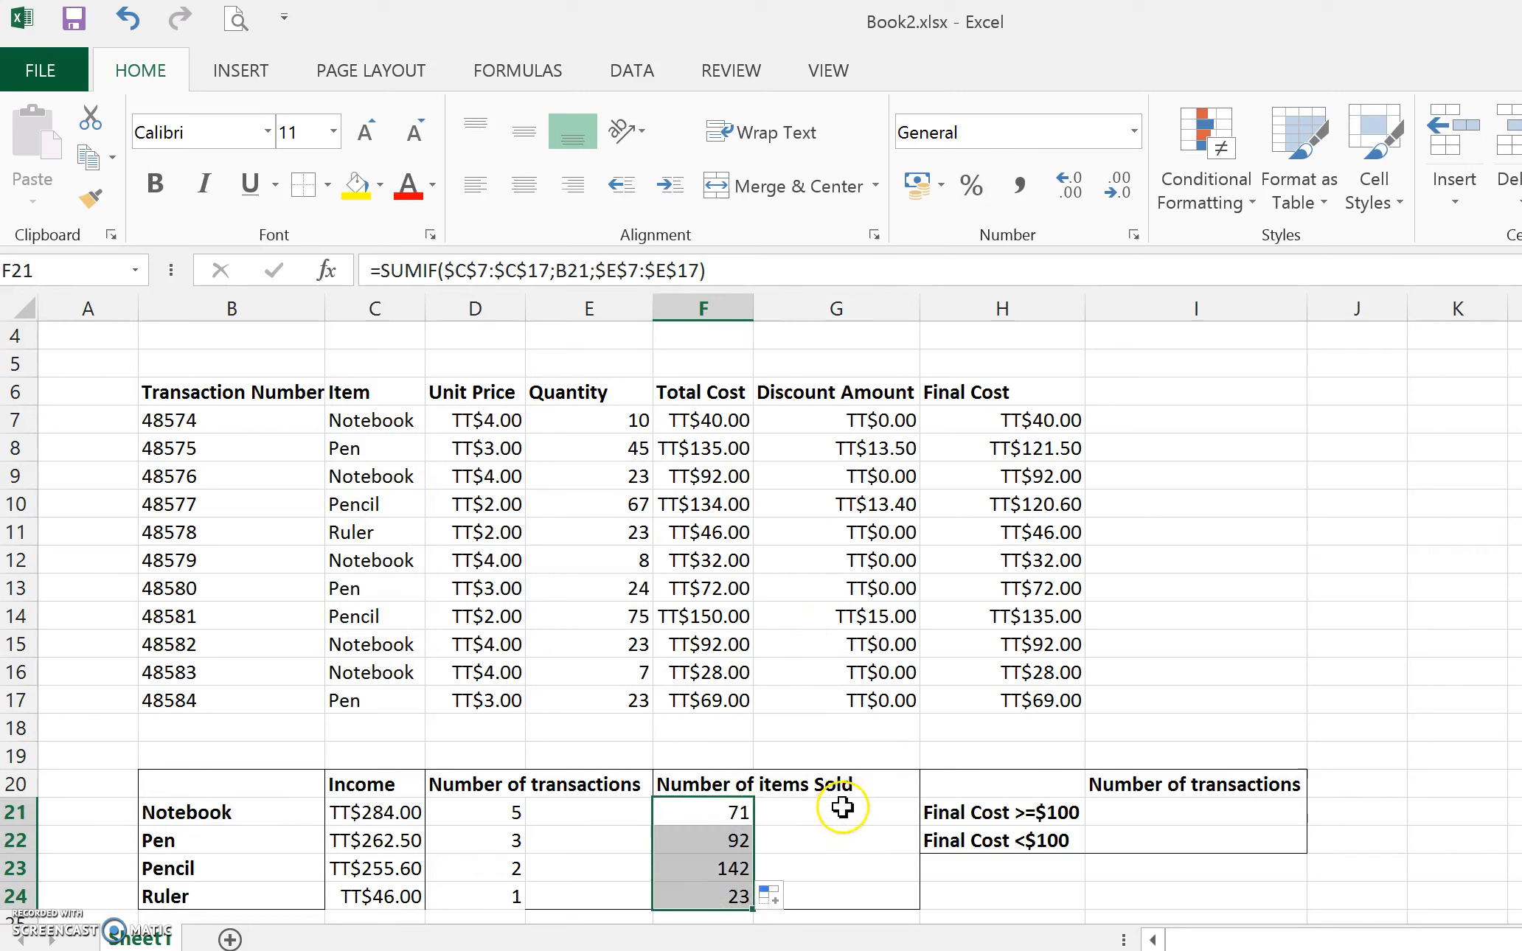
click(867, 833)
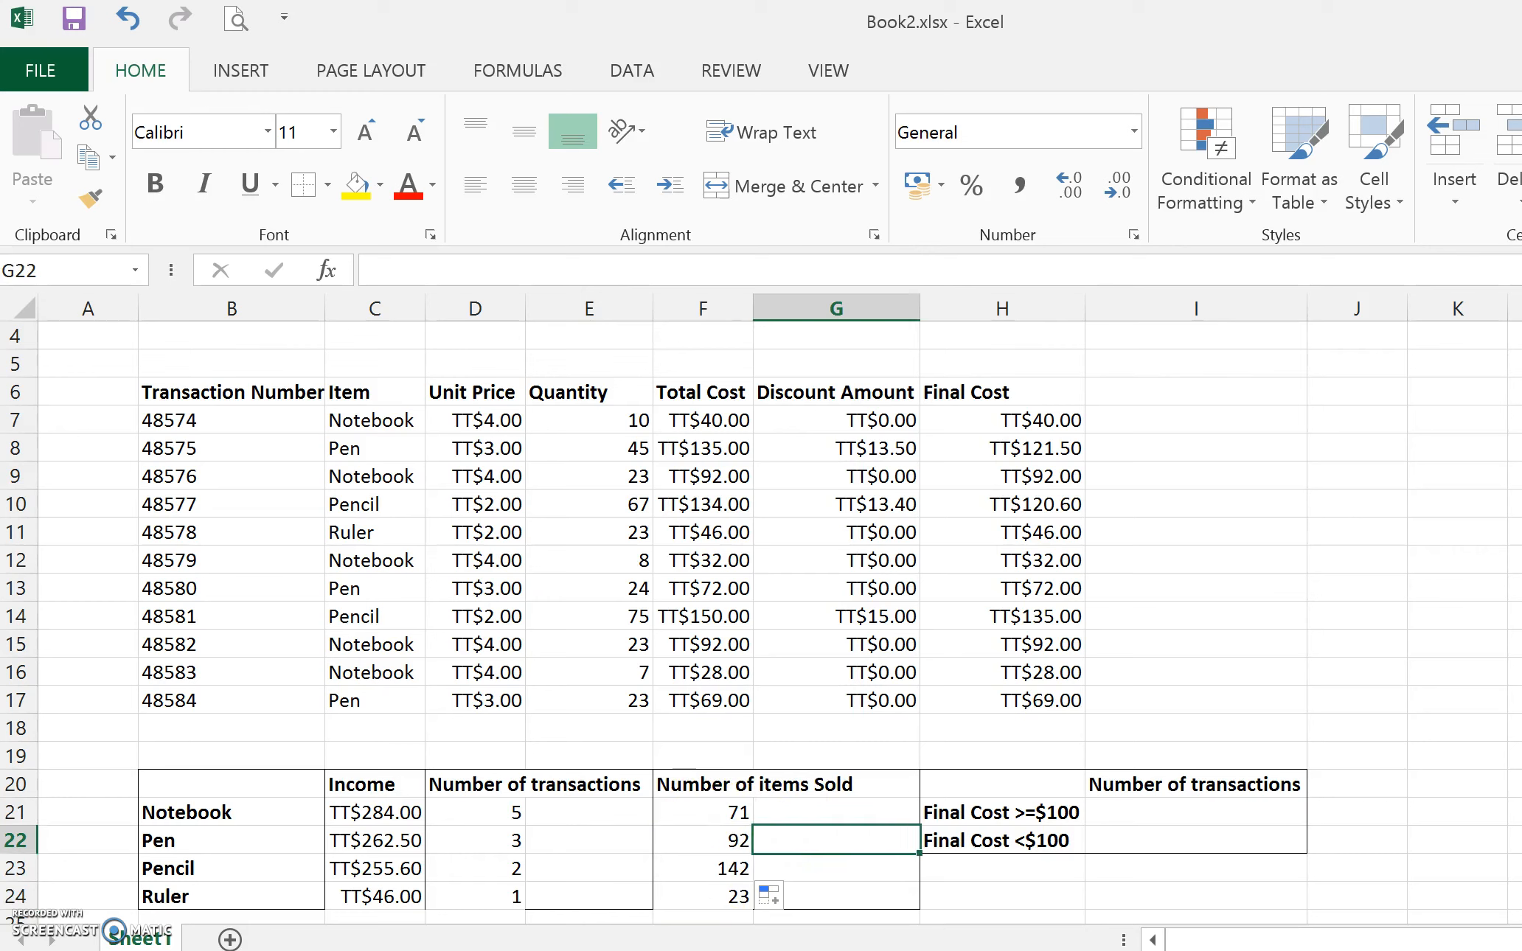
- Enter =COUNTIF(H7:H17;">=100") in I21 to count the transactions with a final cost of at least $100
click(1258, 809)
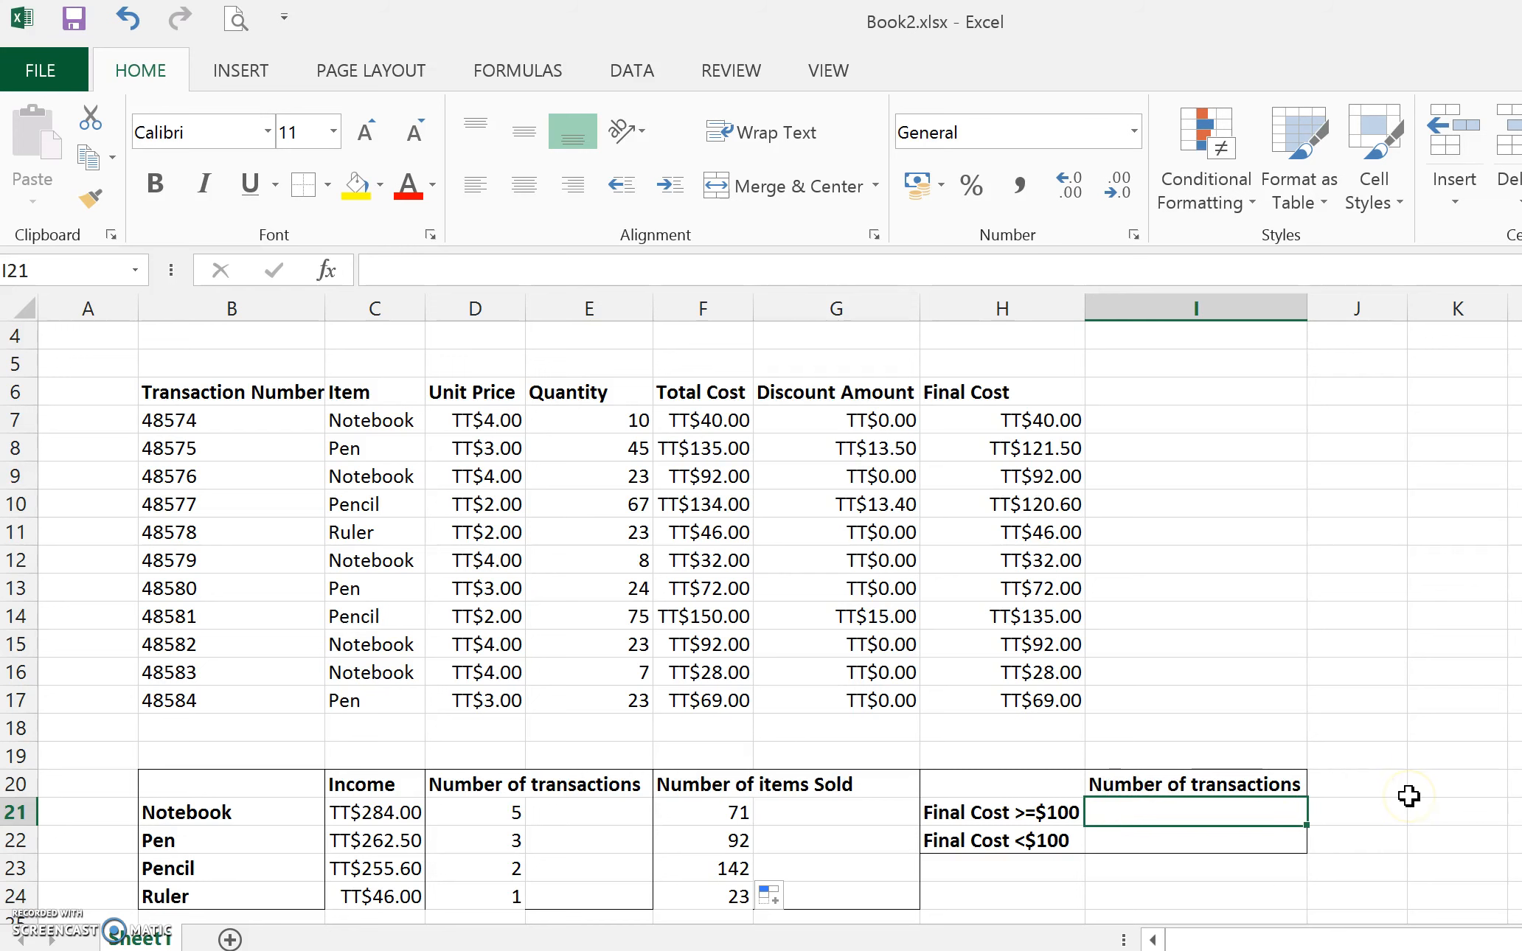
text(=countif()
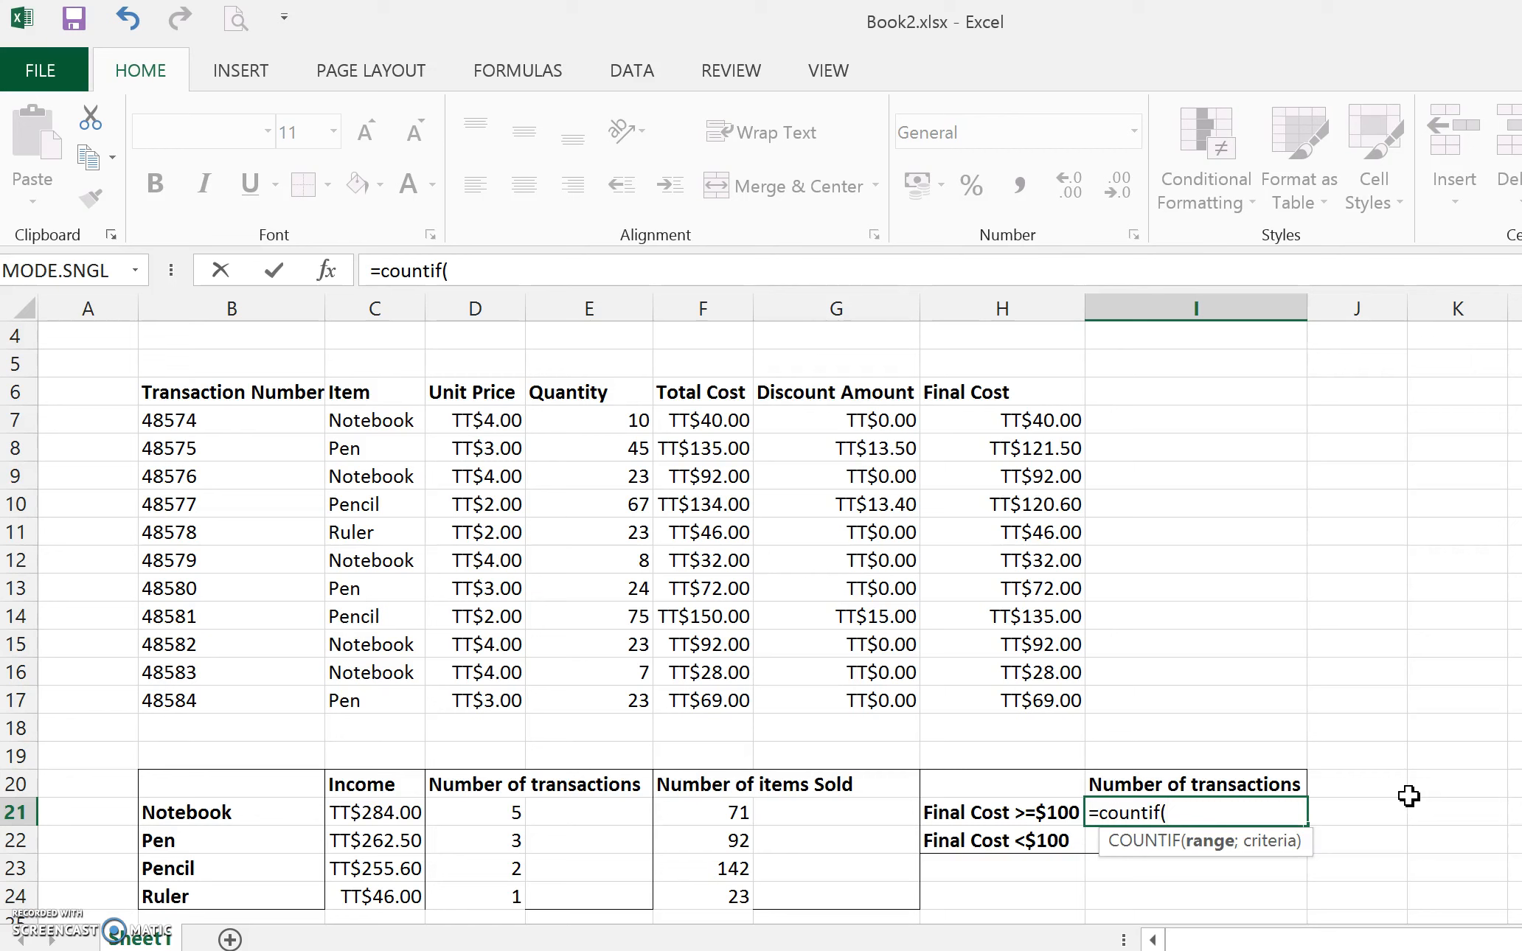
drag(1006, 420, 1011, 703)
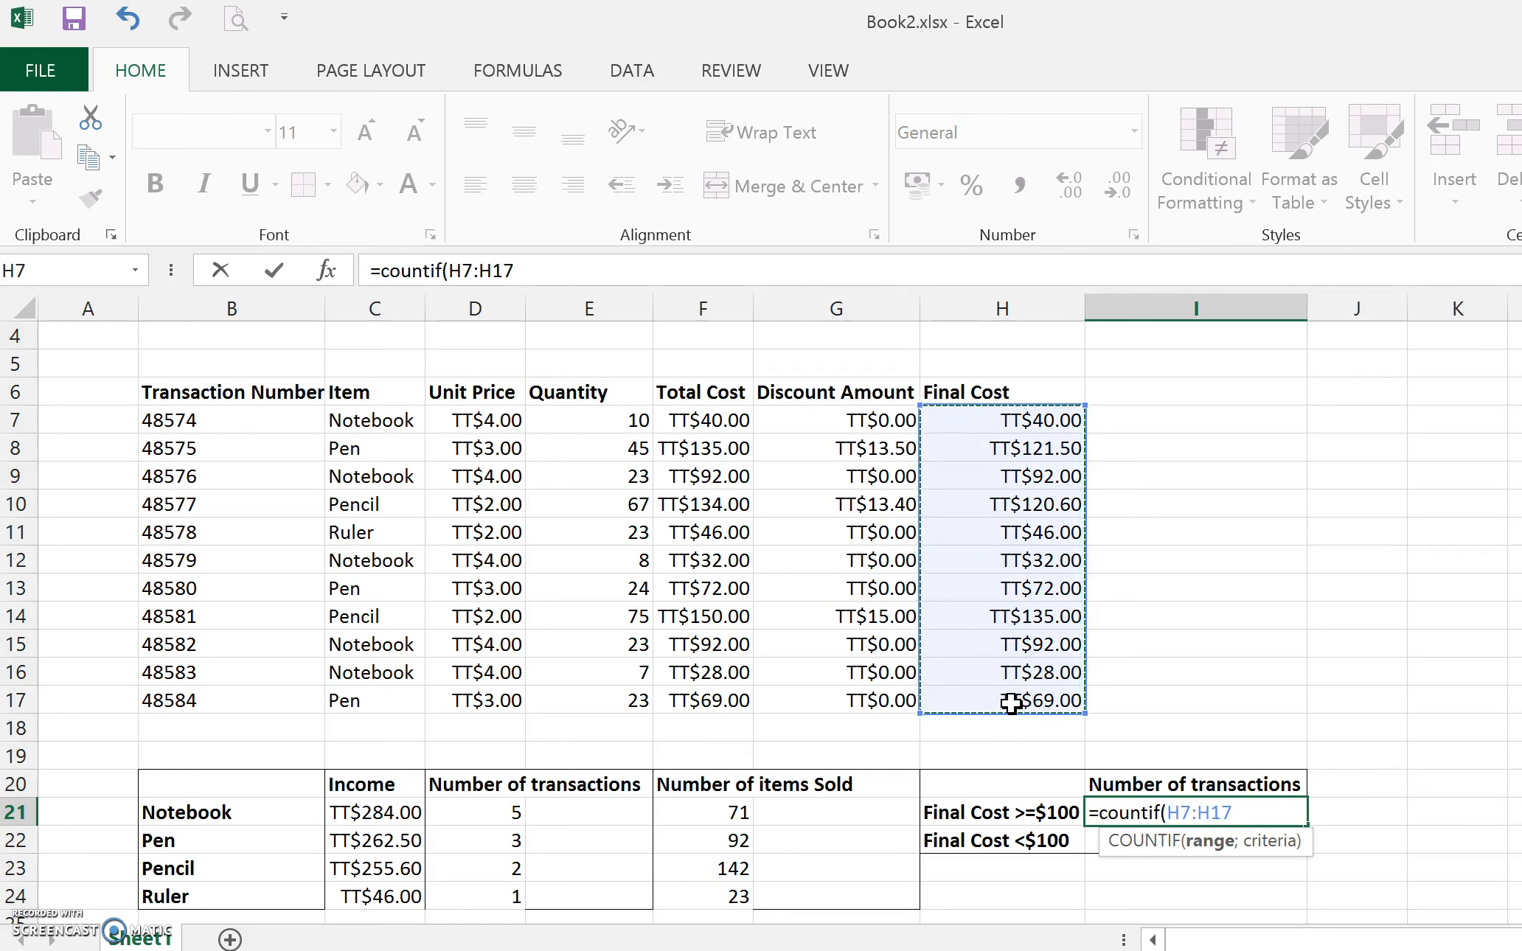
text(;)
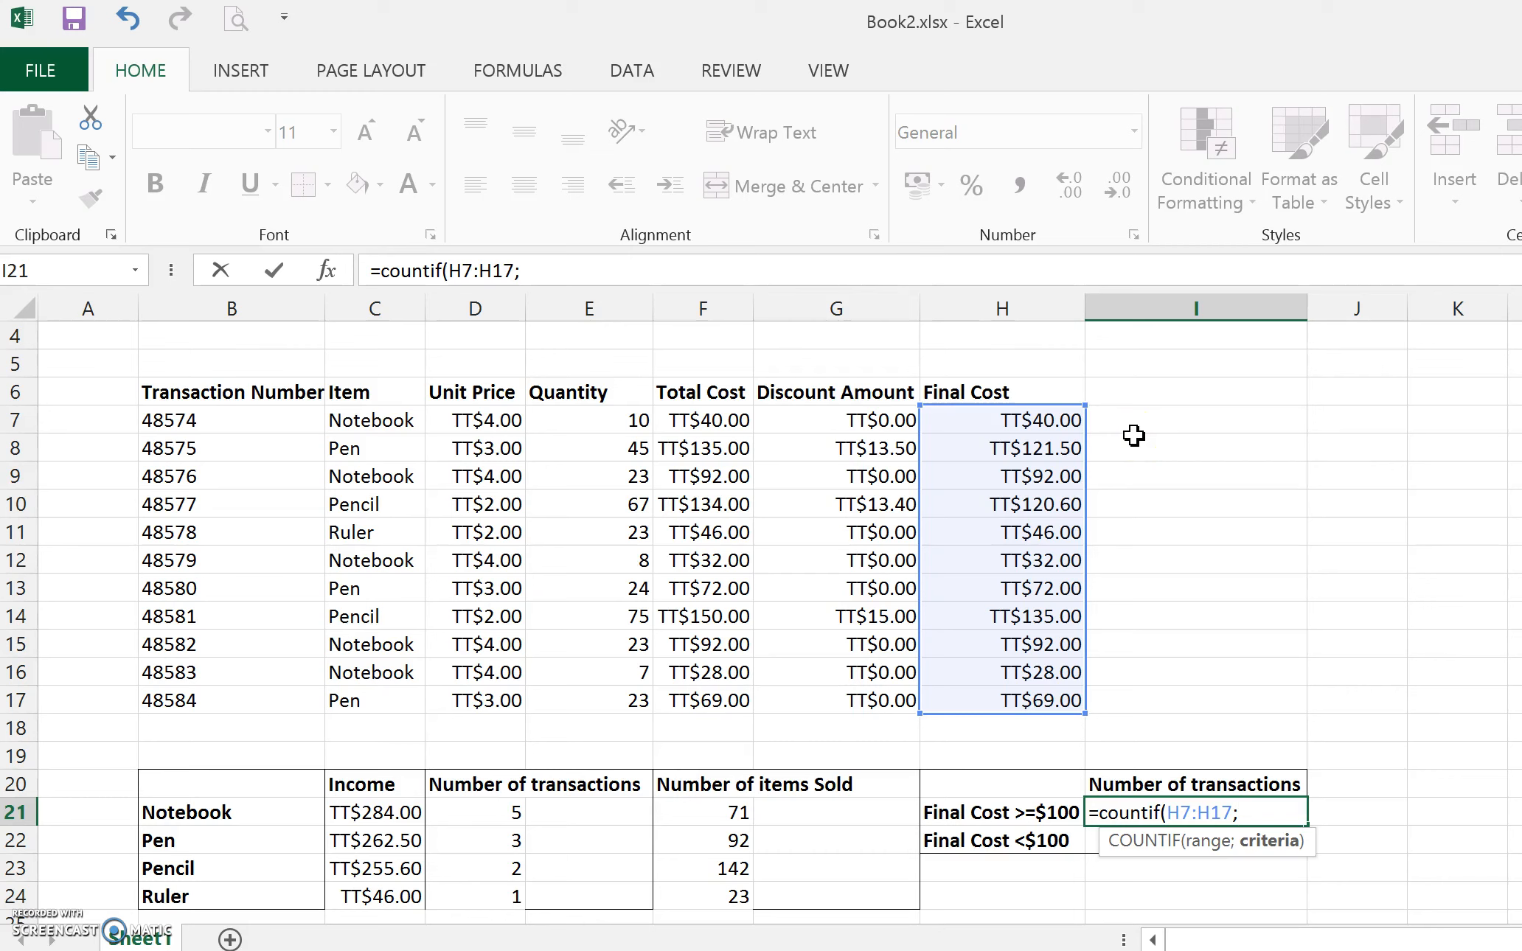
text(">=100"))
key(Return)
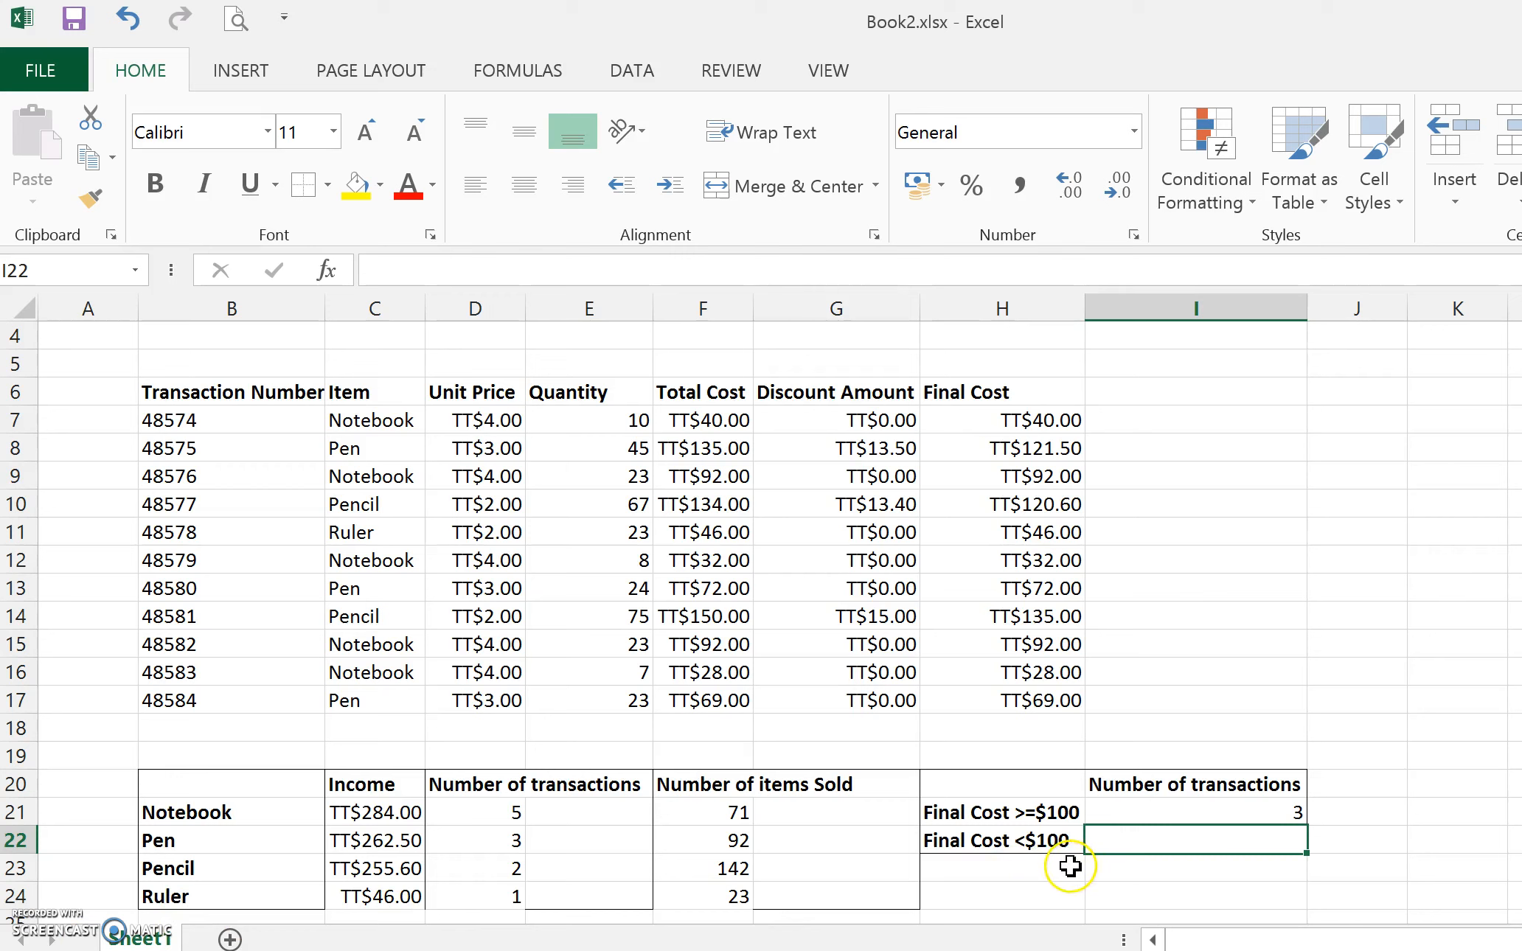
- Enter =COUNTIF(H7:H17;"<100") in I22 to count the transactions with a final cost below $100
text(=countif()
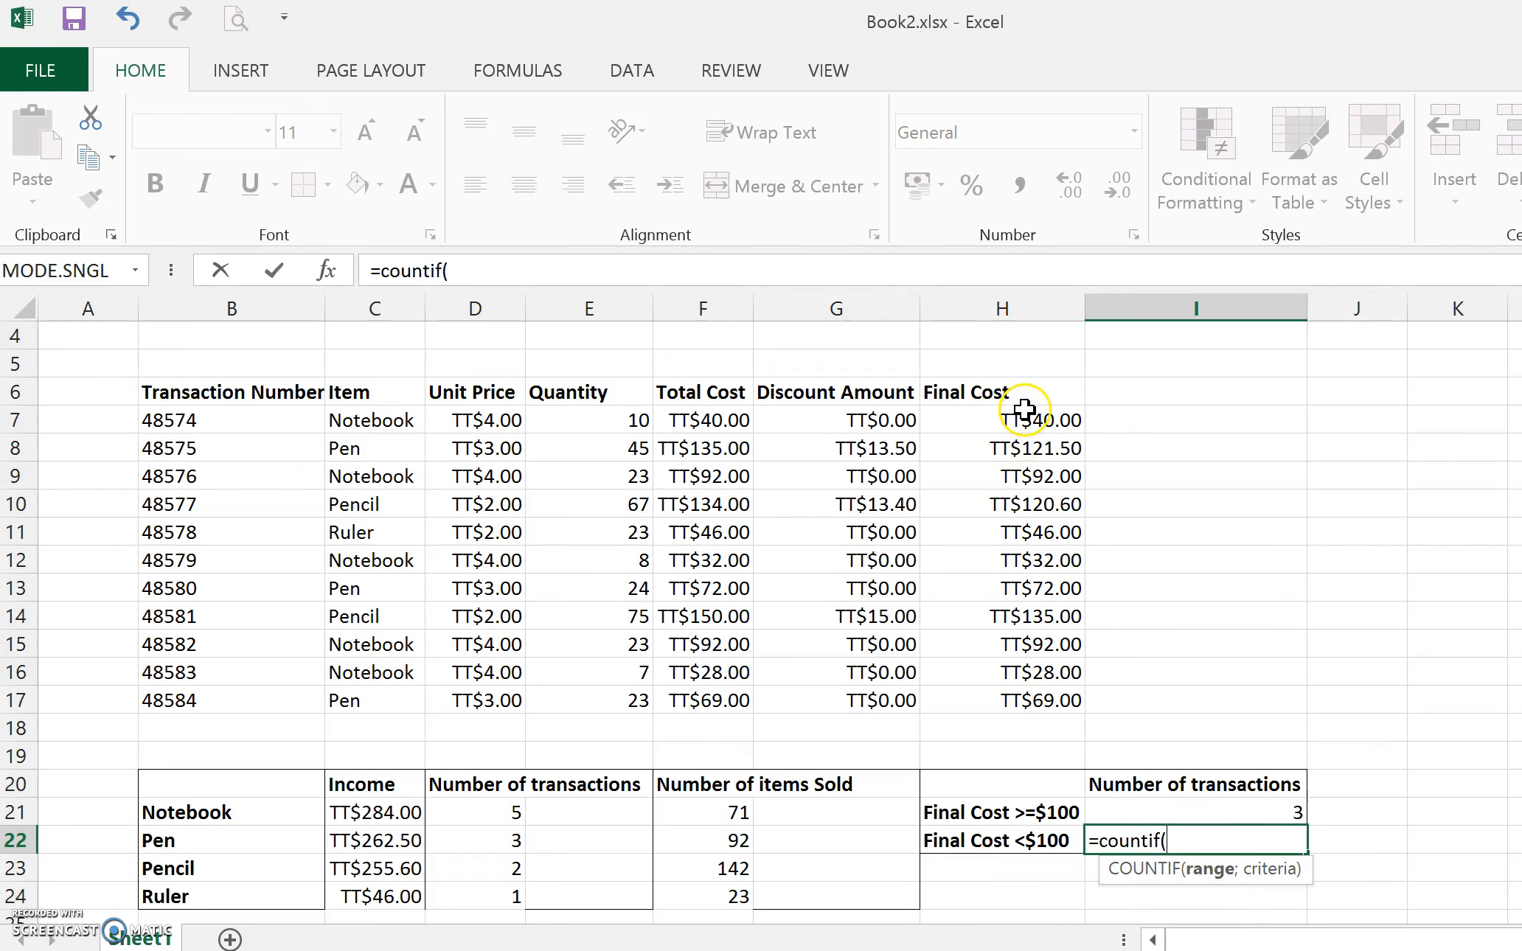
drag(1025, 409, 1005, 703)
text(;)
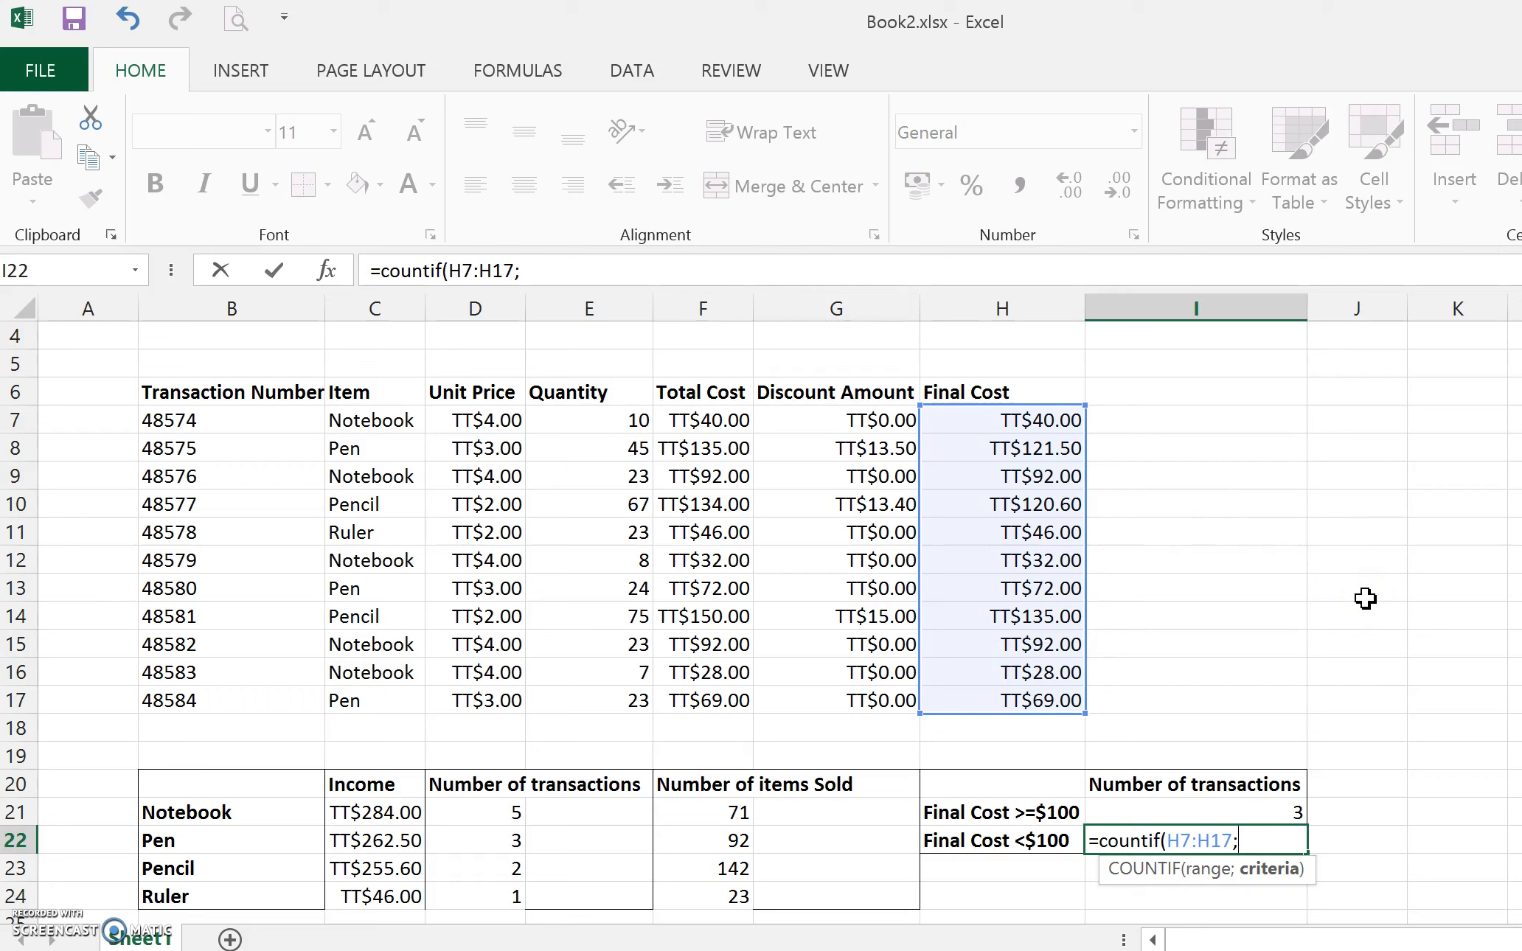
text("<100"))
key(Return)
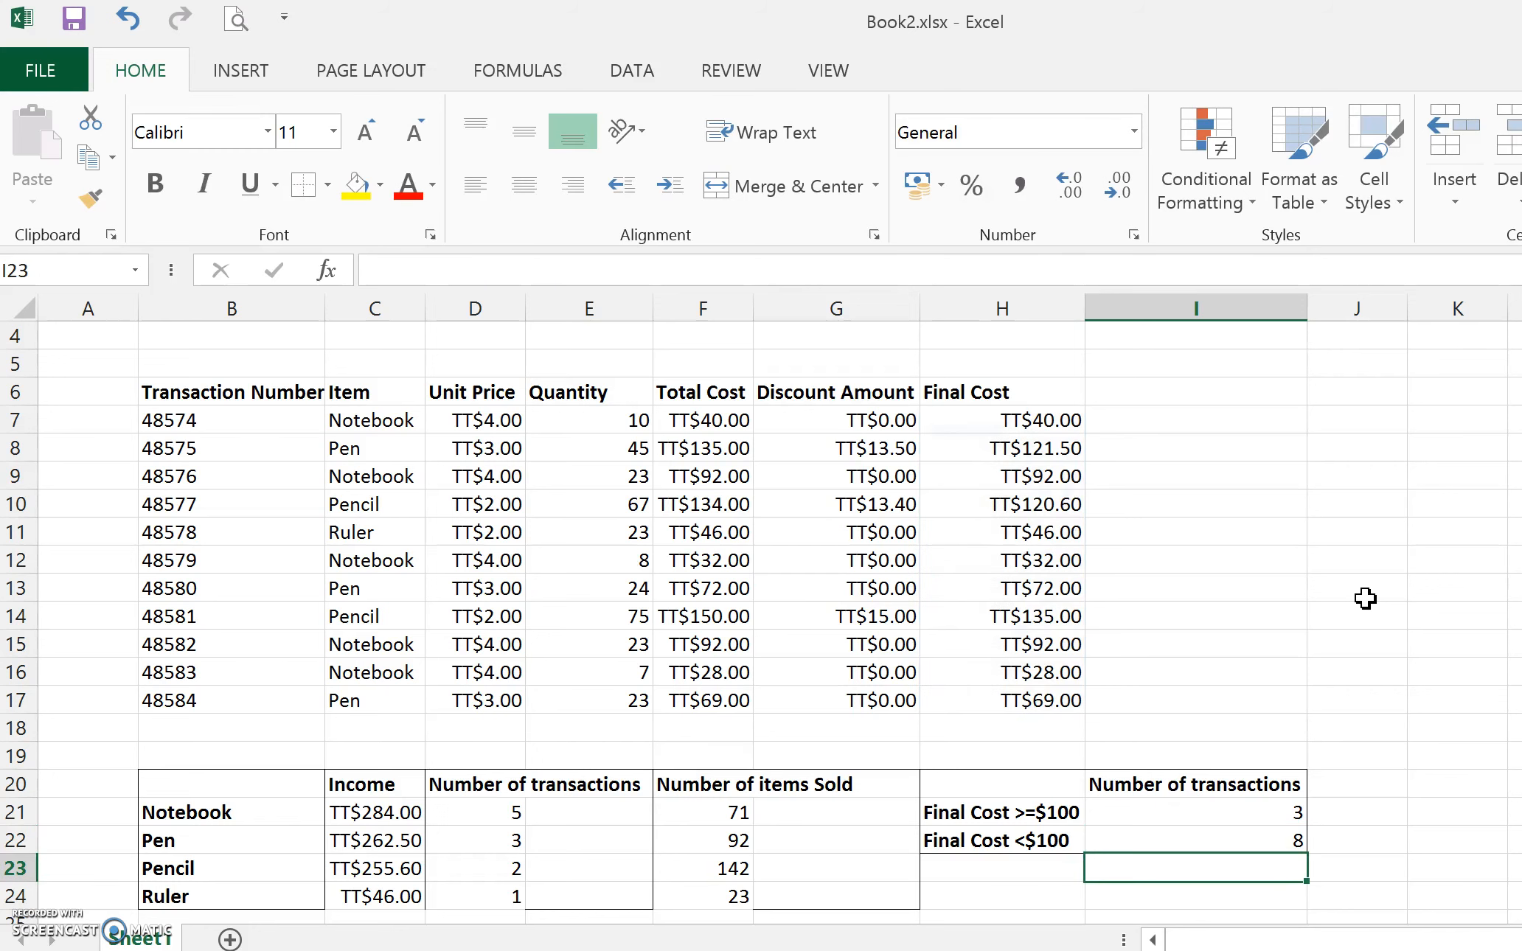